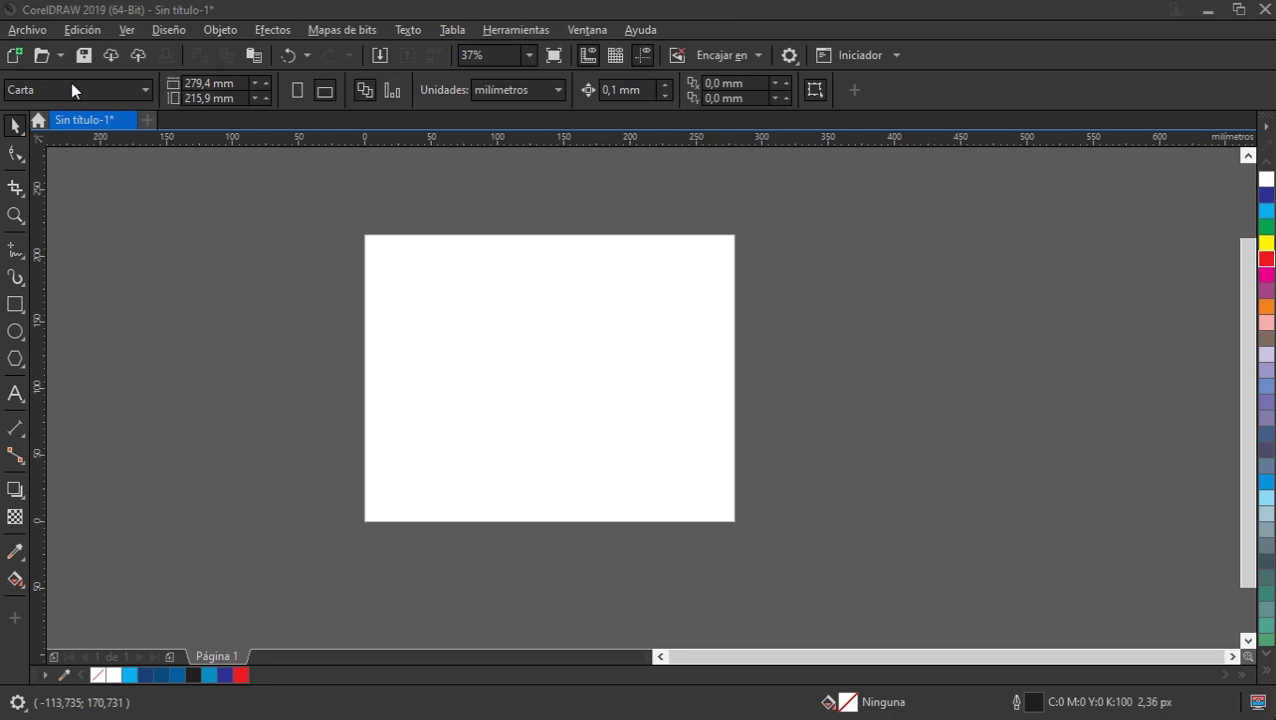
# Import carbon-fiber-1150228.jpg, centre it, and scale it to 287,585 × 287,585 mm to cover the page
pyautogui.click(15, 29)
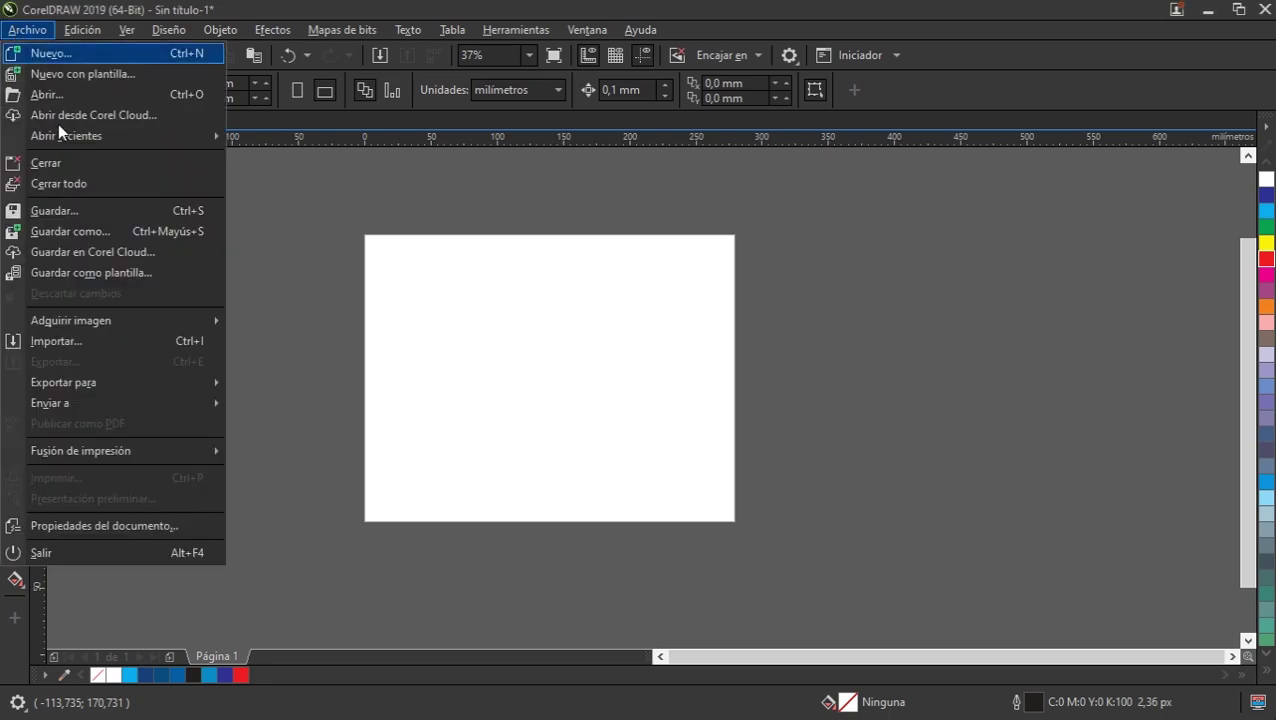
pyautogui.click(67, 345)
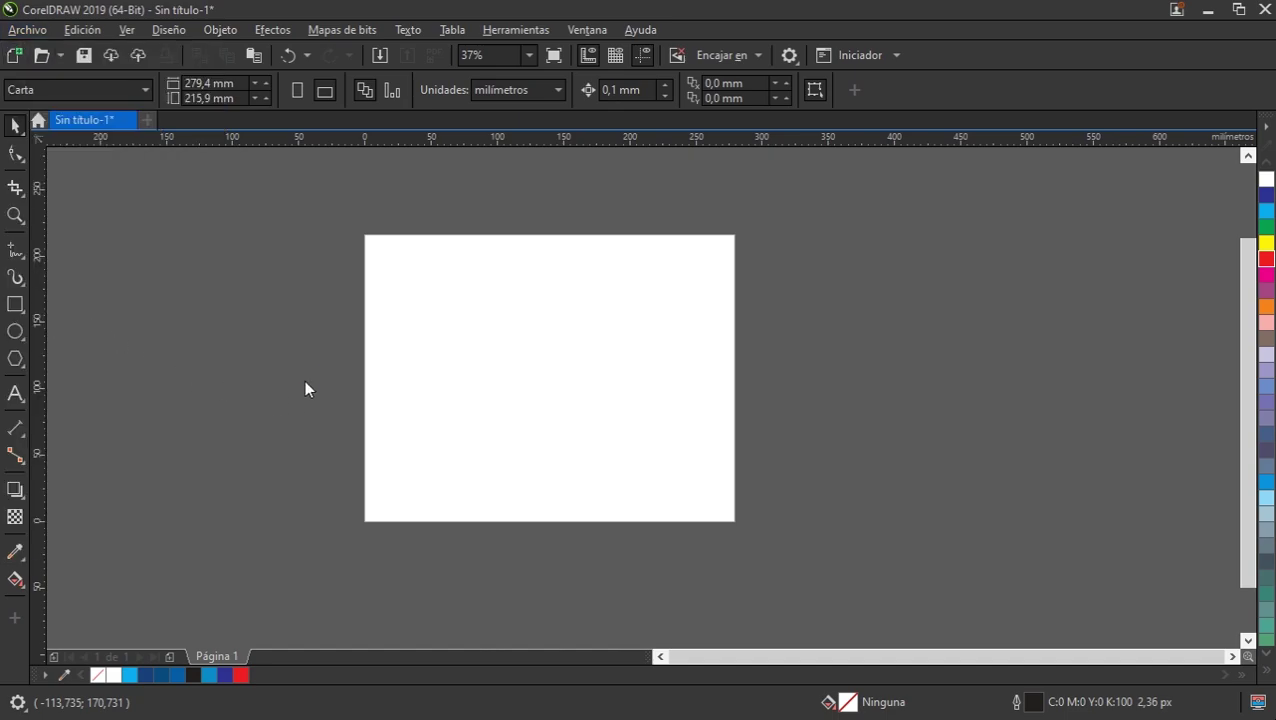
pyautogui.moveTo(948, 240); pyautogui.dragTo(952, 288)
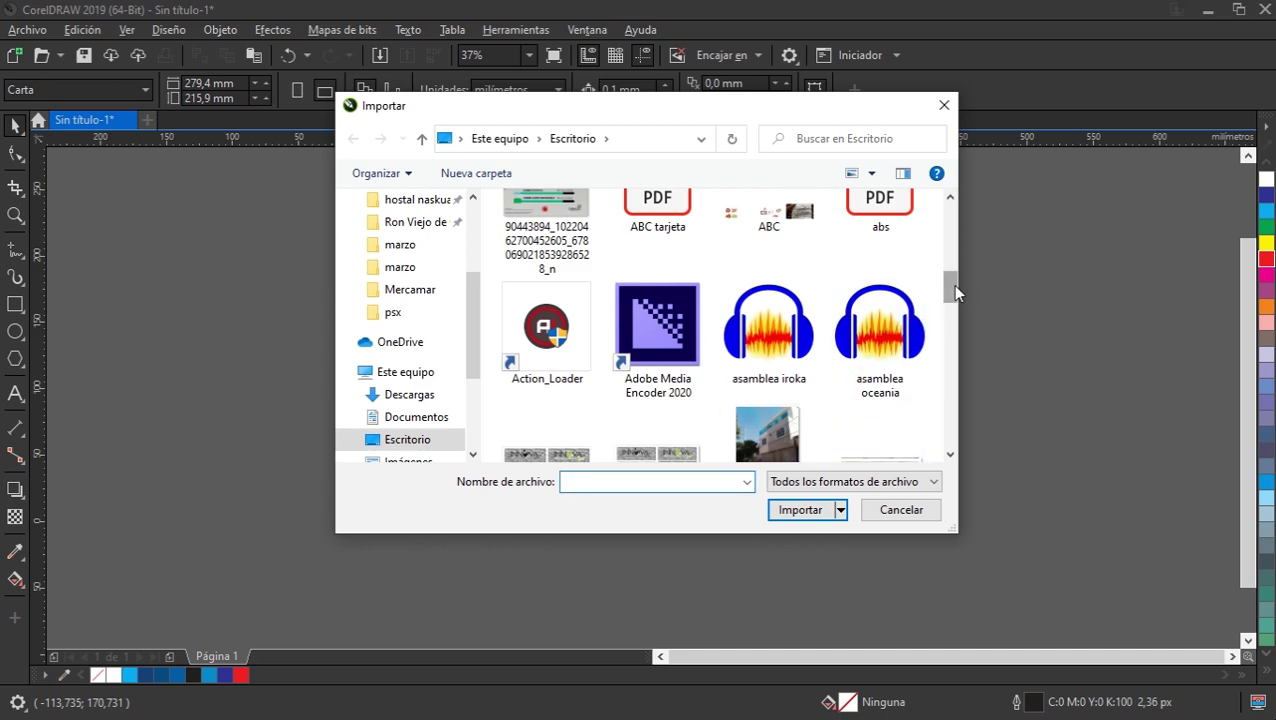
pyautogui.scroll(-3, 740, 348)
pyautogui.doubleClick(770, 364)
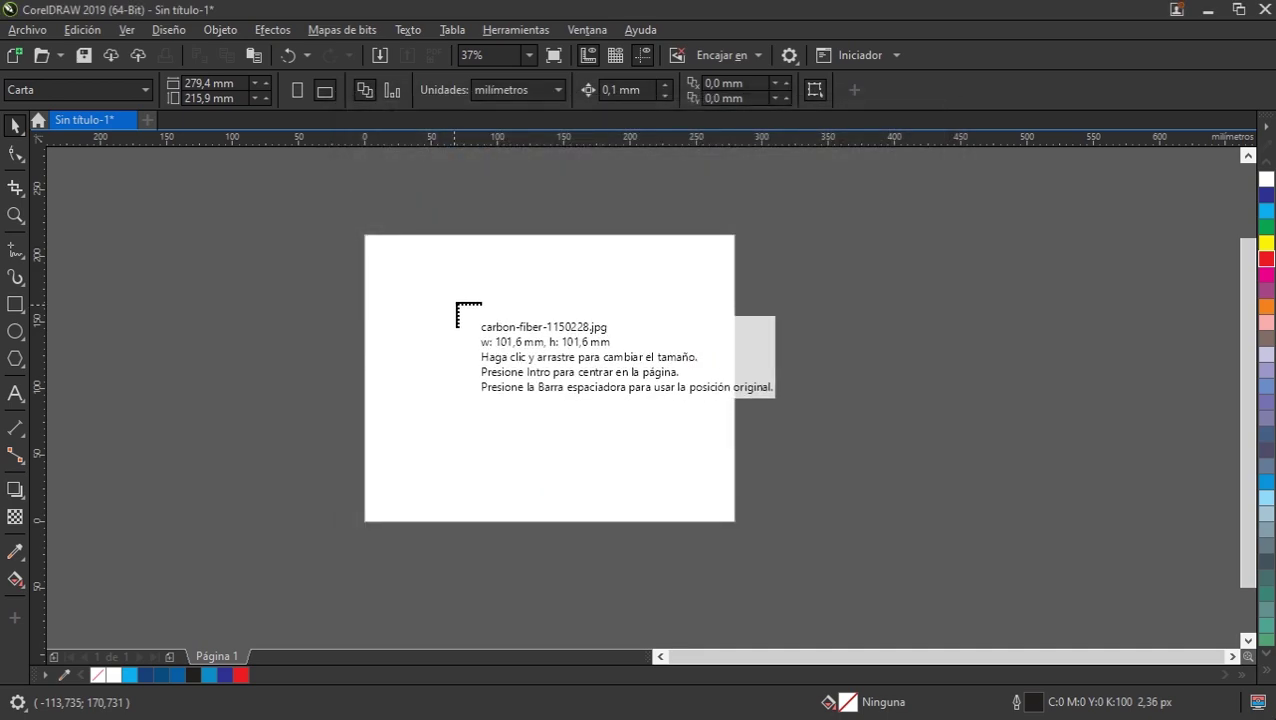
pyautogui.click(440, 285)
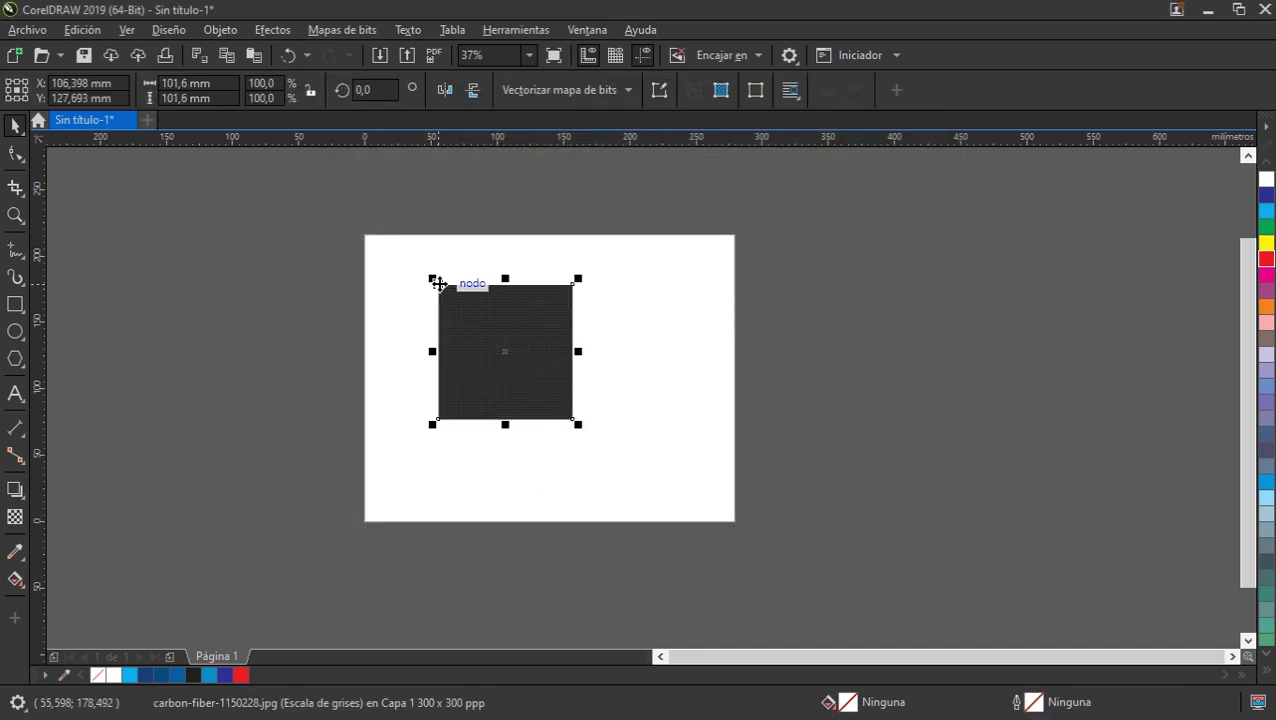
pyautogui.press('p')
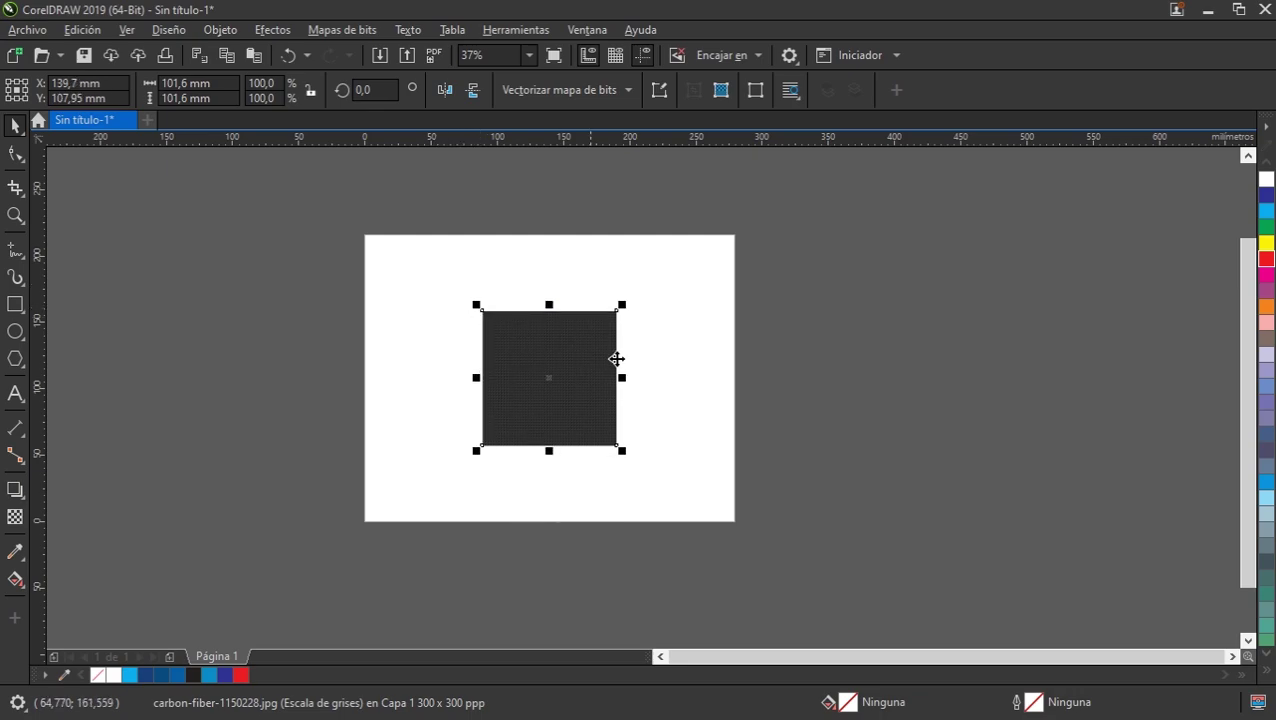
pyautogui.moveTo(622, 304); pyautogui.dragTo(748, 177)
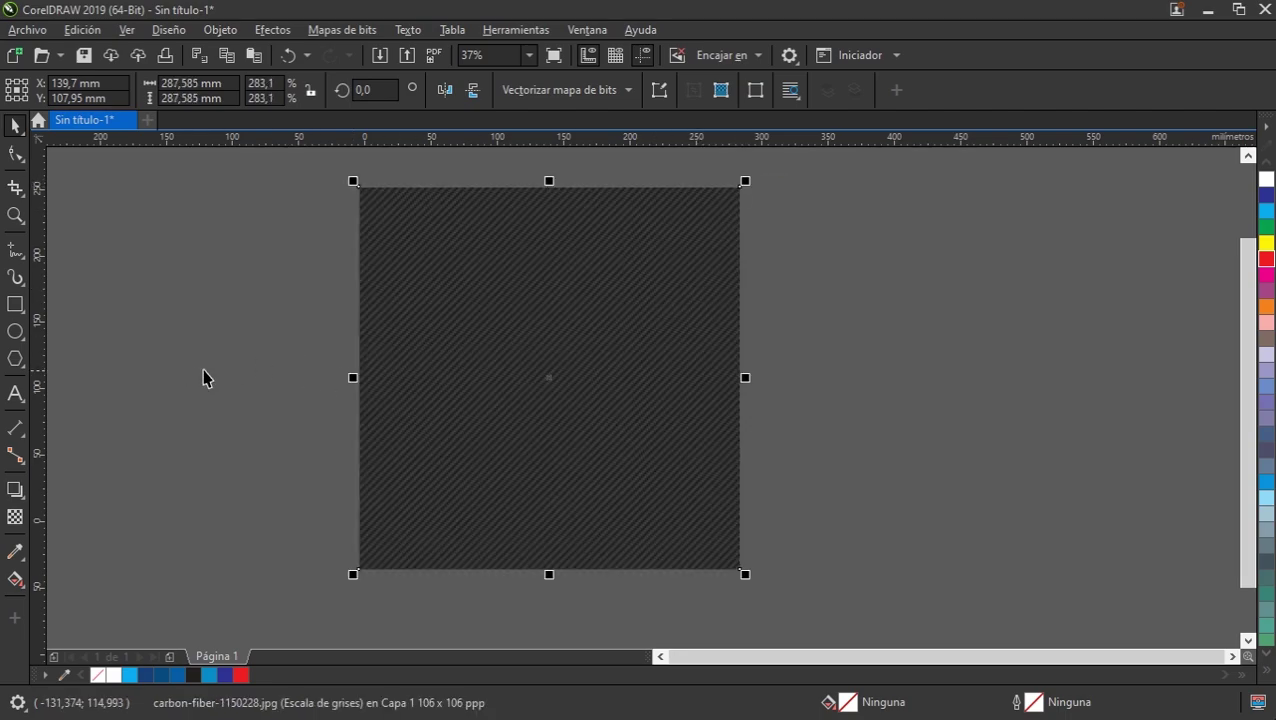
pyautogui.click(207, 291)
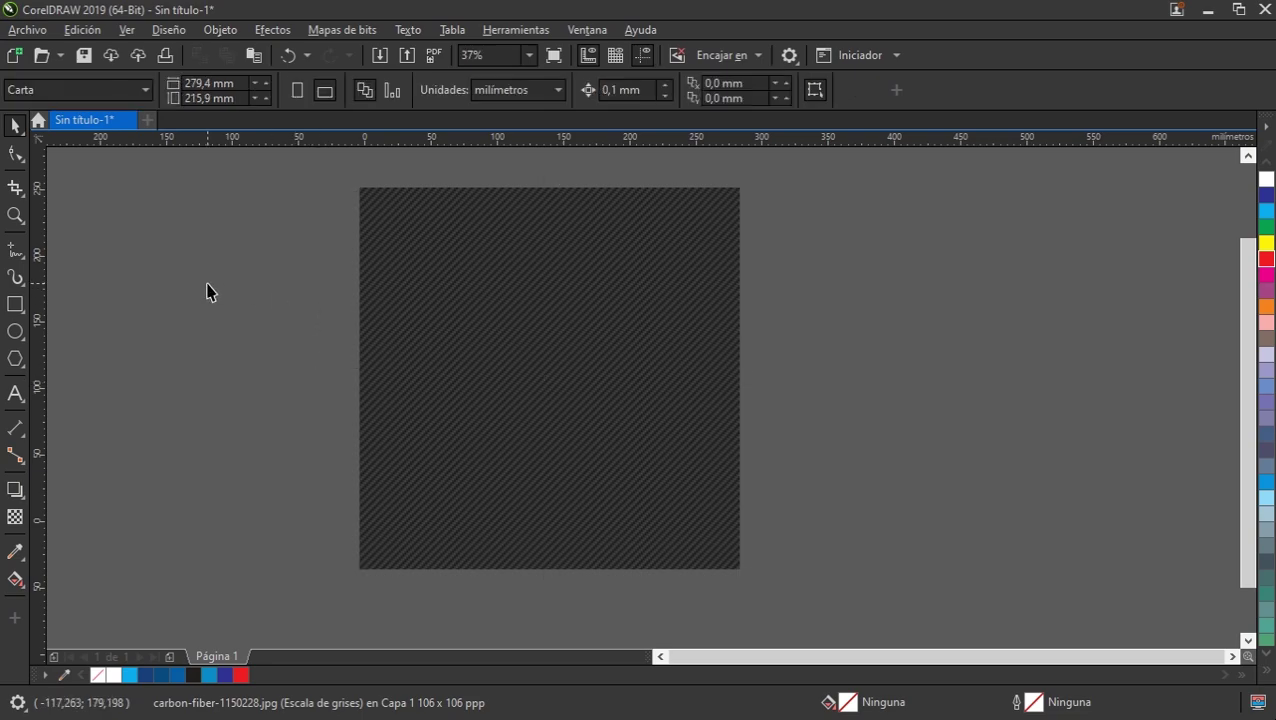
# Add the text TREND beside the page and scale it up
pyautogui.click(14, 394)
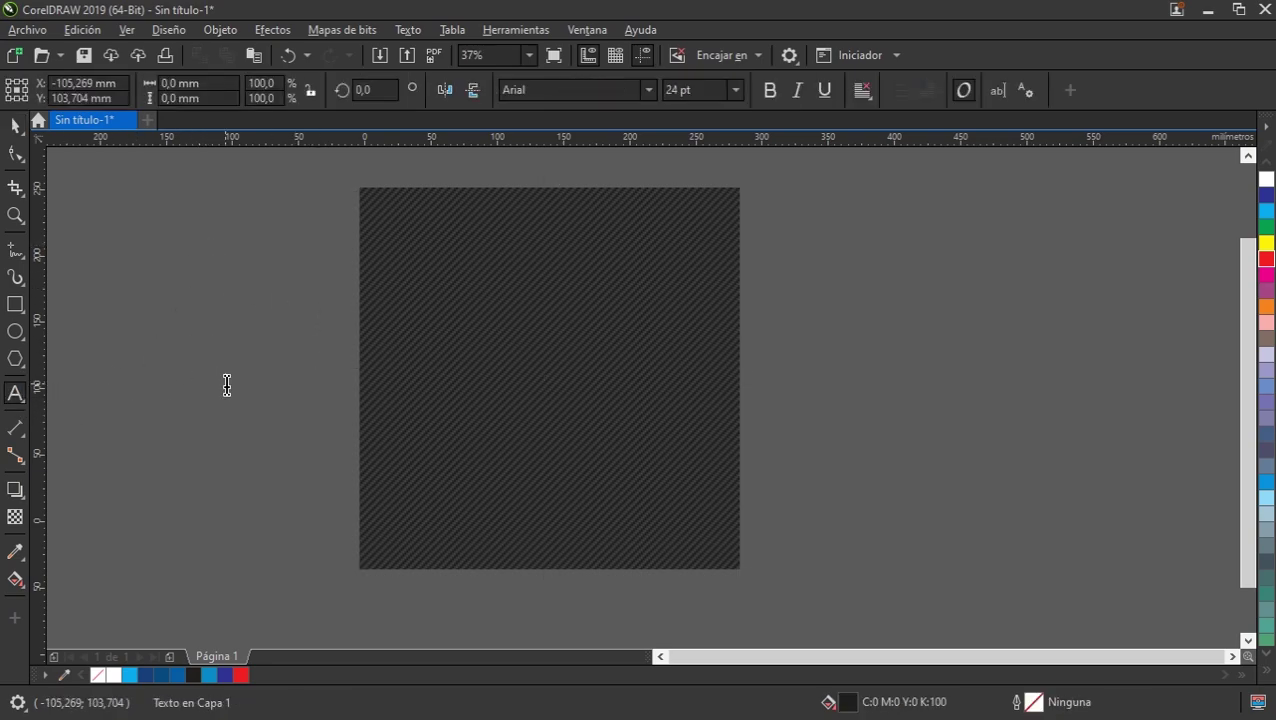
pyautogui.click(227, 384)
pyautogui.write('REN')
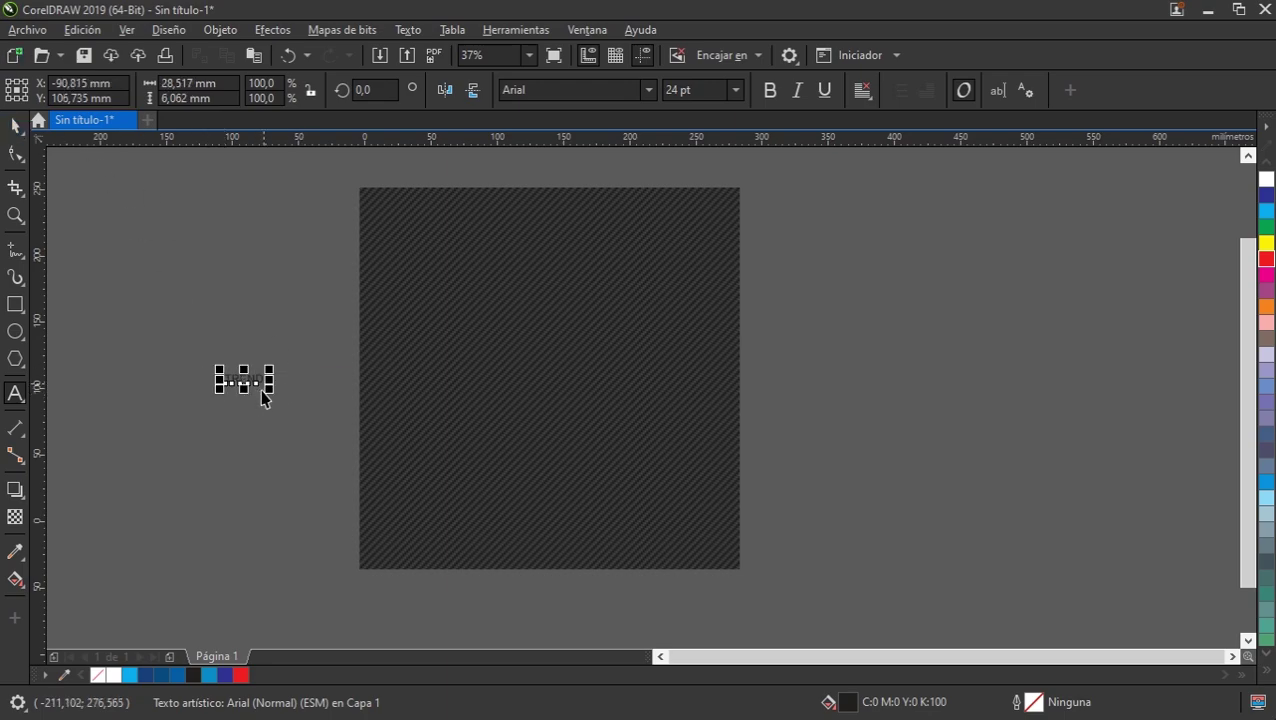
pyautogui.moveTo(268, 389); pyautogui.dragTo(416, 466)
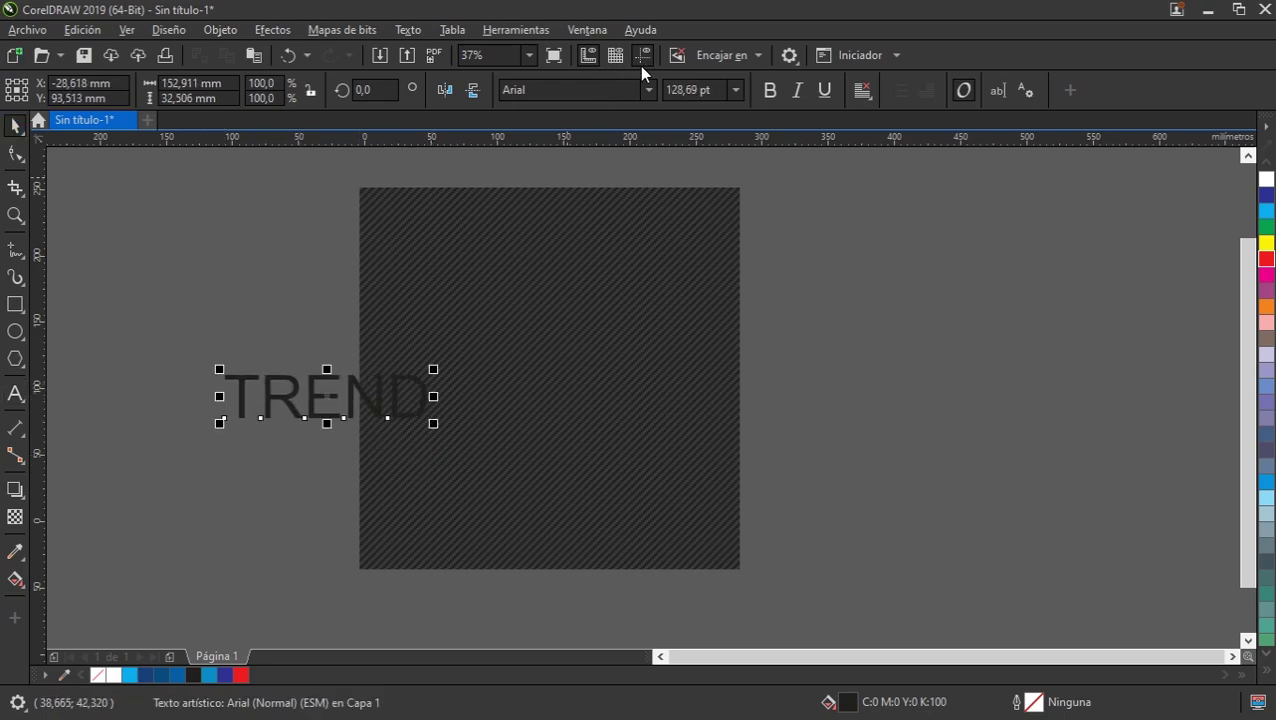
# Set TREND to Gotham-Ultra, centre it on the page, and enlarge it to about 176 pt
pyautogui.click(649, 92)
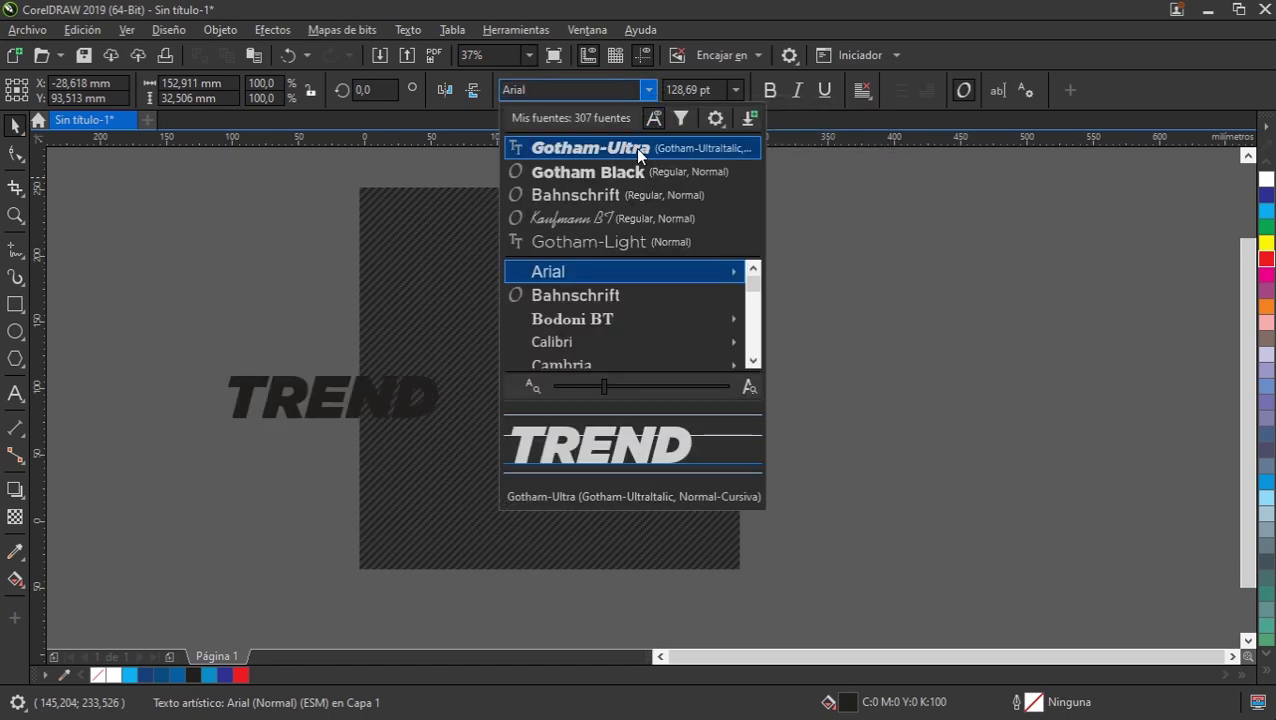
pyautogui.click(635, 148)
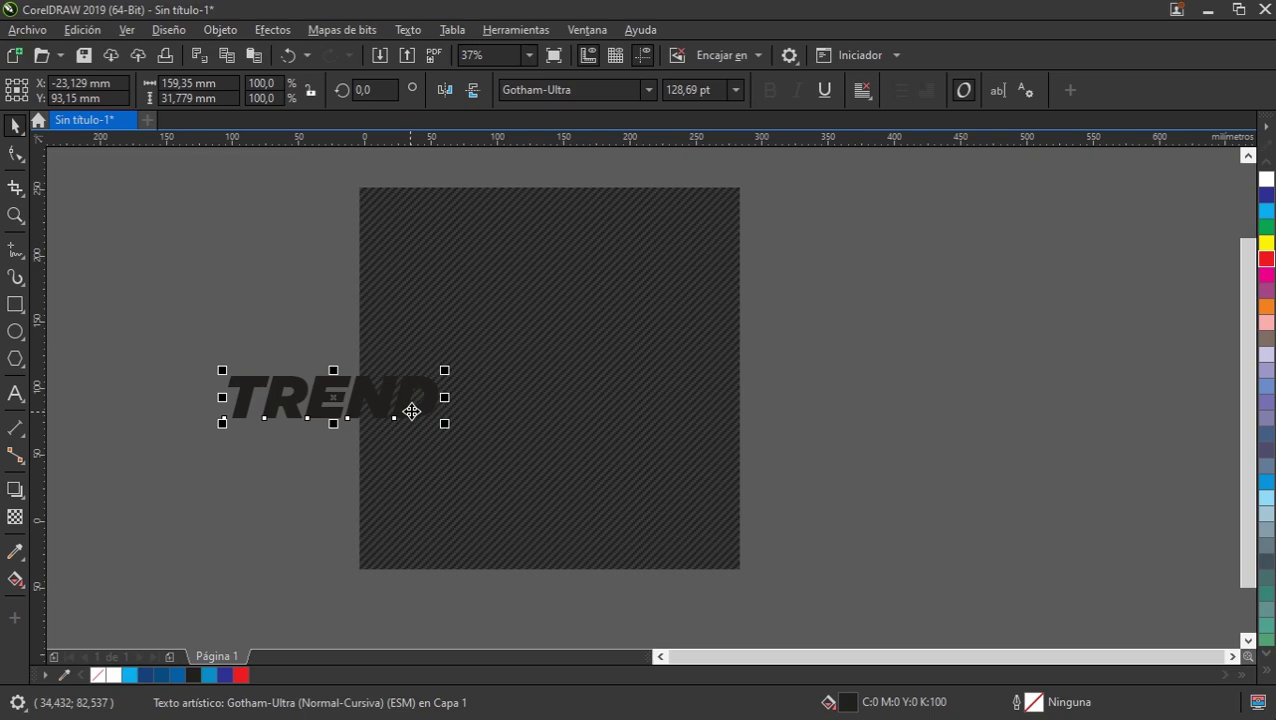
pyautogui.press('p')
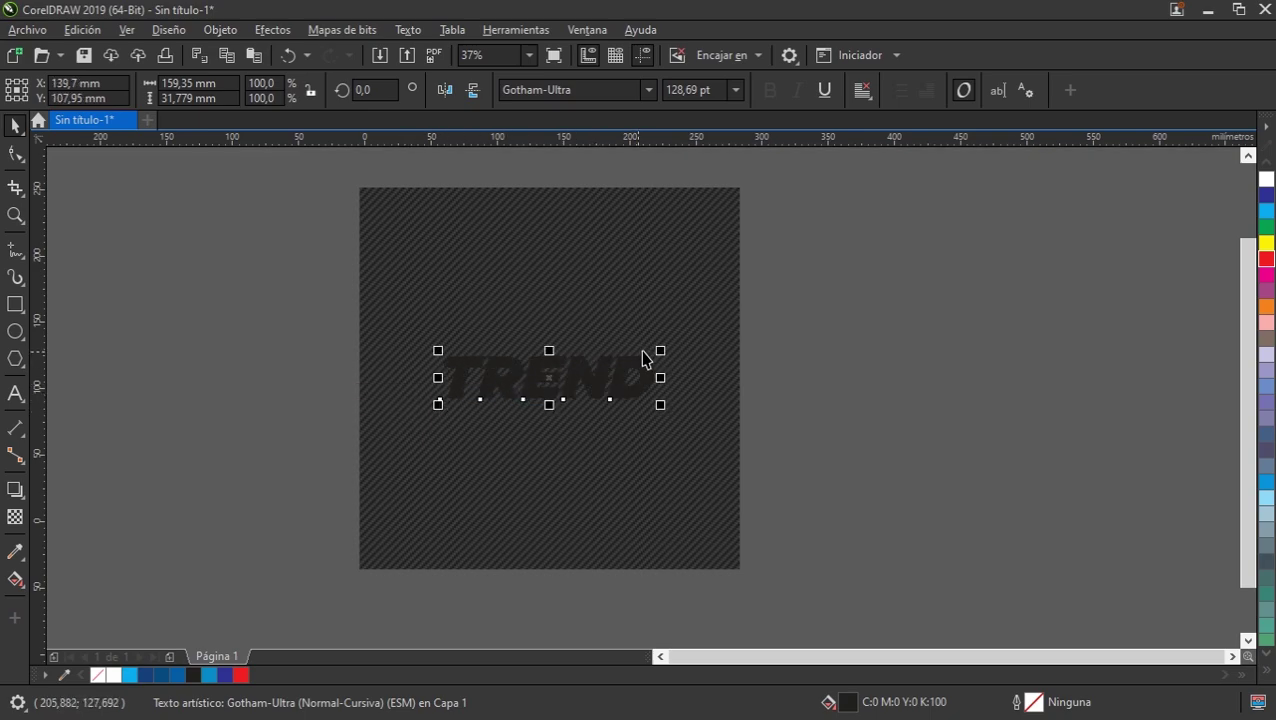
pyautogui.moveTo(660, 351); pyautogui.dragTo(703, 317)
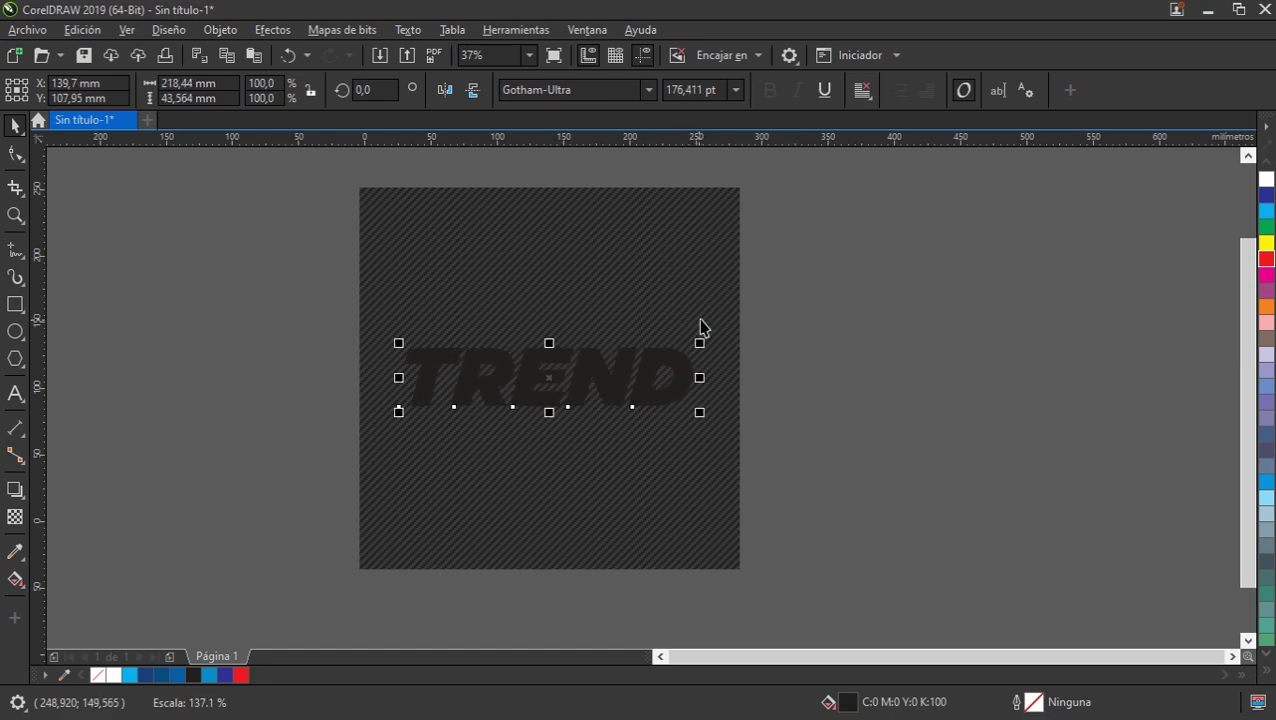
pyautogui.scroll(2, 564, 390)
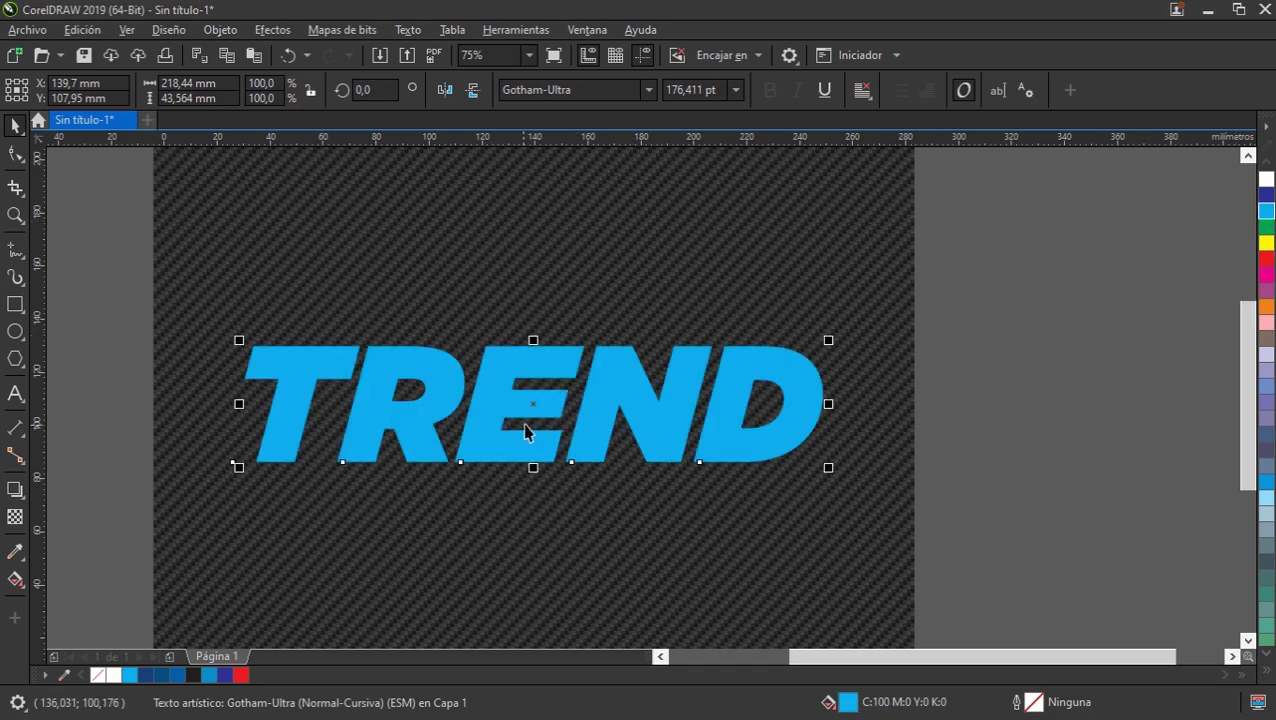
# Fill TREND with a vertical cyan gradient that has a darker blue stop at 50%
pyautogui.click(15, 580)
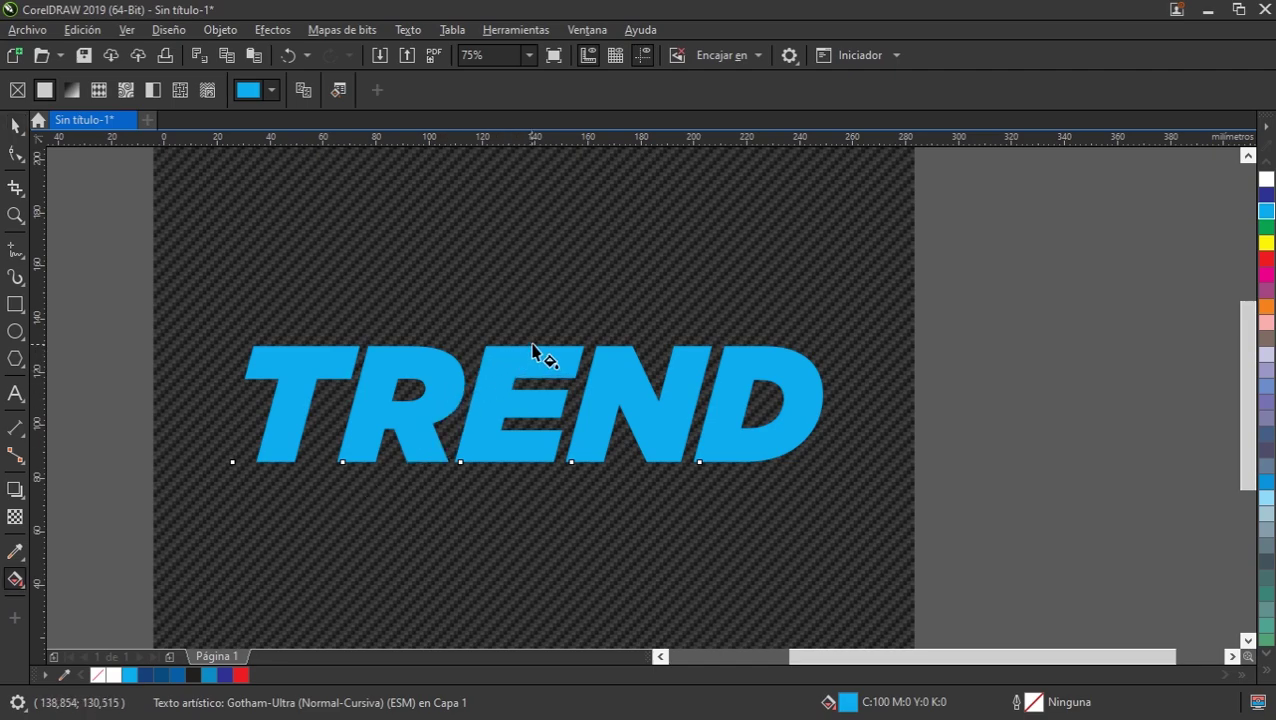
pyautogui.moveTo(532, 350); pyautogui.dragTo(543, 463)
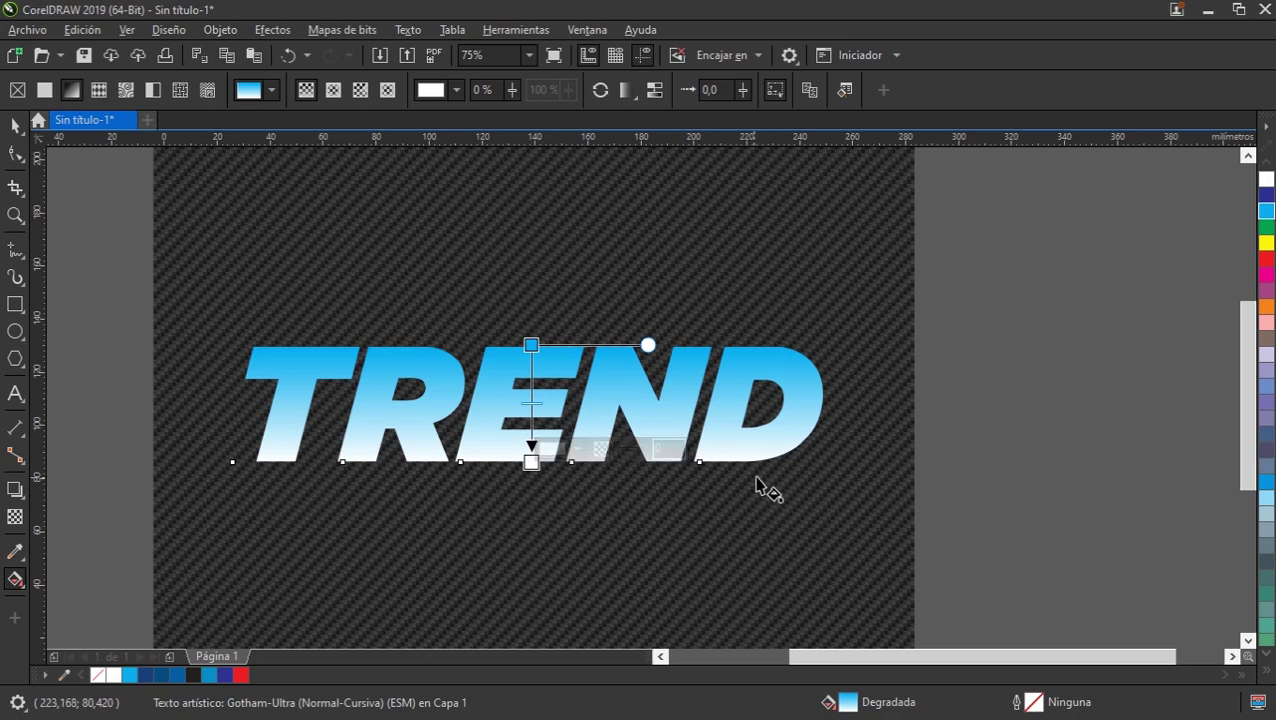
pyautogui.click(1267, 212)
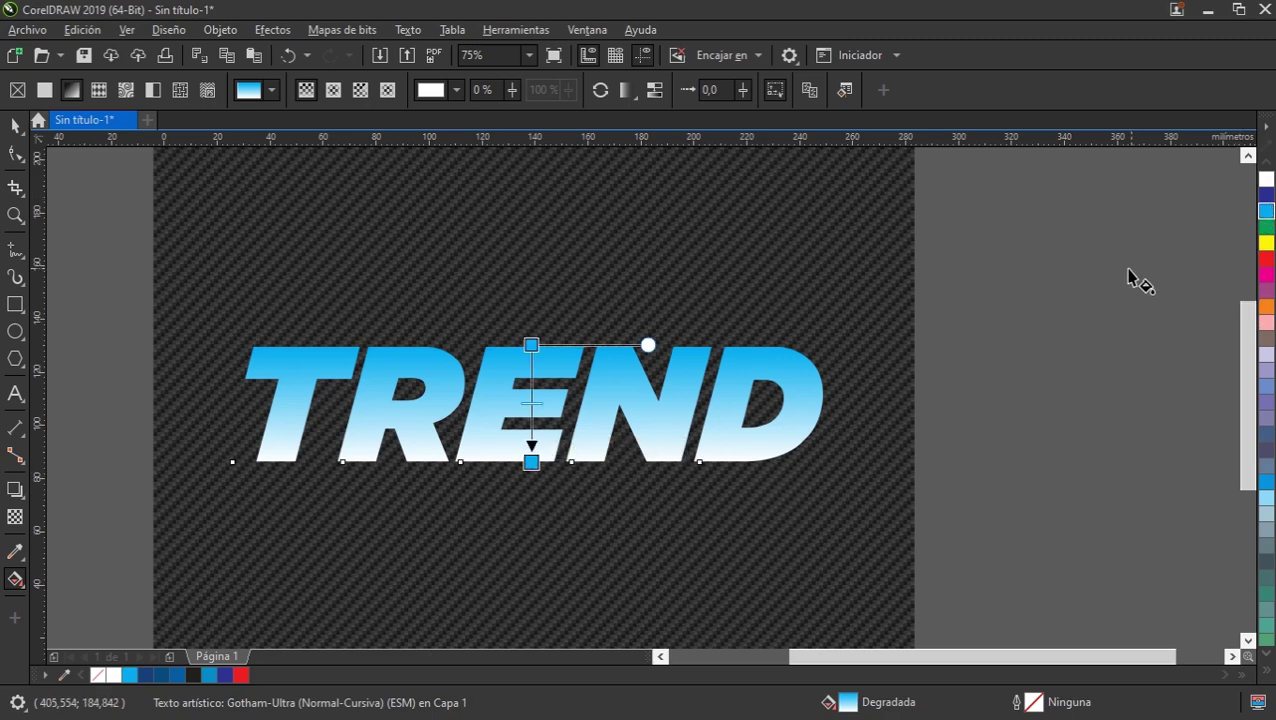
pyautogui.scroll(2, 540, 408)
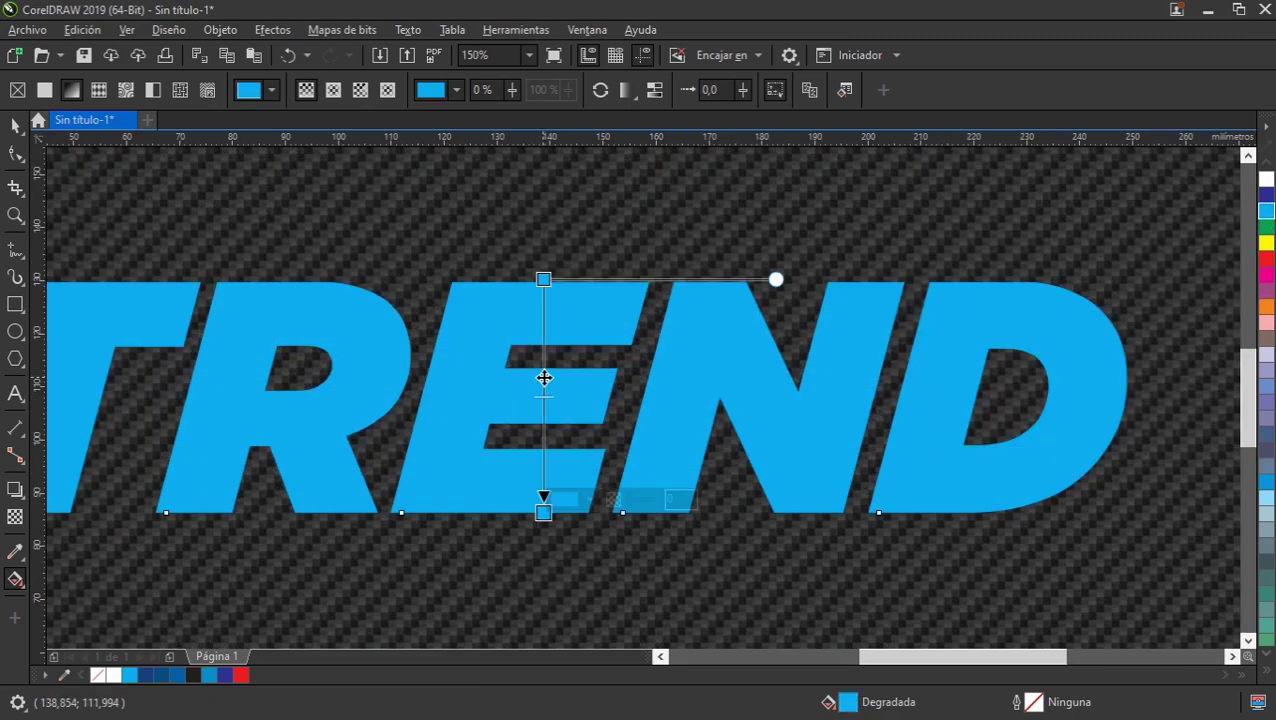
pyautogui.doubleClick(543, 378)
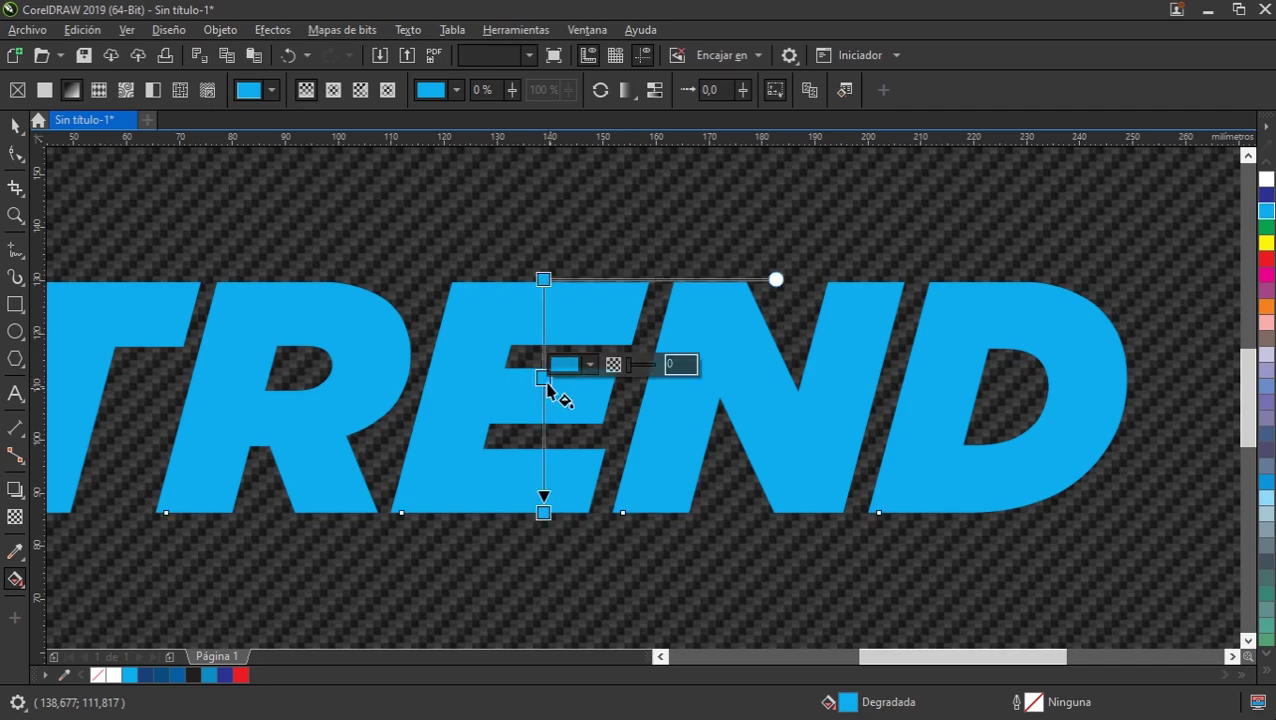
pyautogui.moveTo(543, 395); pyautogui.dragTo(543, 396)
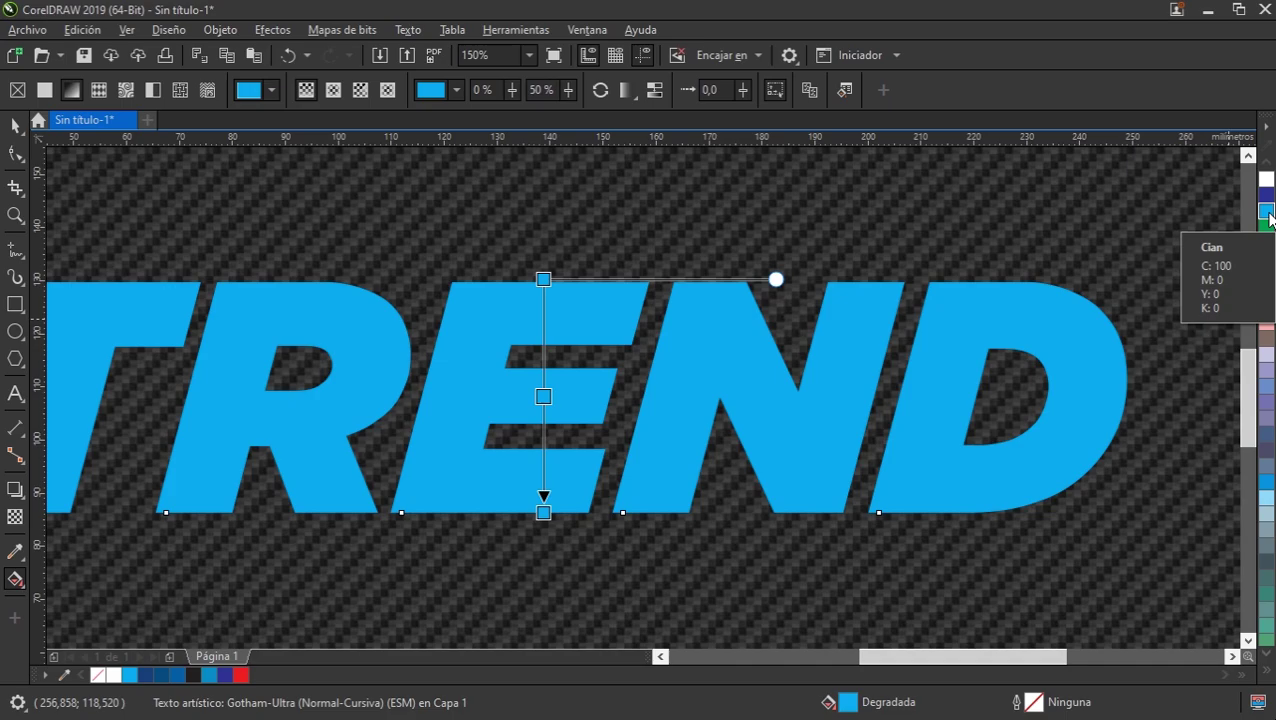
pyautogui.click(1268, 218)
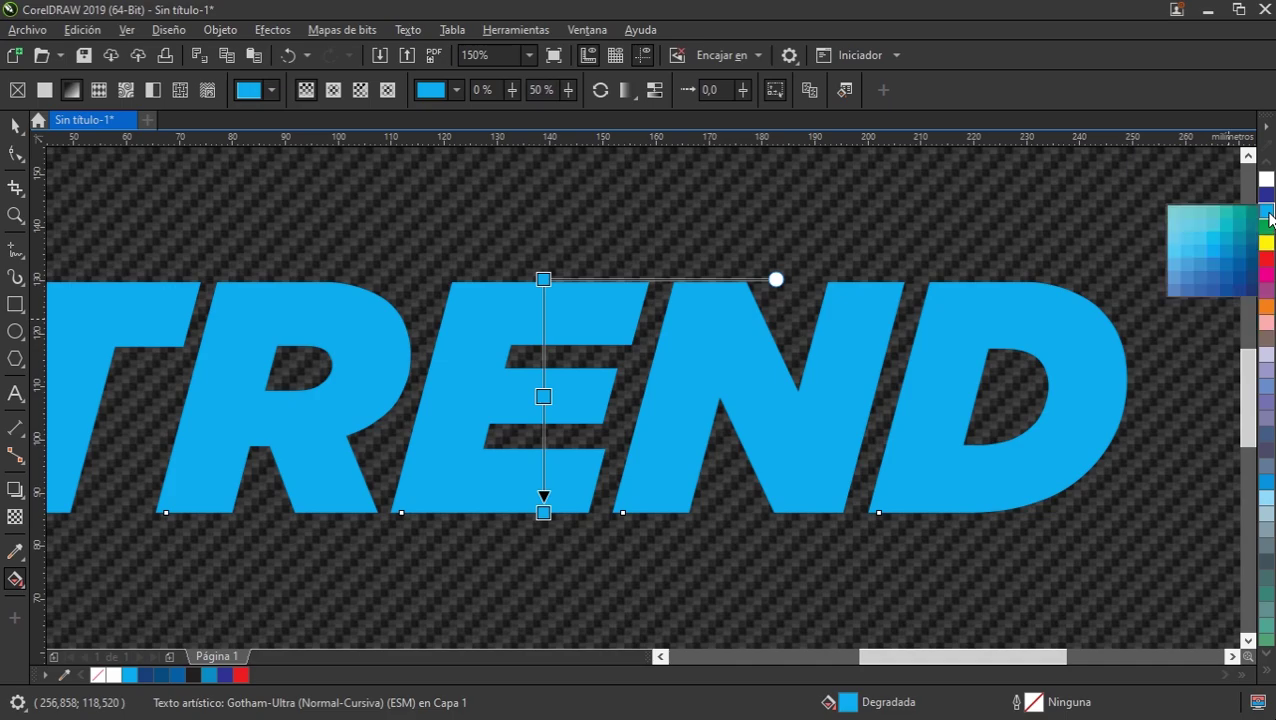
pyautogui.click(1245, 266)
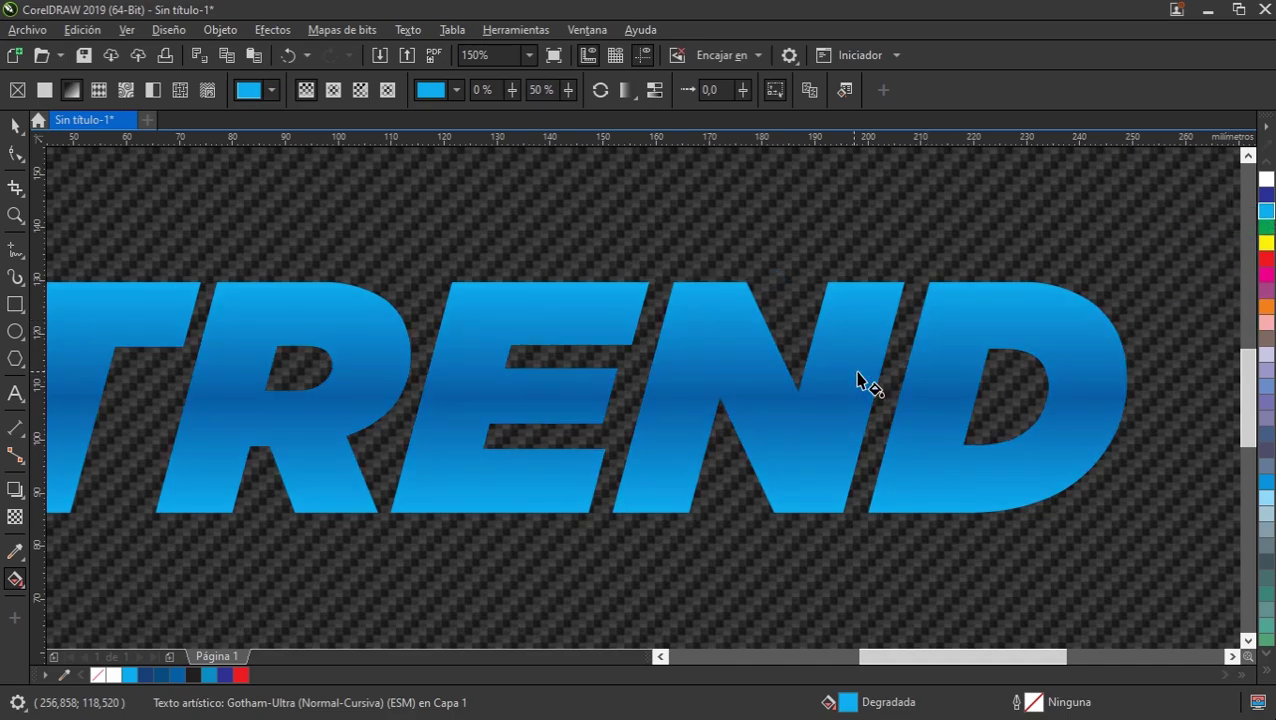
# Widen the spacing between the TREND letters slightly
pyautogui.click(15, 152)
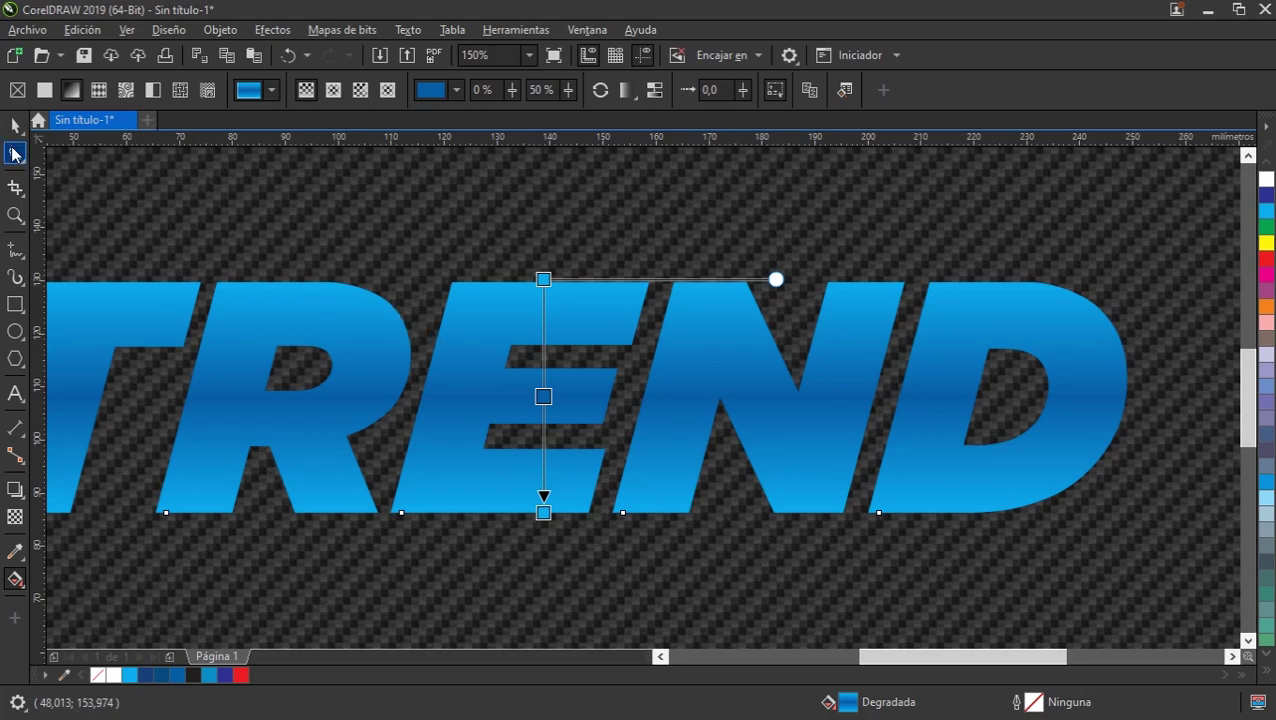
pyautogui.scroll(-1, 812, 472)
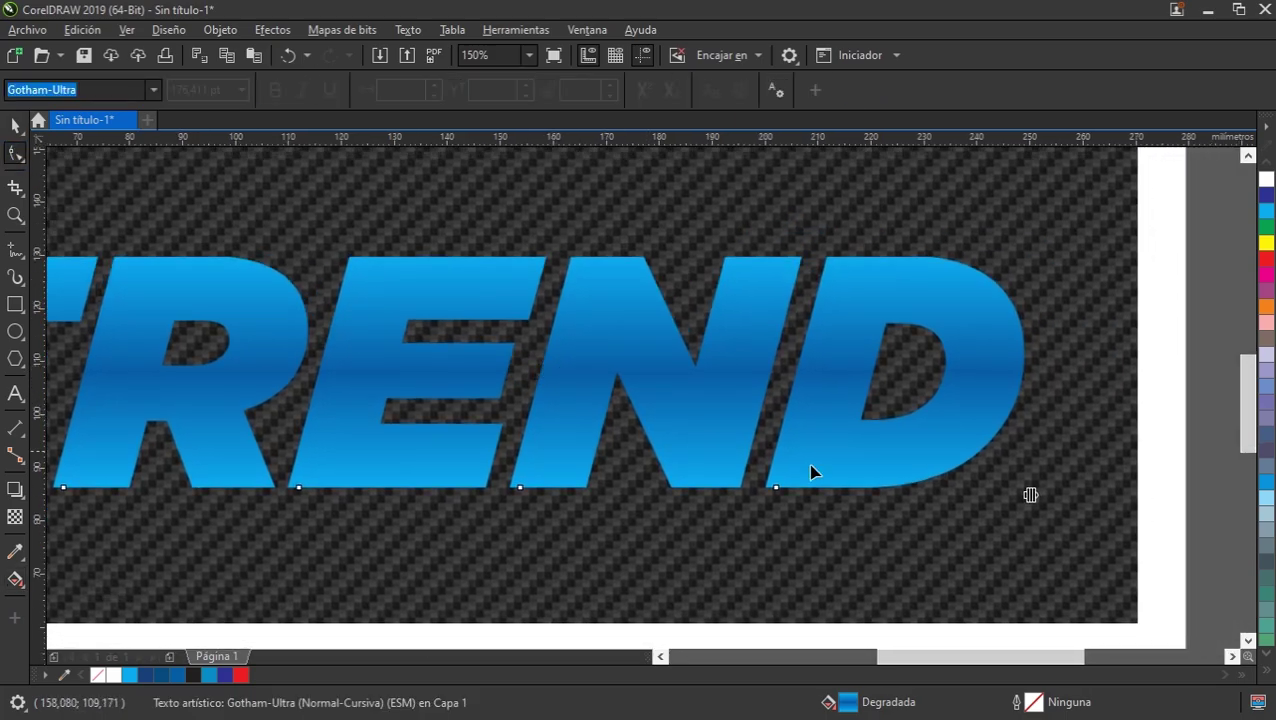
pyautogui.moveTo(1034, 495)
pyautogui.mouseDown()
pyautogui.moveTo(1102, 492)
pyautogui.moveTo(1030, 493)
pyautogui.mouseUp()
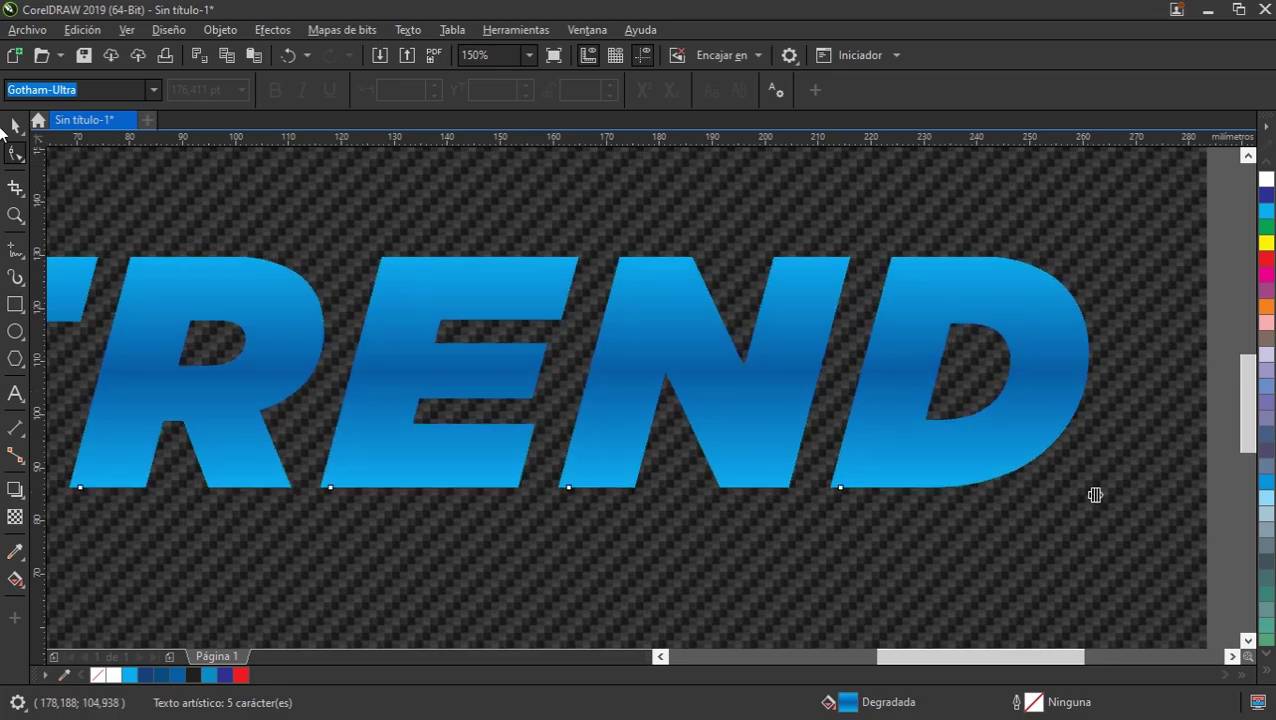
pyautogui.click(15, 125)
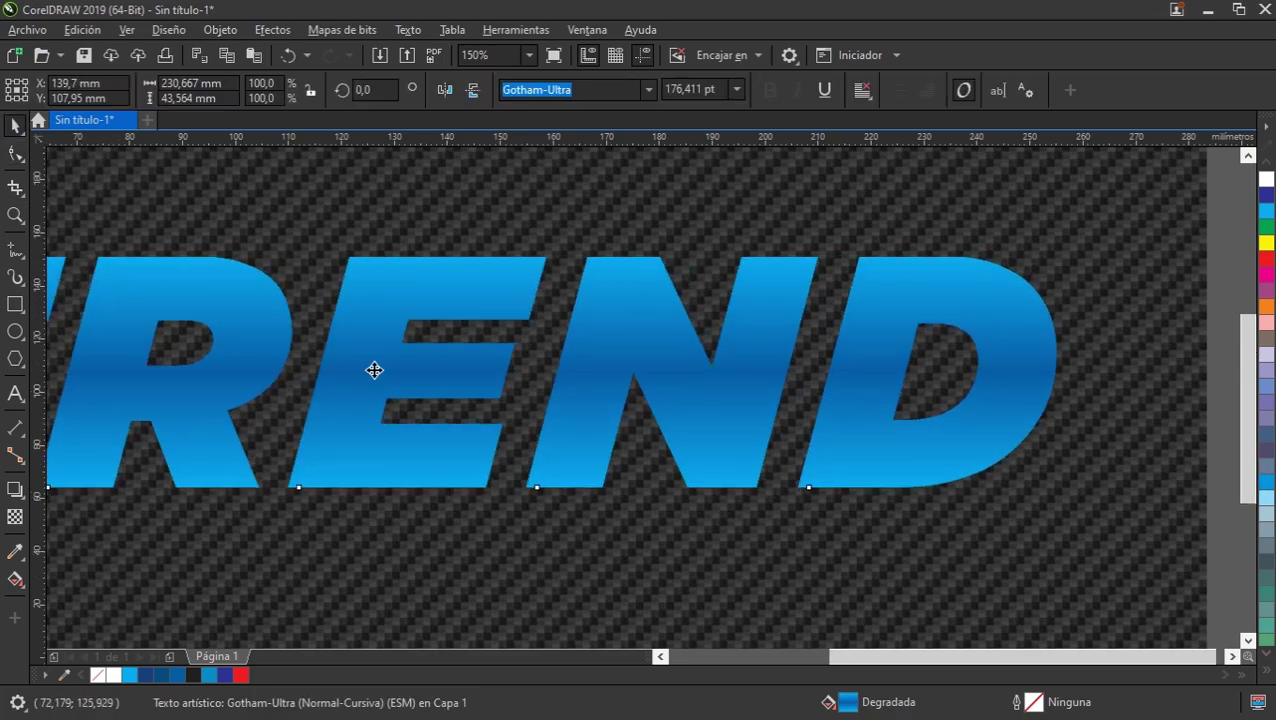
pyautogui.scroll(-2, 373, 370)
pyautogui.moveTo(400, 390); pyautogui.dragTo(524, 427)
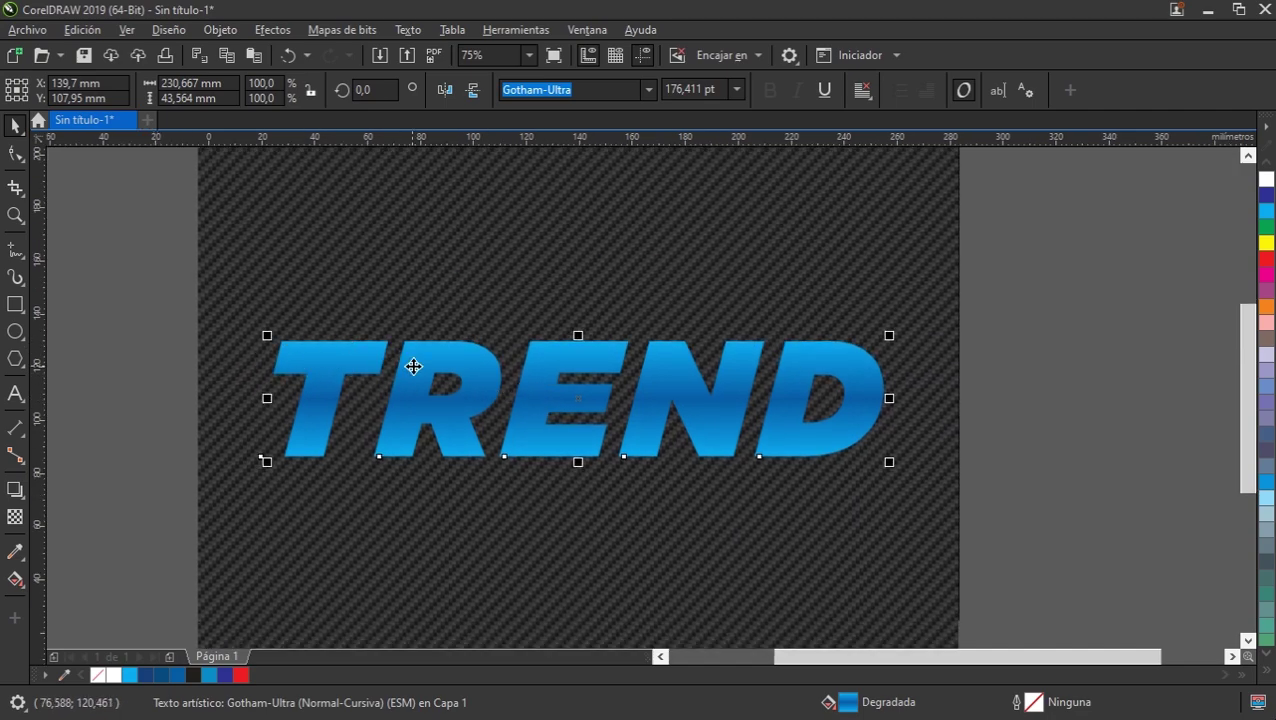
pyautogui.scroll(2, 414, 367)
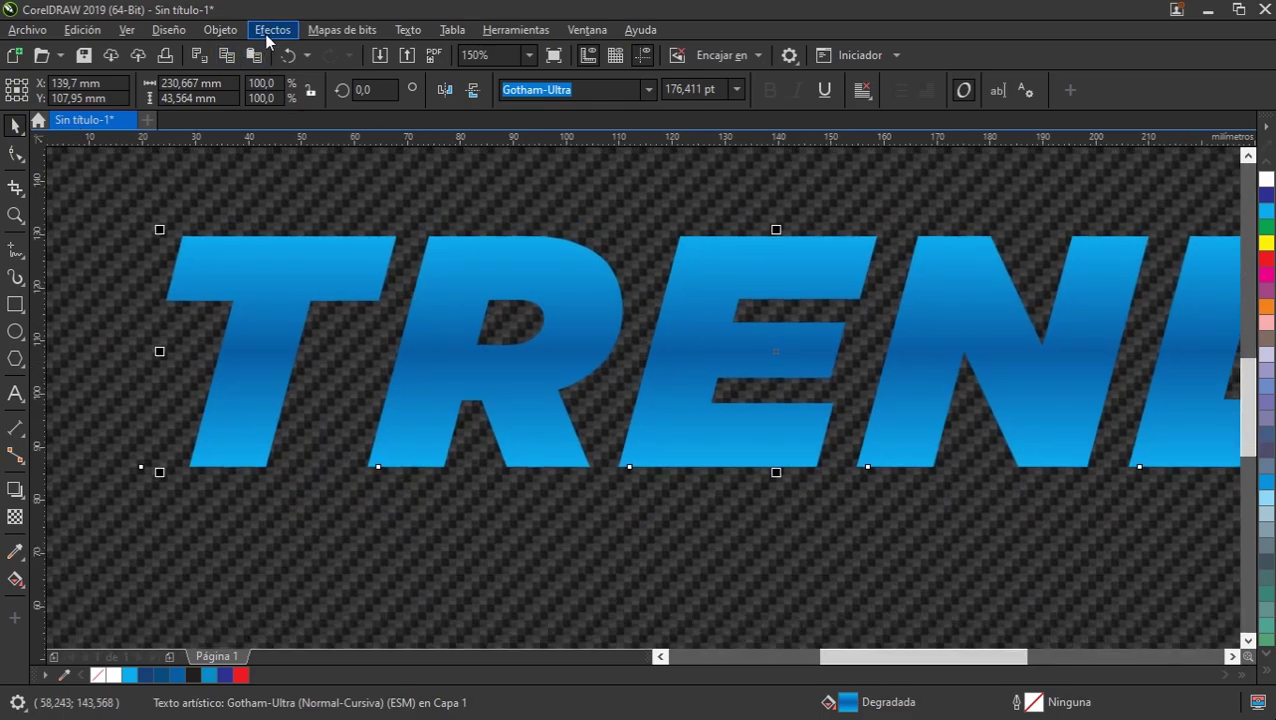
# Apply a one-step outside contour with a 2,0 mm offset around TREND
pyautogui.click(272, 29)
pyautogui.click(345, 458)
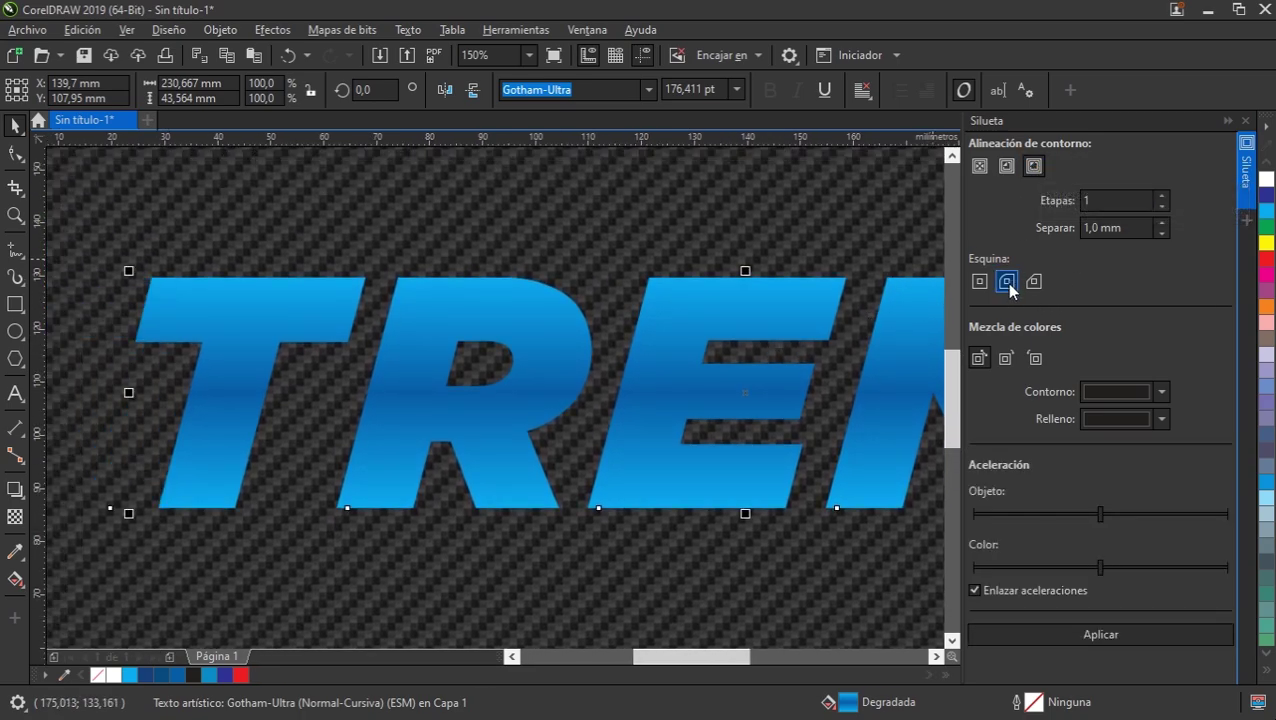
pyautogui.click(1121, 632)
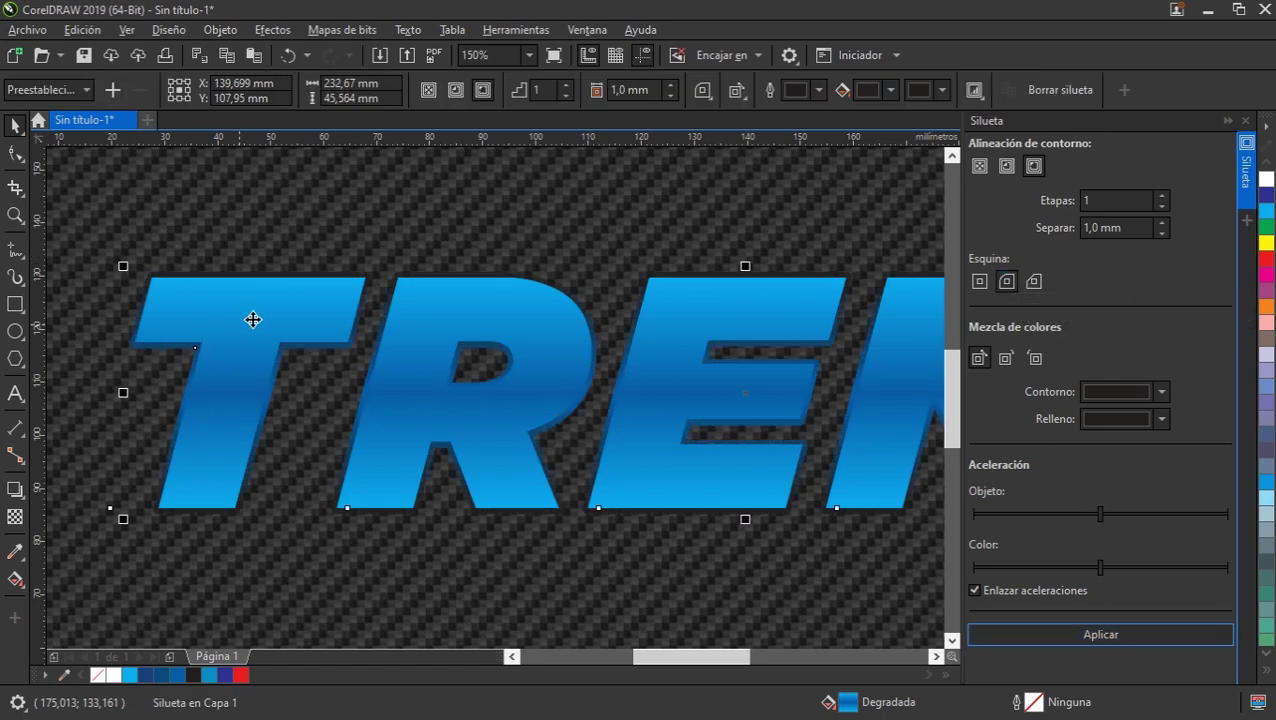
pyautogui.click(1162, 223)
pyautogui.click(1162, 223)
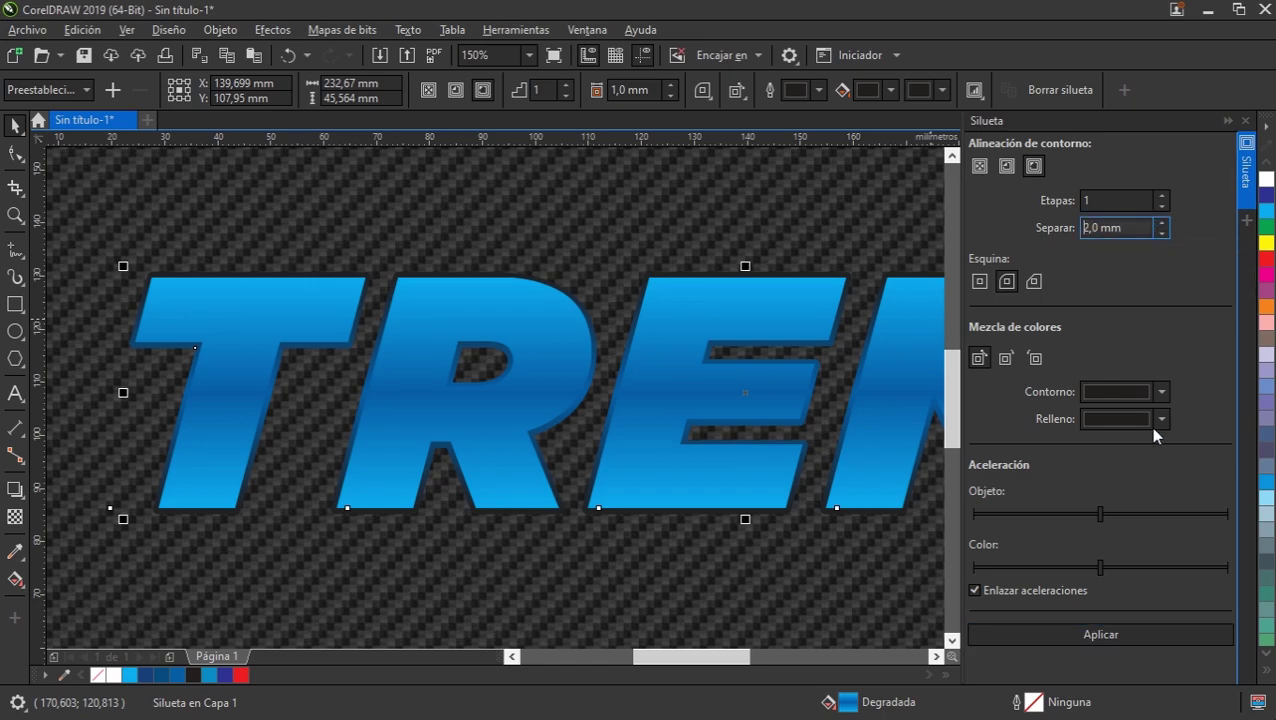
pyautogui.click(1118, 640)
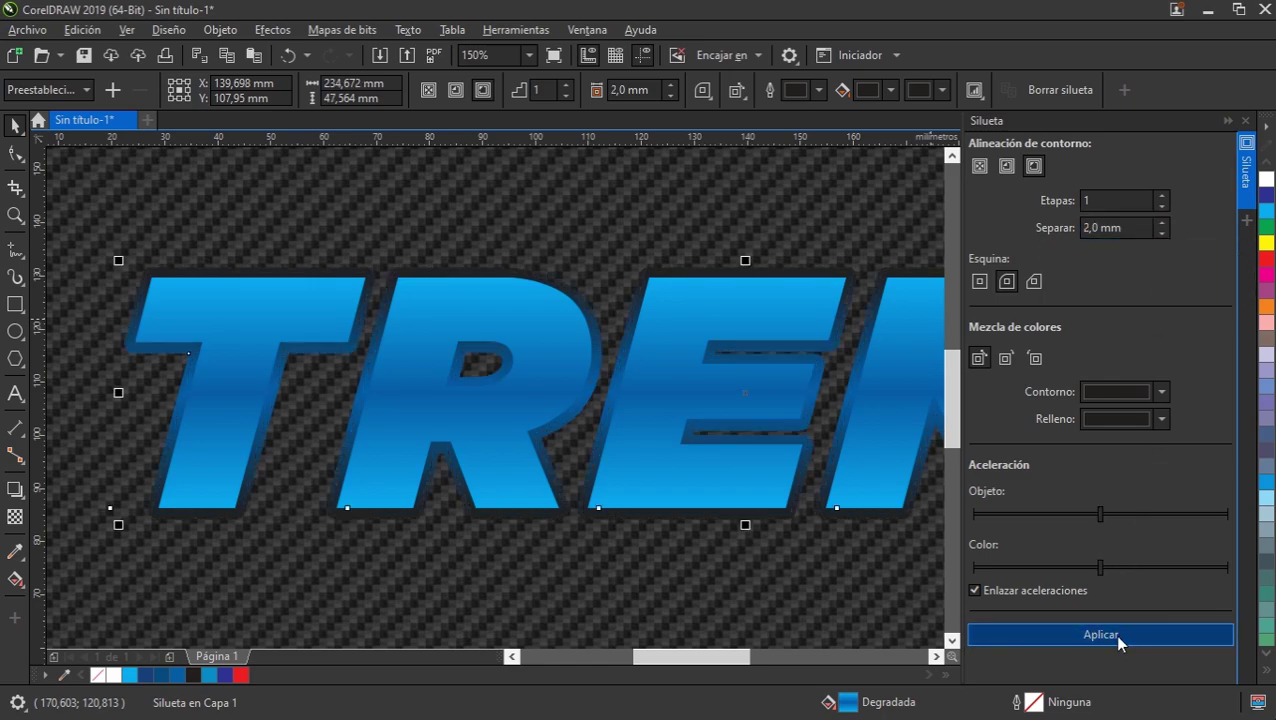
# Separate the contour from the text and select the separated outline curve
pyautogui.rightClick(369, 310)
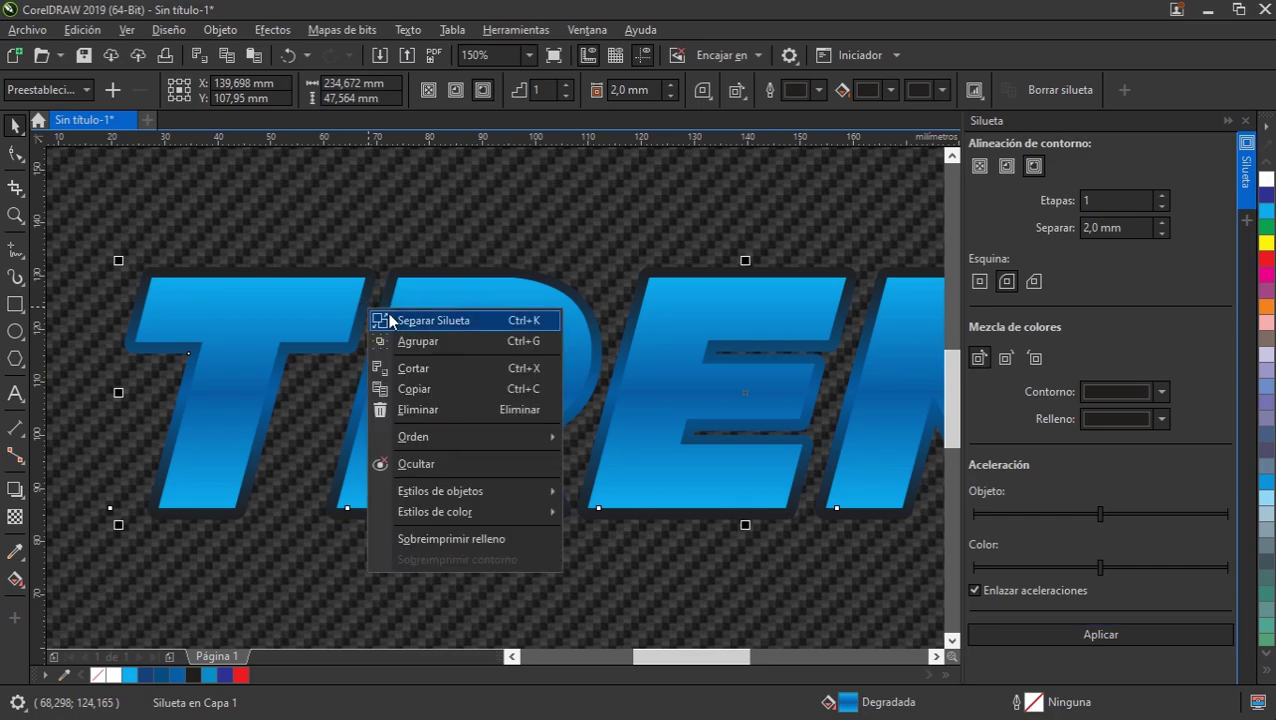
pyautogui.click(422, 321)
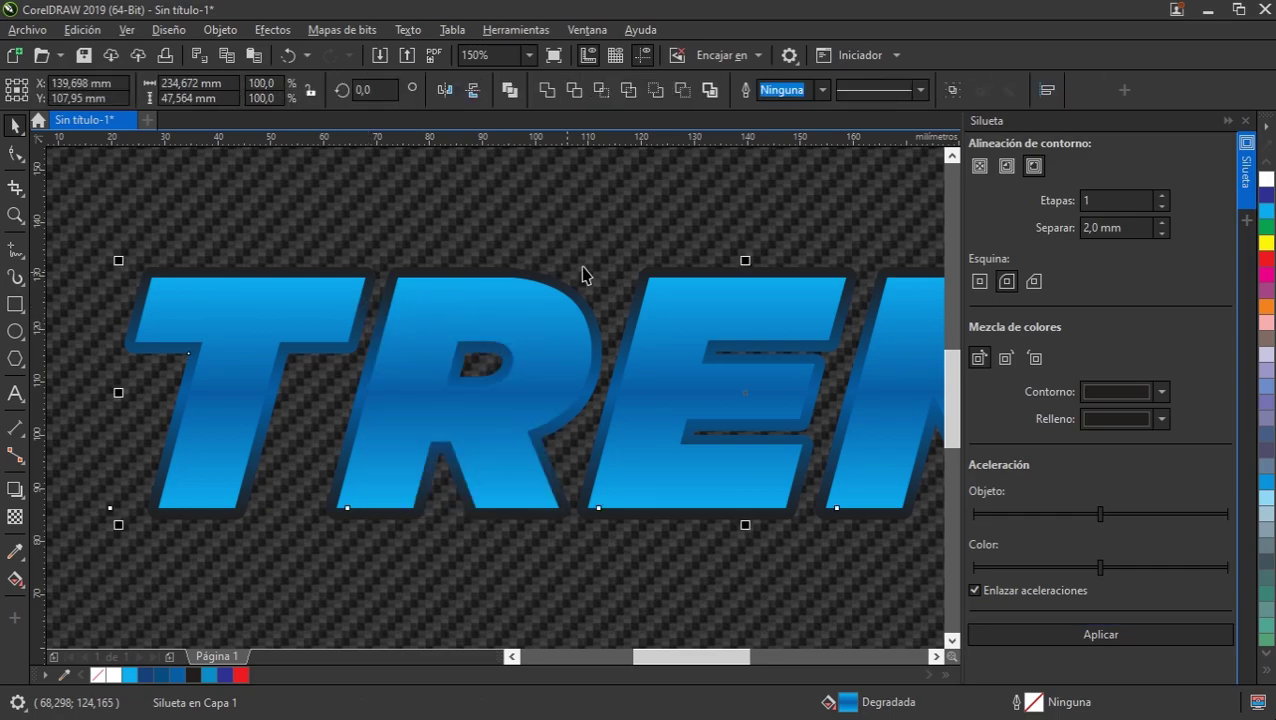
pyautogui.scroll(-2, 658, 256)
pyautogui.click(655, 270)
pyautogui.click(662, 213)
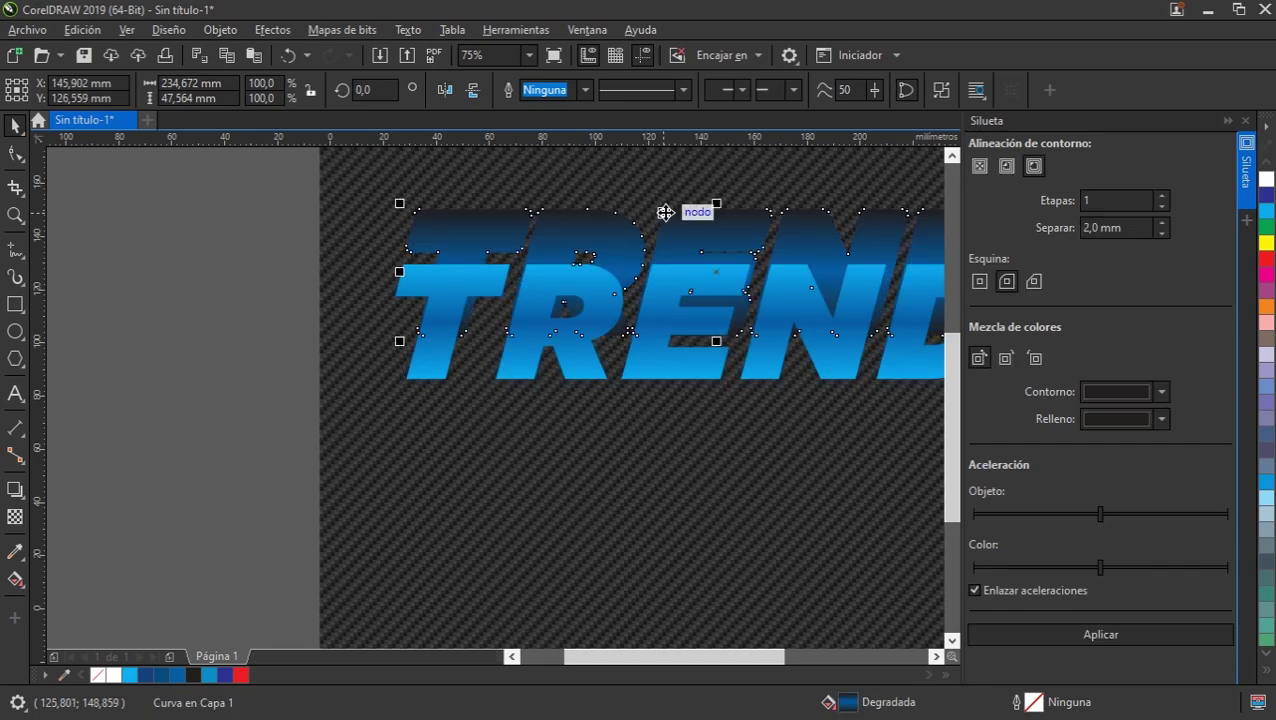
# Move the separated contour back behind the TREND letters
pyautogui.moveTo(662, 215); pyautogui.dragTo(646, 265)
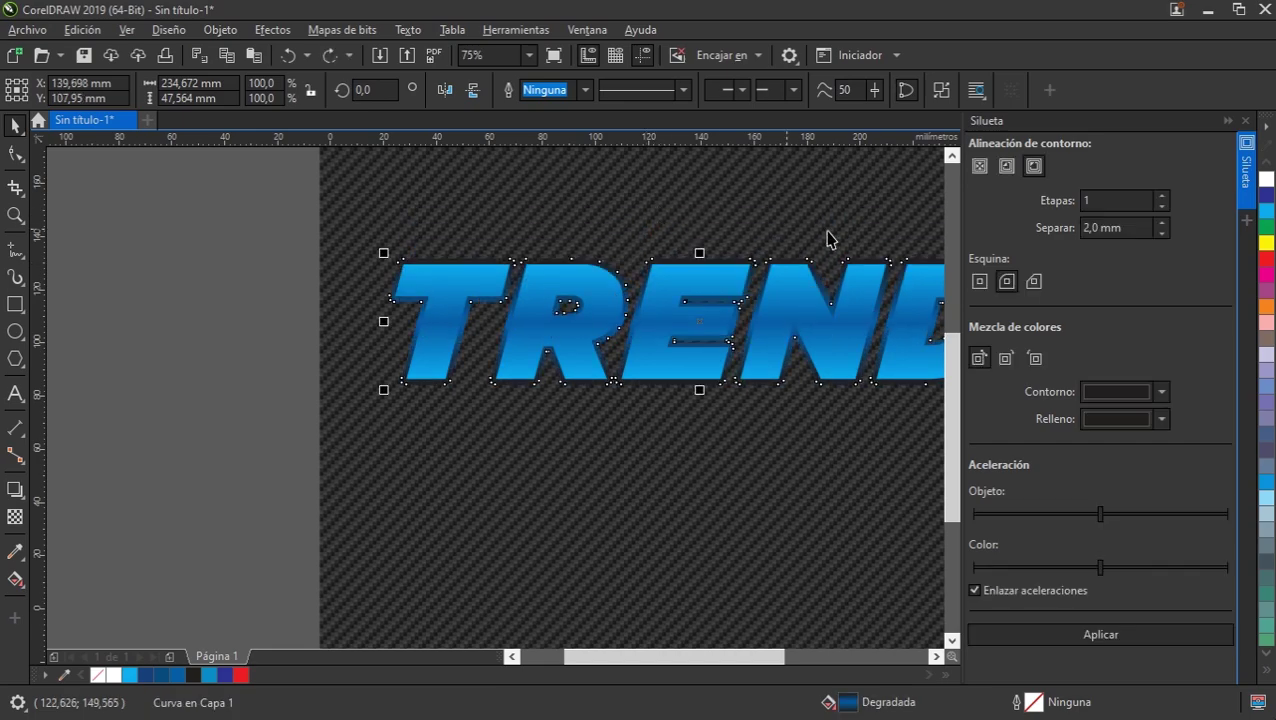
pyautogui.click(1245, 121)
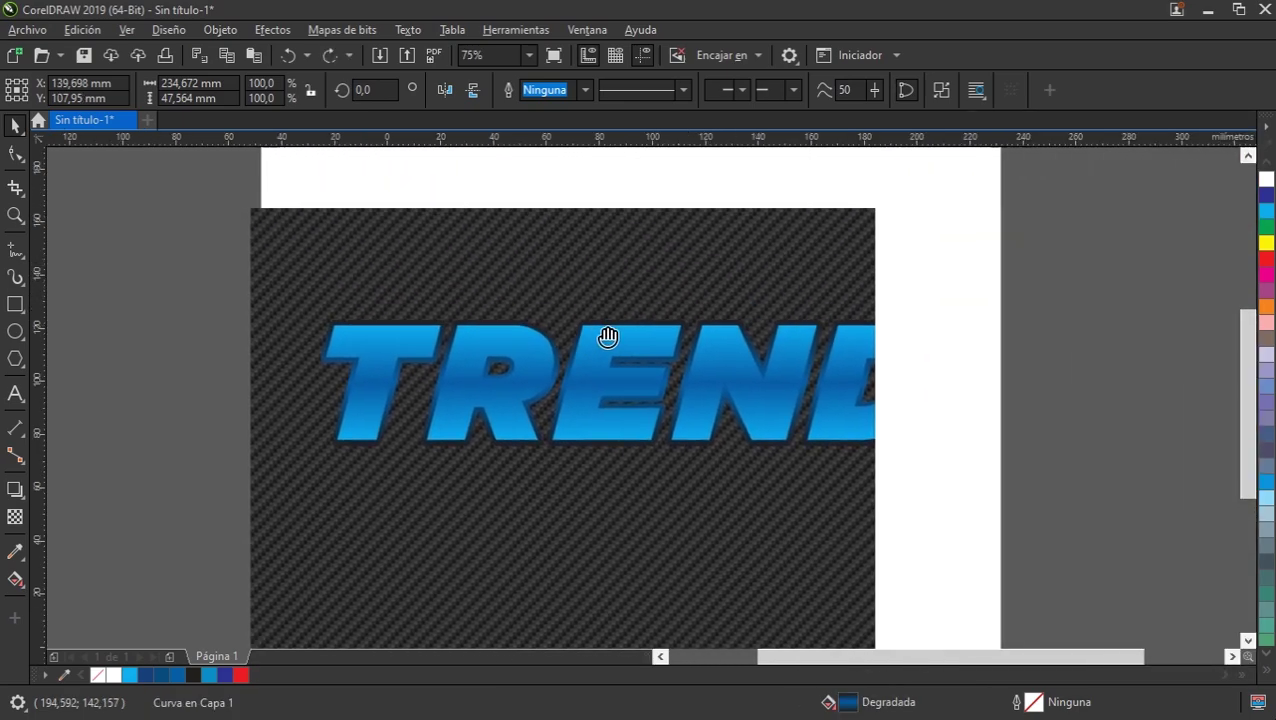
pyautogui.hscroll(-3, 607, 333)
pyautogui.click(546, 323)
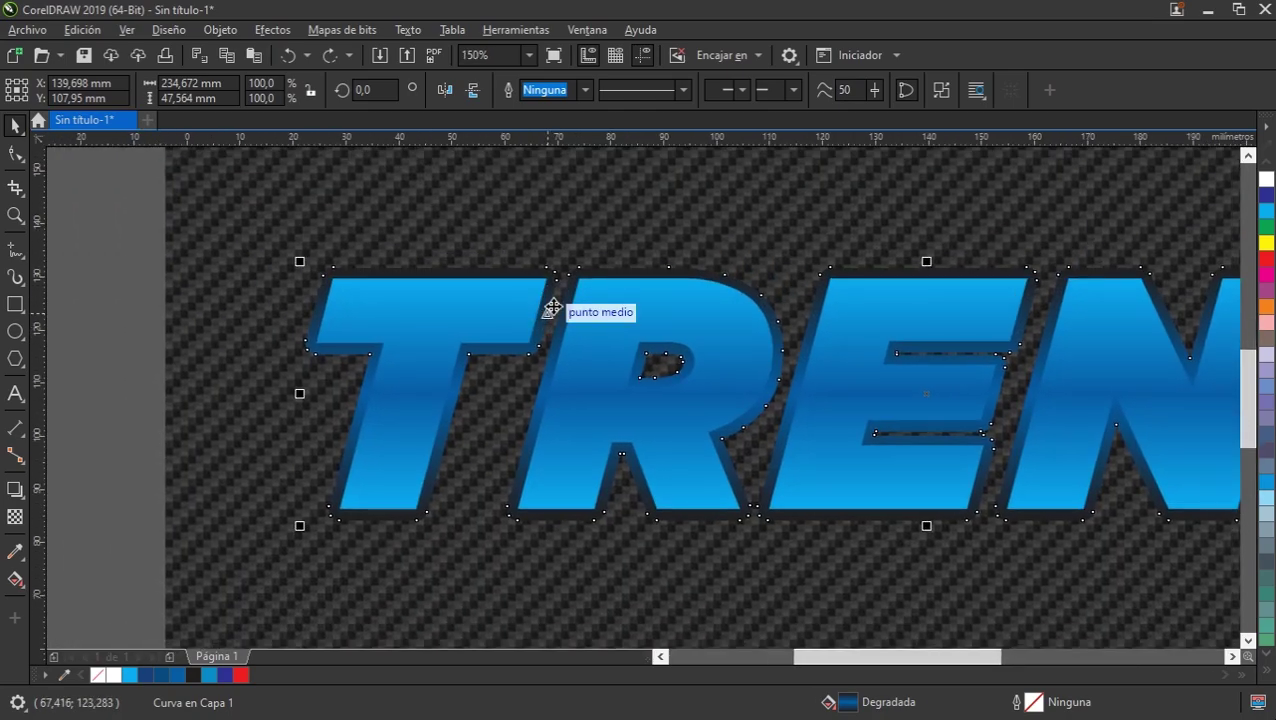
# Recolour the contour to blue C:84 M:31 Y:2 K:0, forming a border around TREND
pyautogui.click(1266, 212)
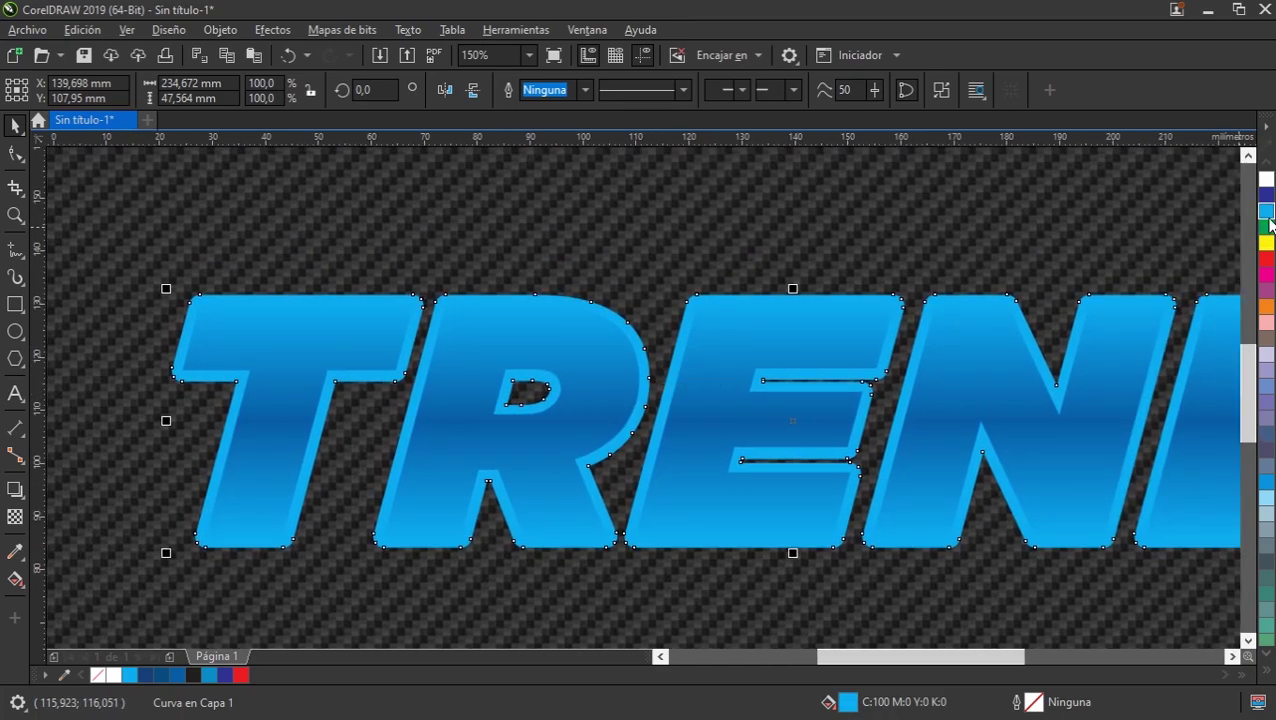
pyautogui.click(1266, 211)
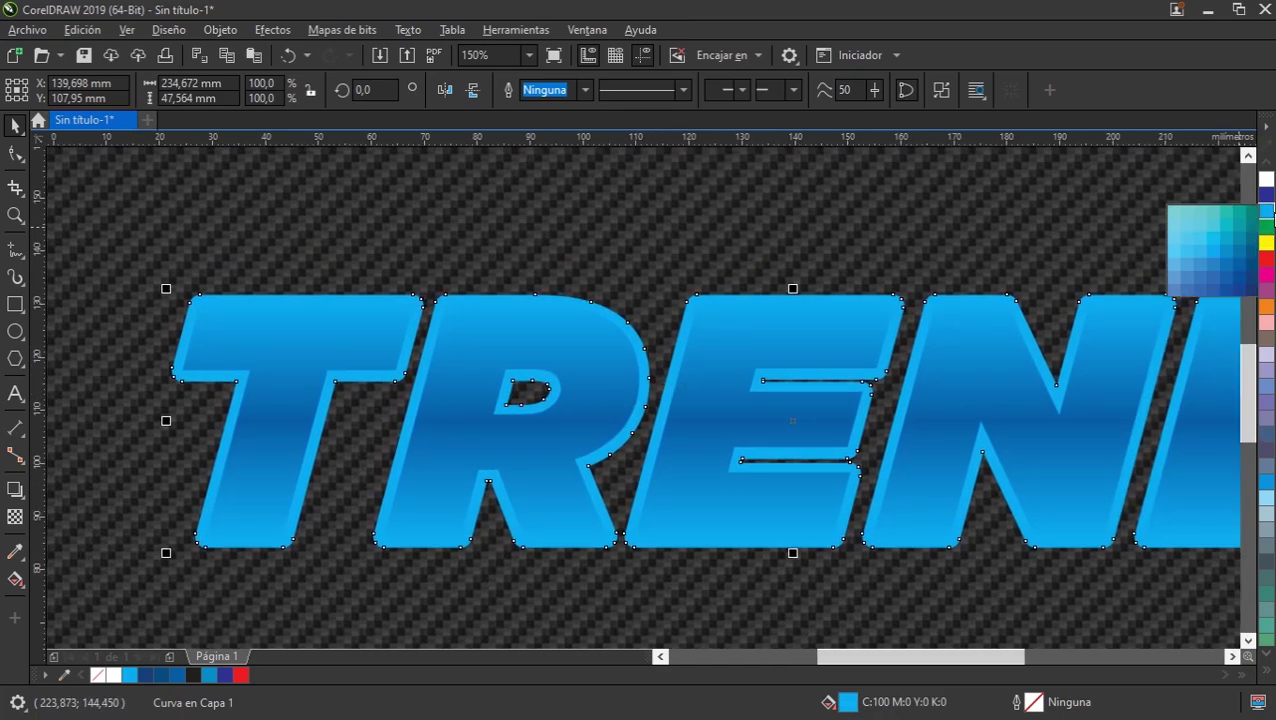
pyautogui.click(1229, 252)
pyautogui.scroll(-2, 598, 396)
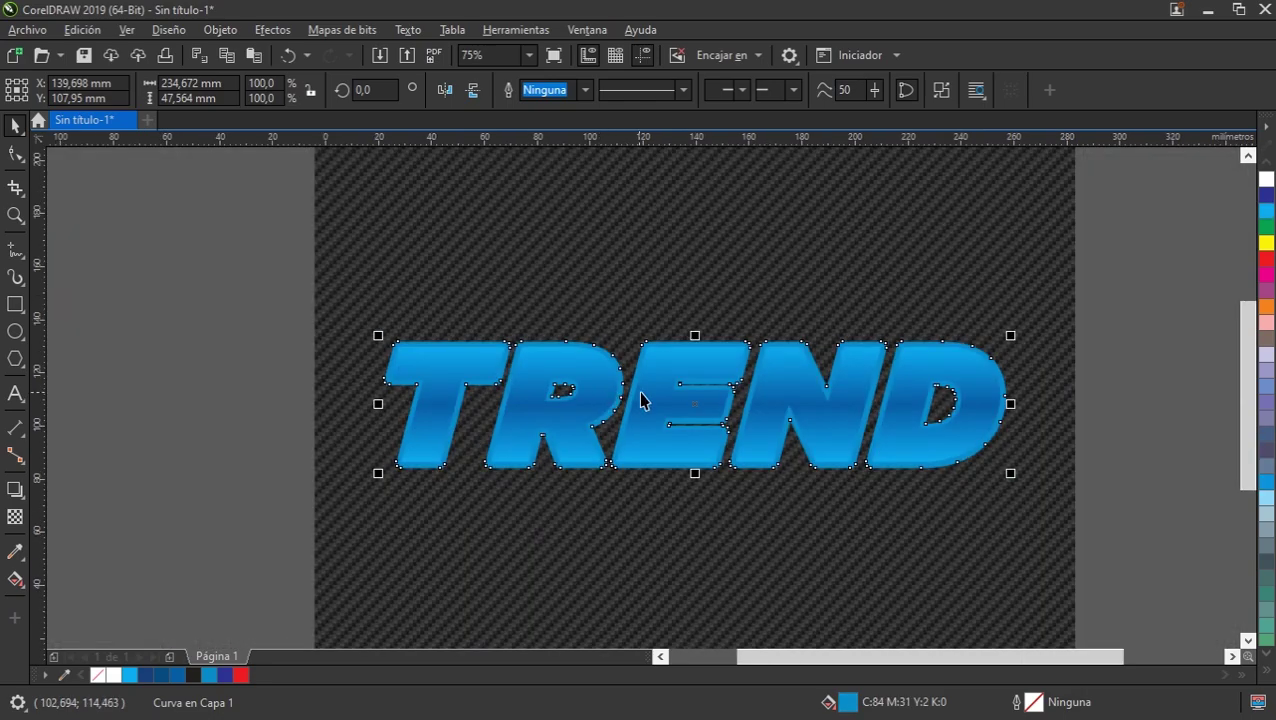
pyautogui.click(278, 374)
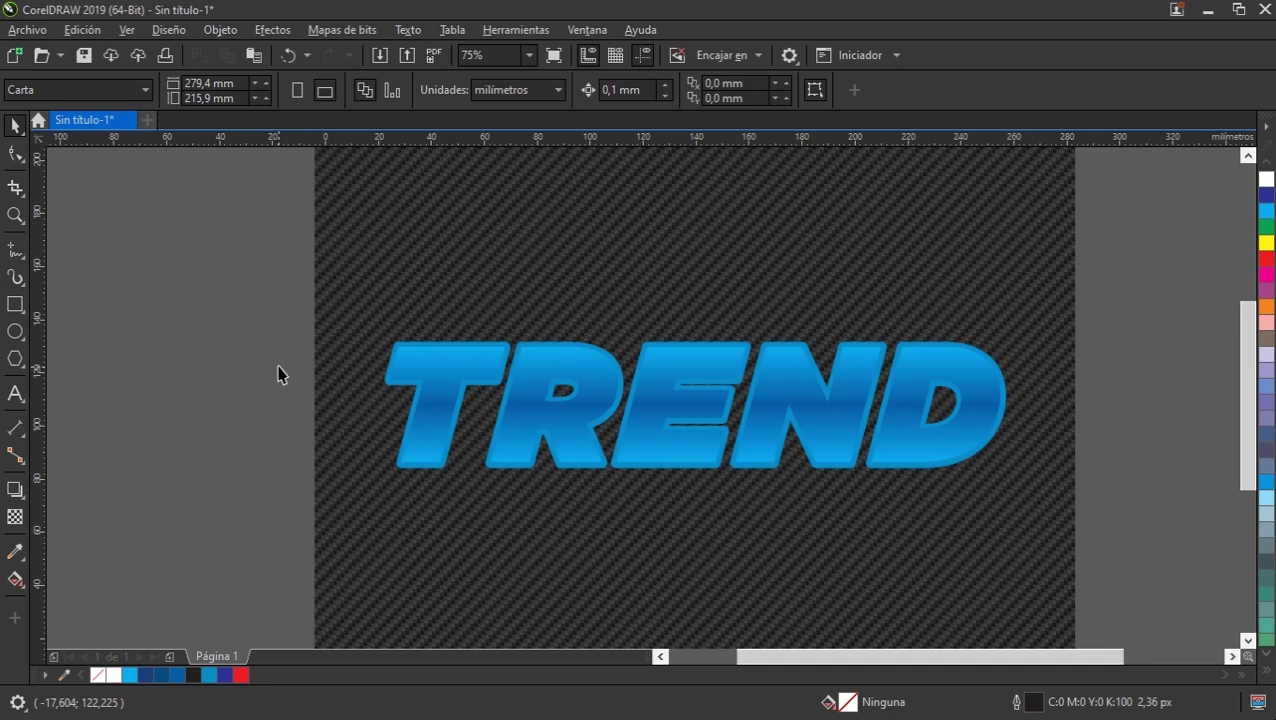
pyautogui.scroll(2, 664, 490)
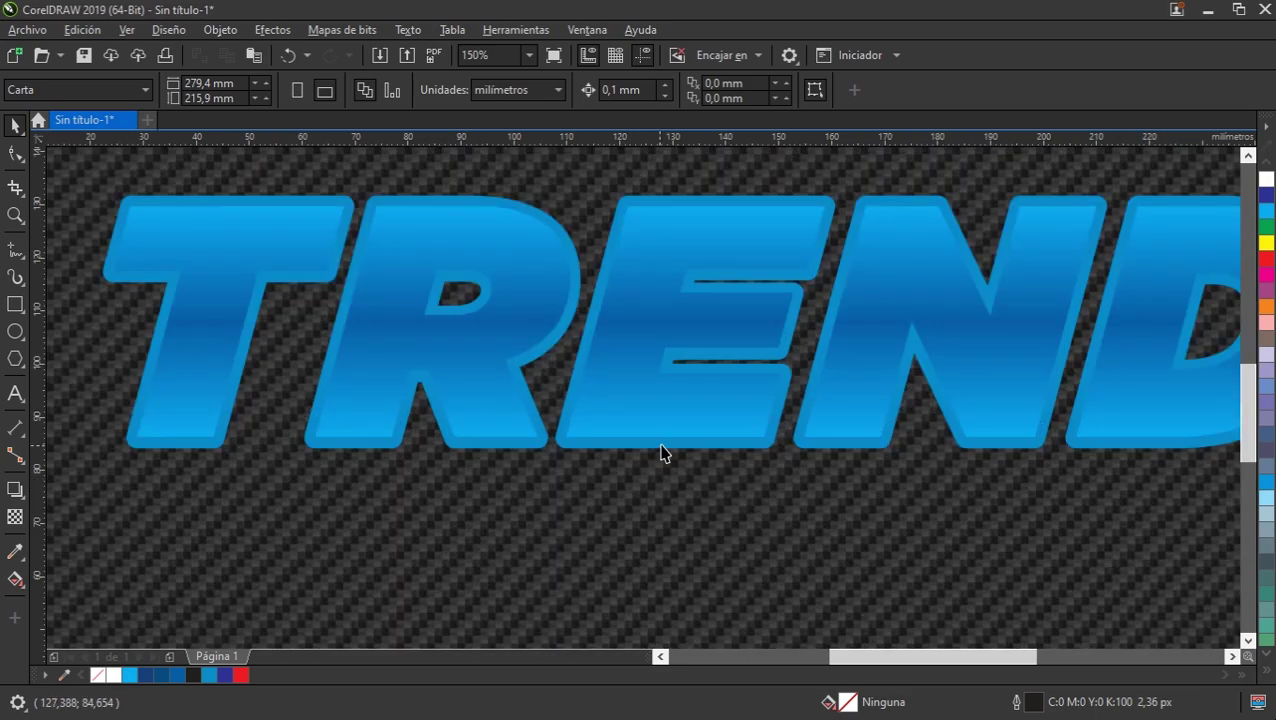
pyautogui.click(660, 453)
pyautogui.click(14, 490)
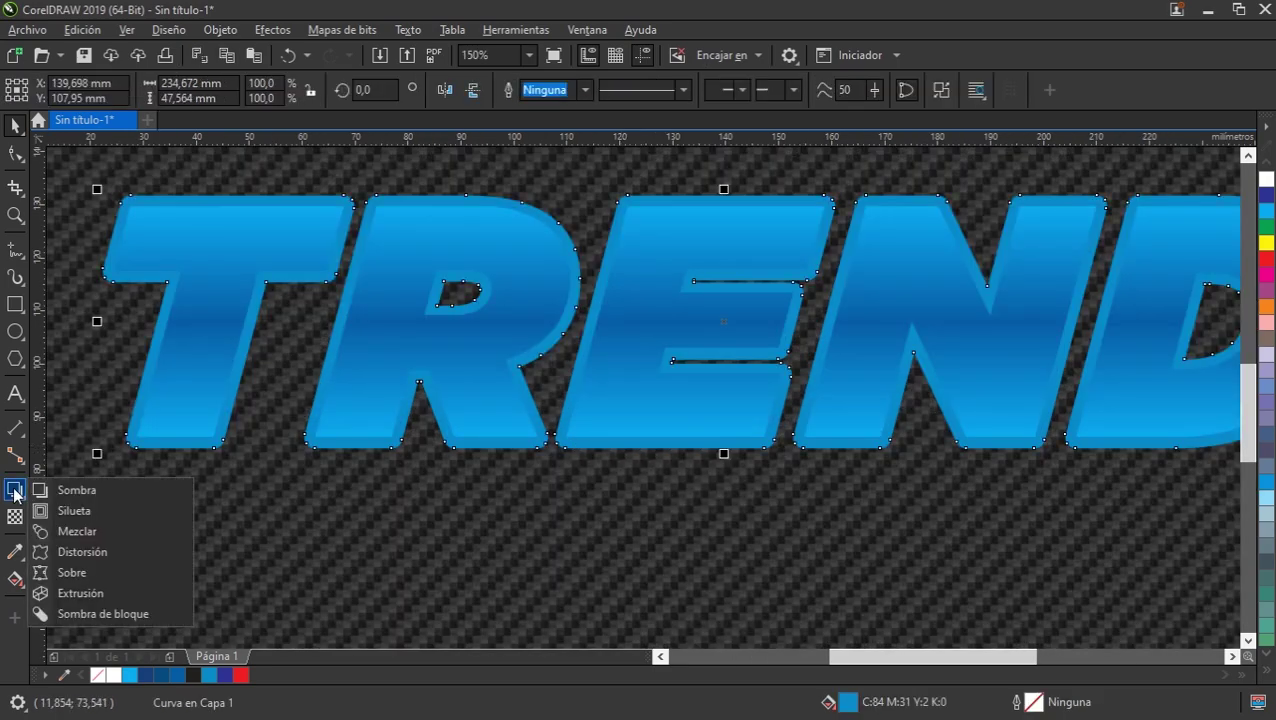
# Add a dark block shadow to TREND that extends down and to the right
pyautogui.click(100, 613)
pyautogui.hscroll(3, 520, 490)
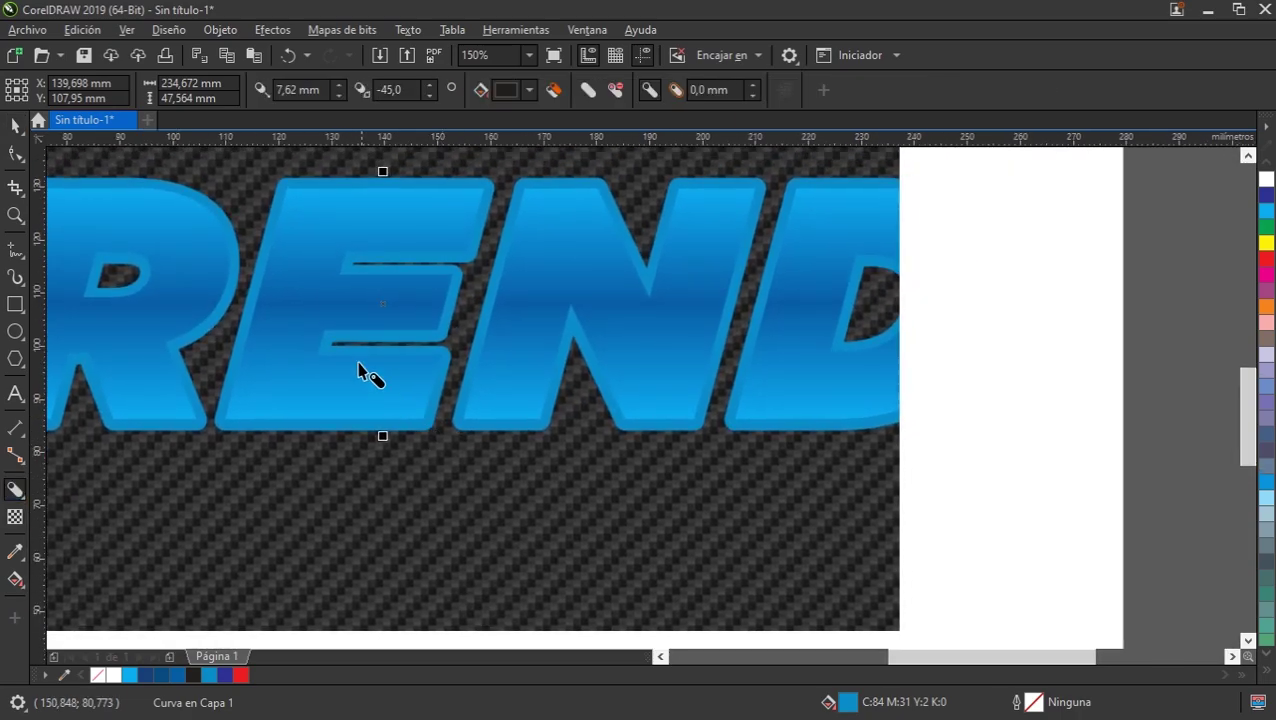
pyautogui.moveTo(382, 303)
pyautogui.mouseDown()
pyautogui.moveTo(405, 390)
pyautogui.moveTo(391, 341)
pyautogui.mouseUp()
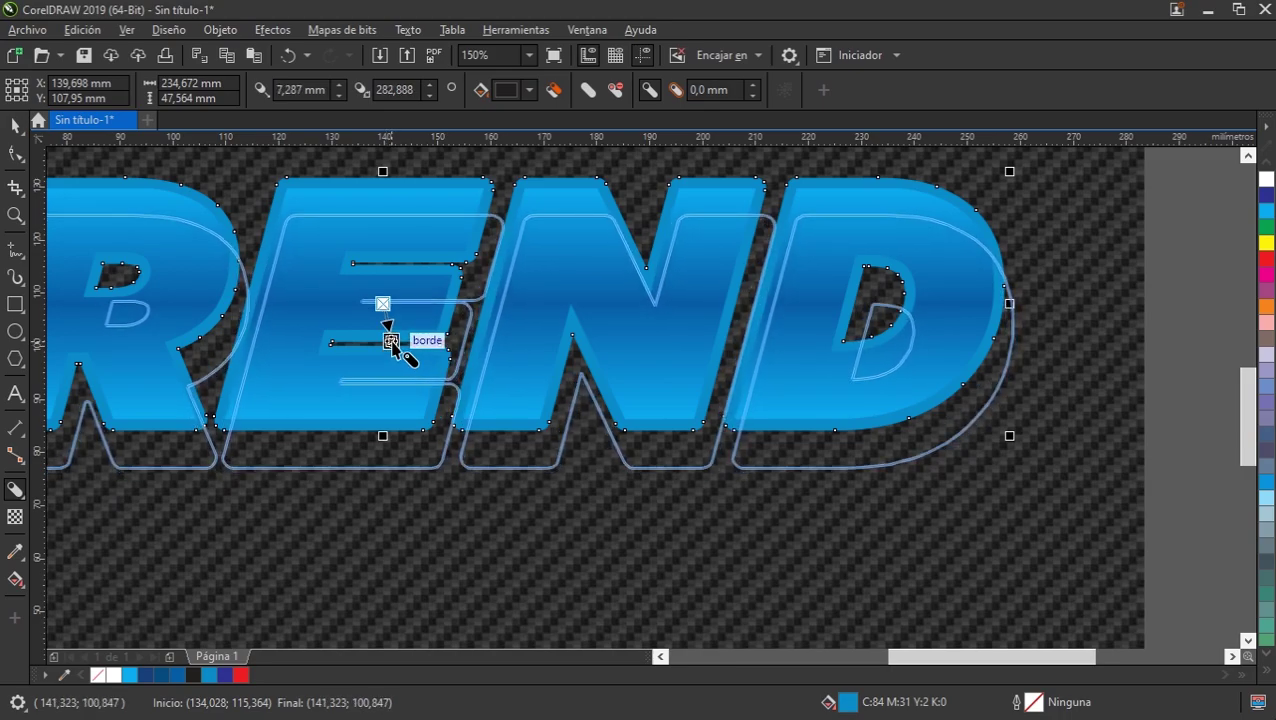
pyautogui.moveTo(447, 464)
pyautogui.mouseDown()
pyautogui.moveTo(507, 487)
pyautogui.moveTo(559, 485)
pyautogui.mouseUp()
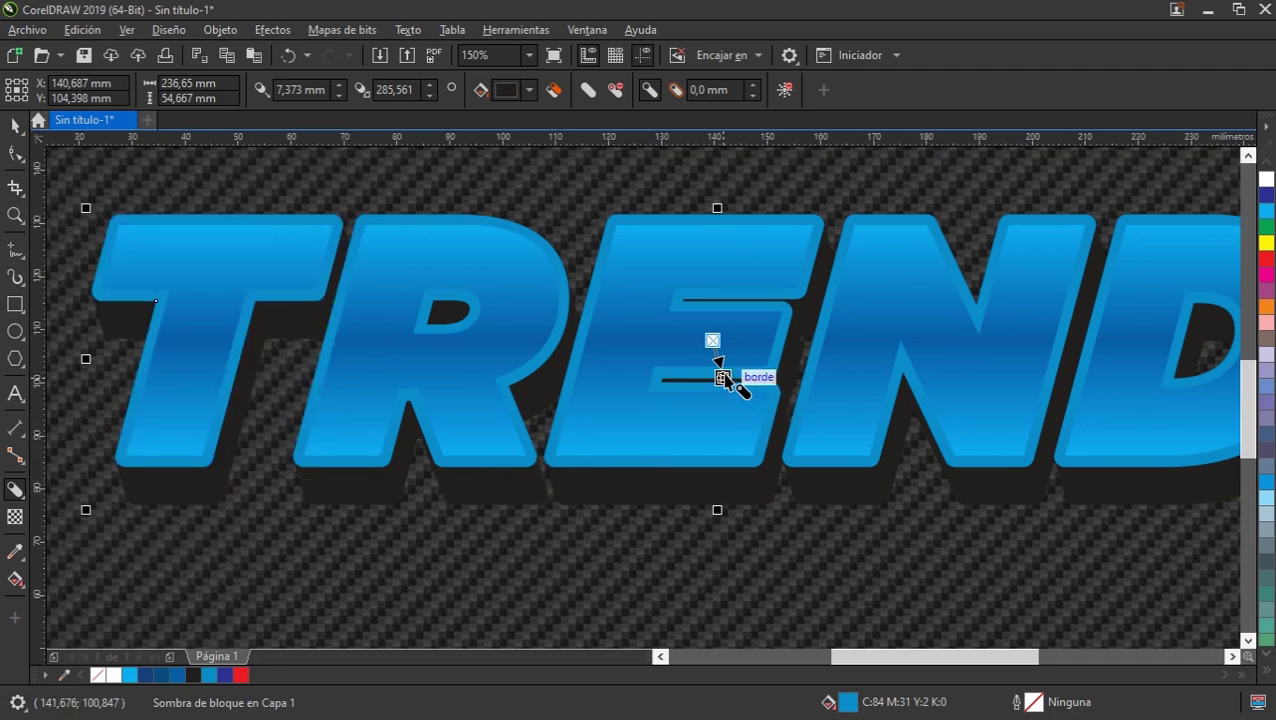
pyautogui.moveTo(722, 378); pyautogui.dragTo(731, 378)
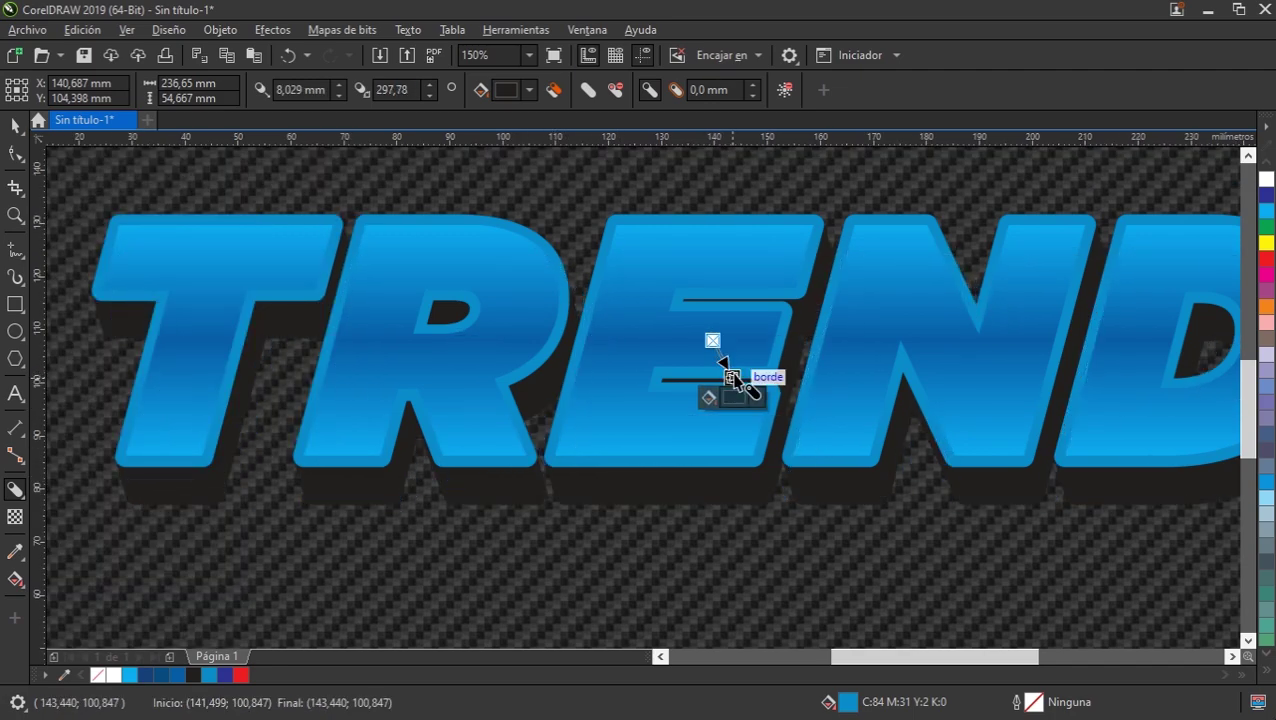
pyautogui.press('space')
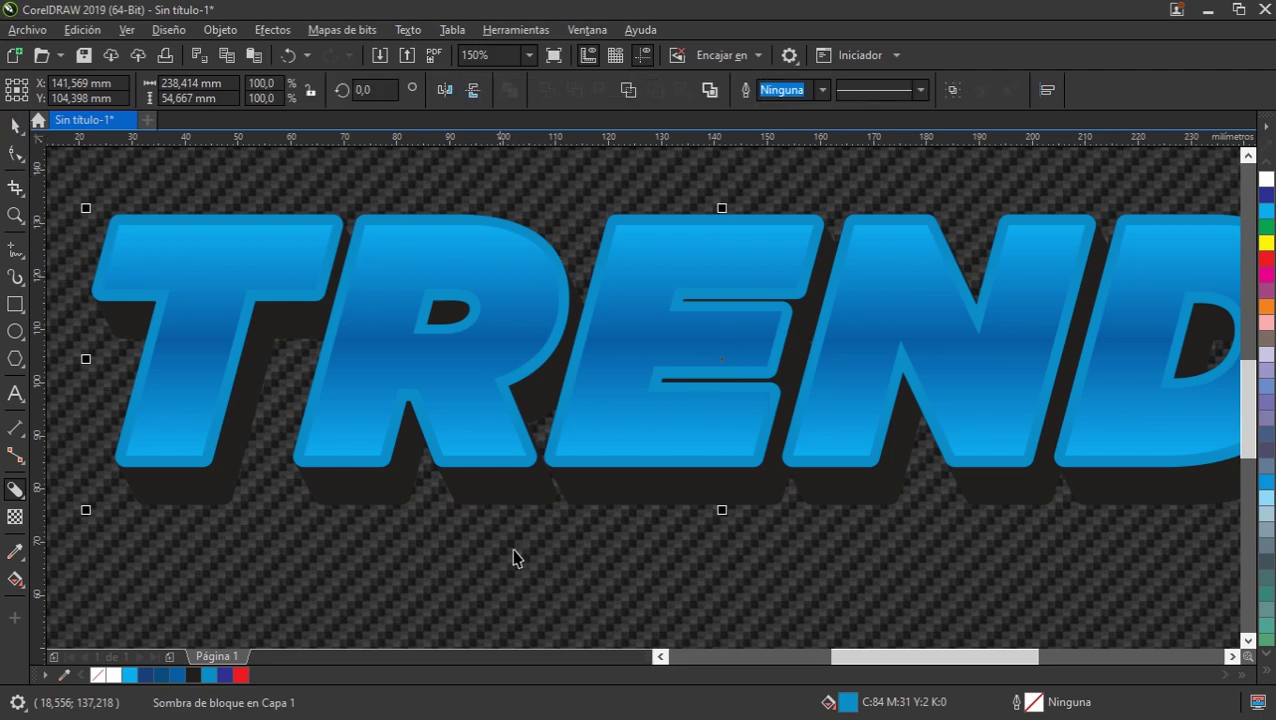
pyautogui.moveTo(514, 490); pyautogui.dragTo(514, 492)
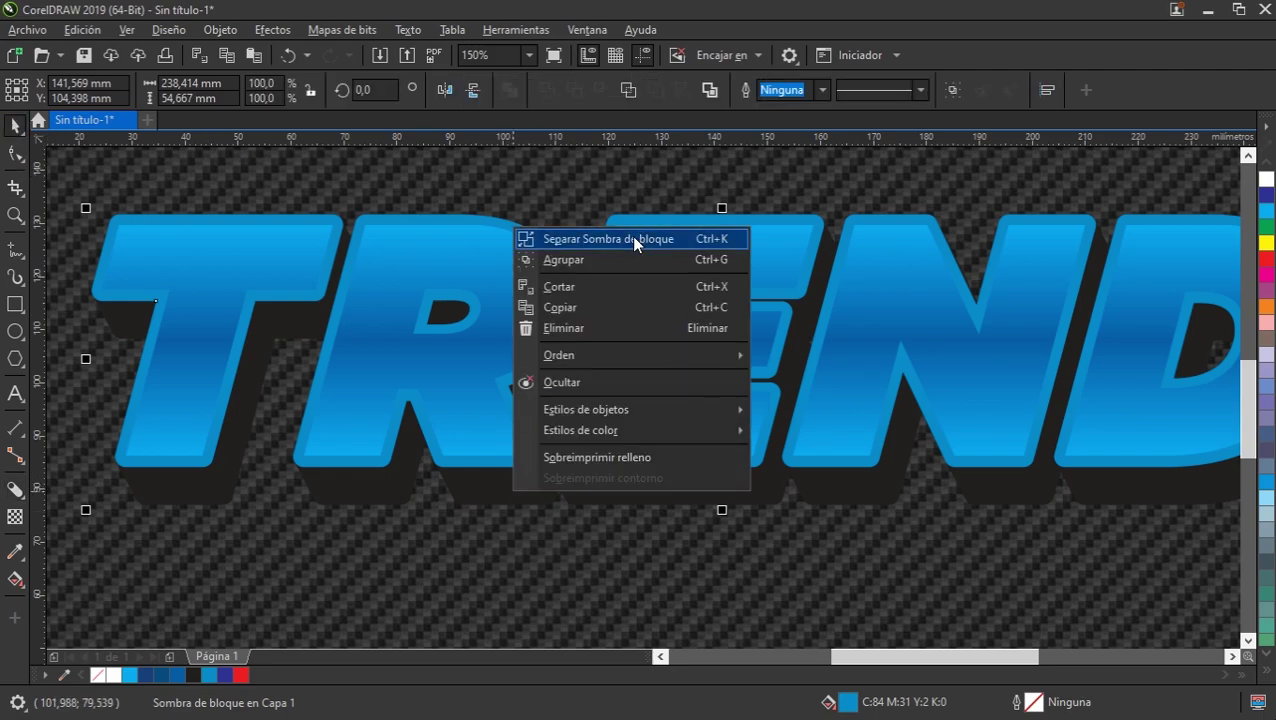
# Separate the block shadow and recolour it blue C:84 M:31 Y:2 K:0 to match the border
pyautogui.click(634, 240)
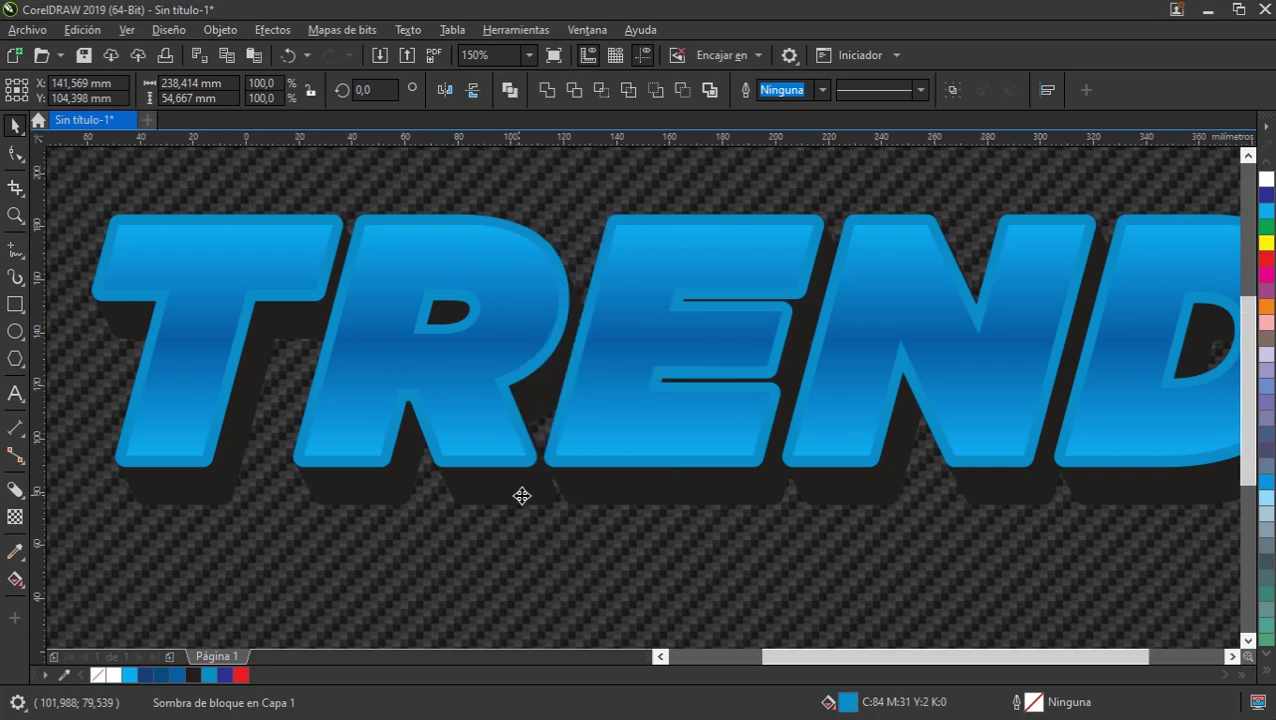
pyautogui.scroll(-2, 521, 495)
pyautogui.click(370, 512)
pyautogui.scroll(2, 370, 490)
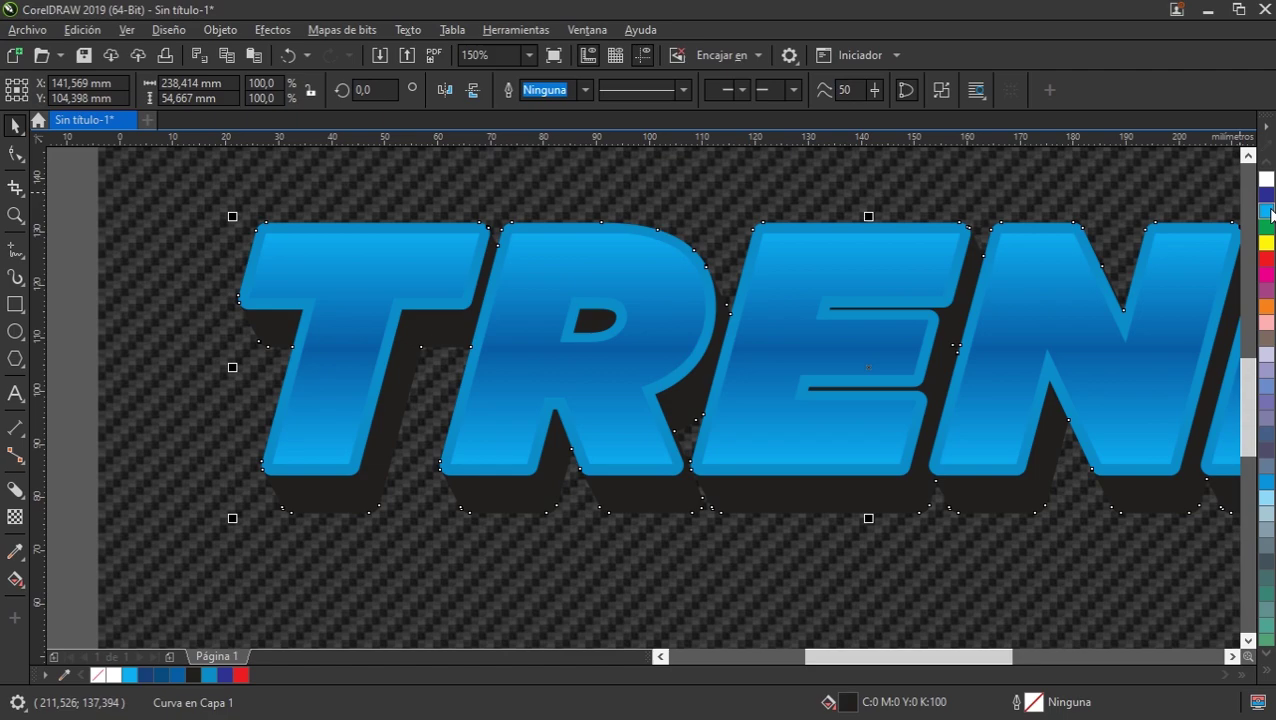
pyautogui.moveTo(1270, 213); pyautogui.dragTo(1237, 246)
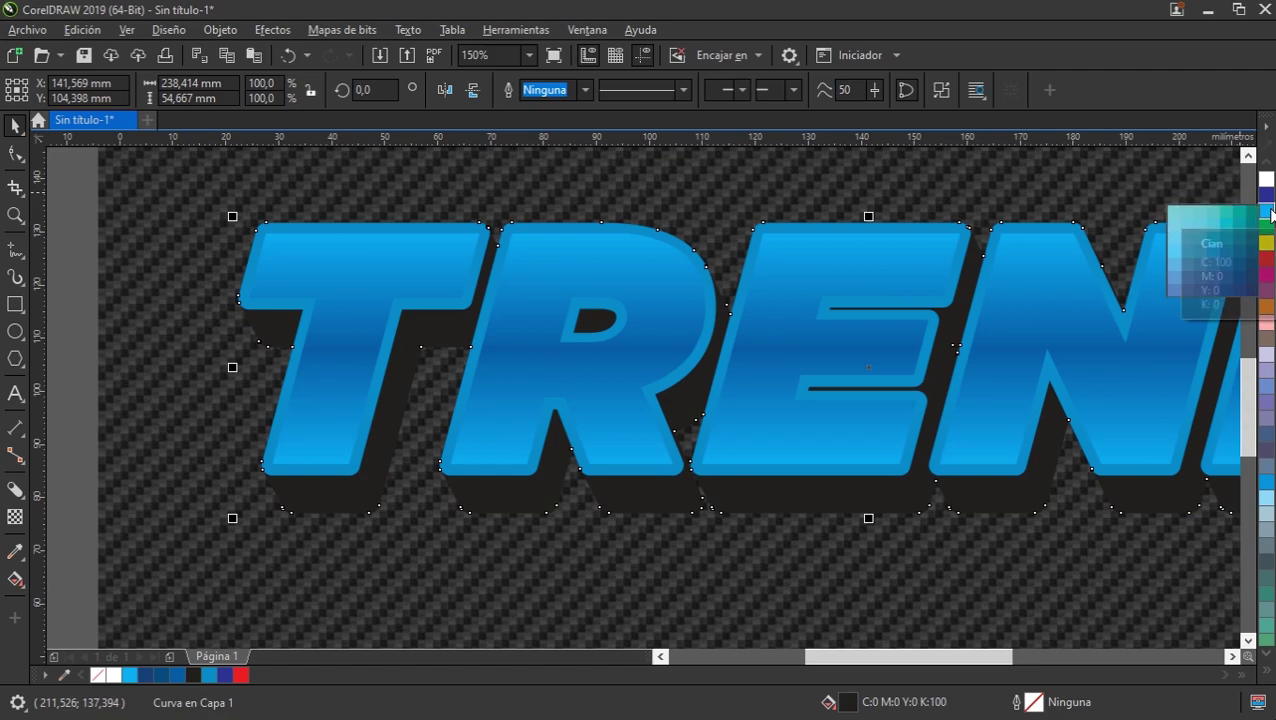
pyautogui.click(1237, 259)
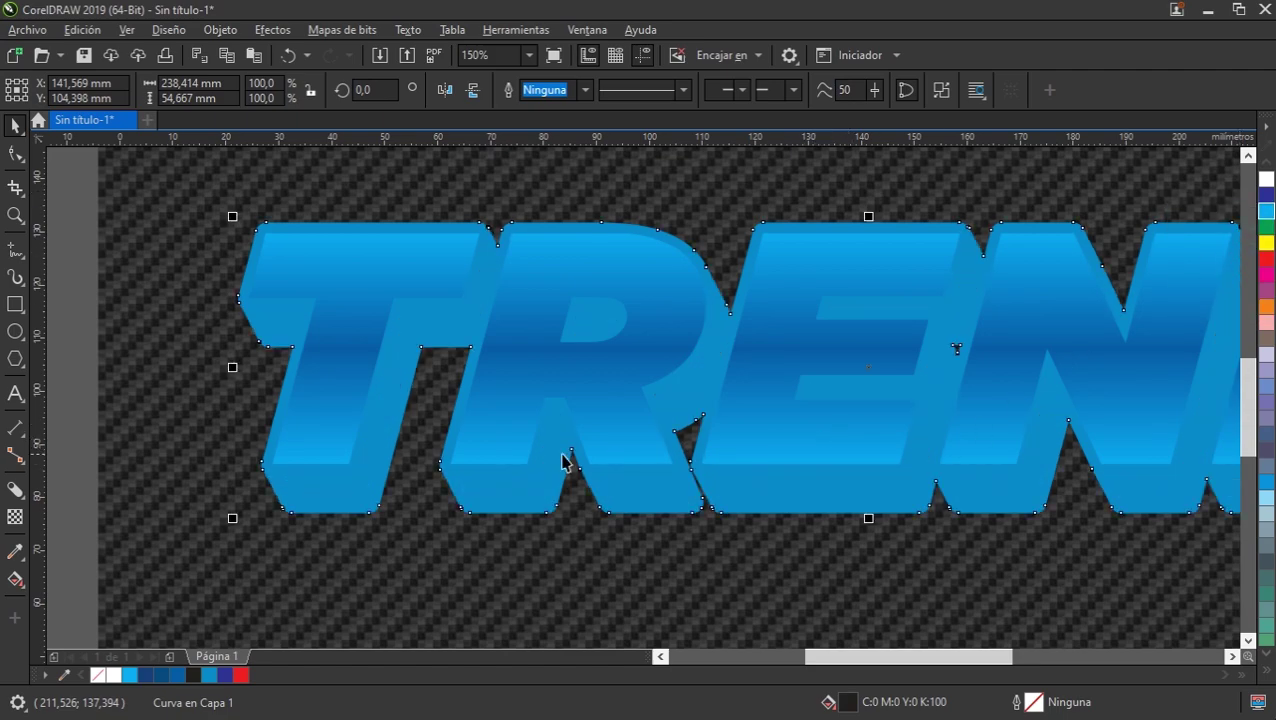
pyautogui.press('Escape')
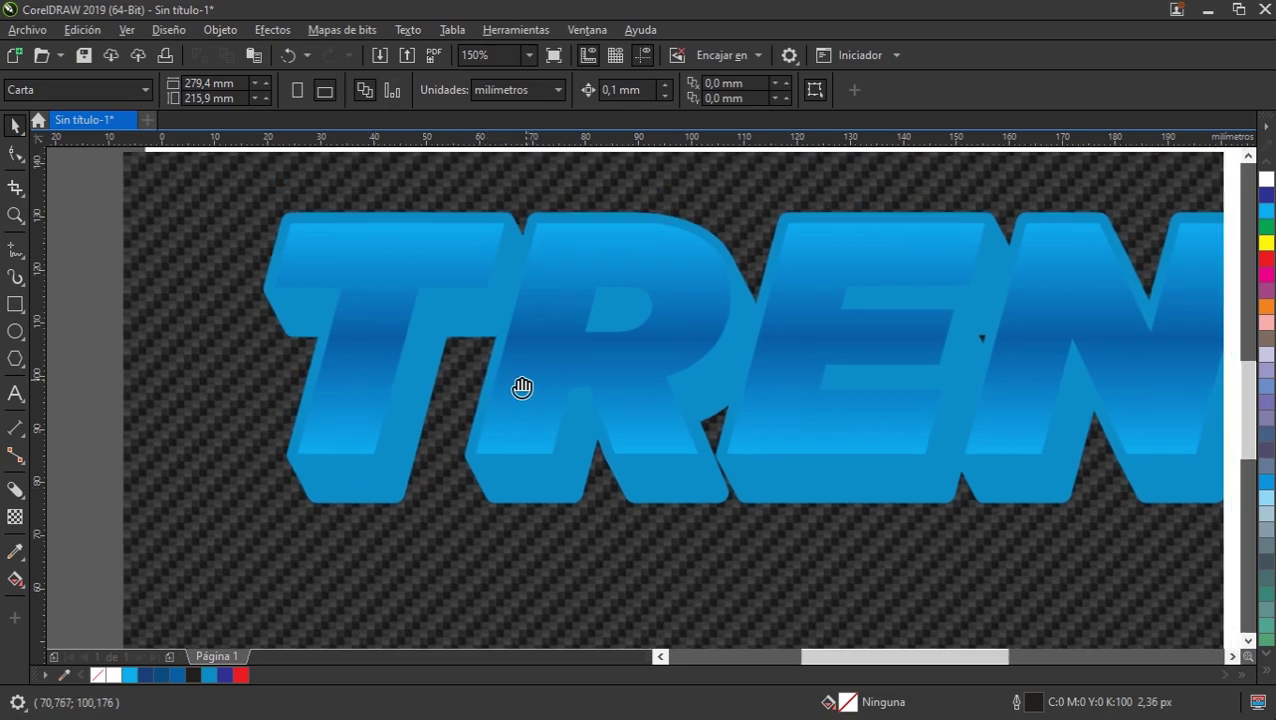
pyautogui.moveTo(521, 387); pyautogui.dragTo(500, 398)
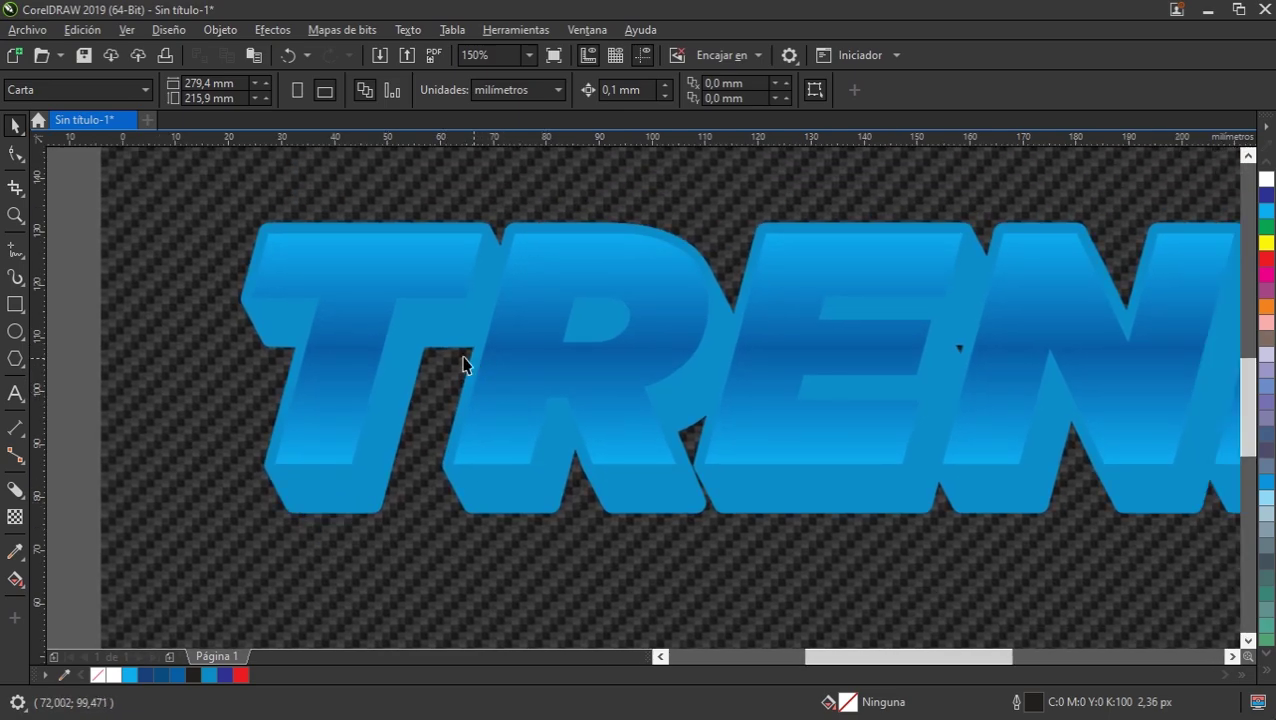
pyautogui.moveTo(601, 411); pyautogui.dragTo(591, 421)
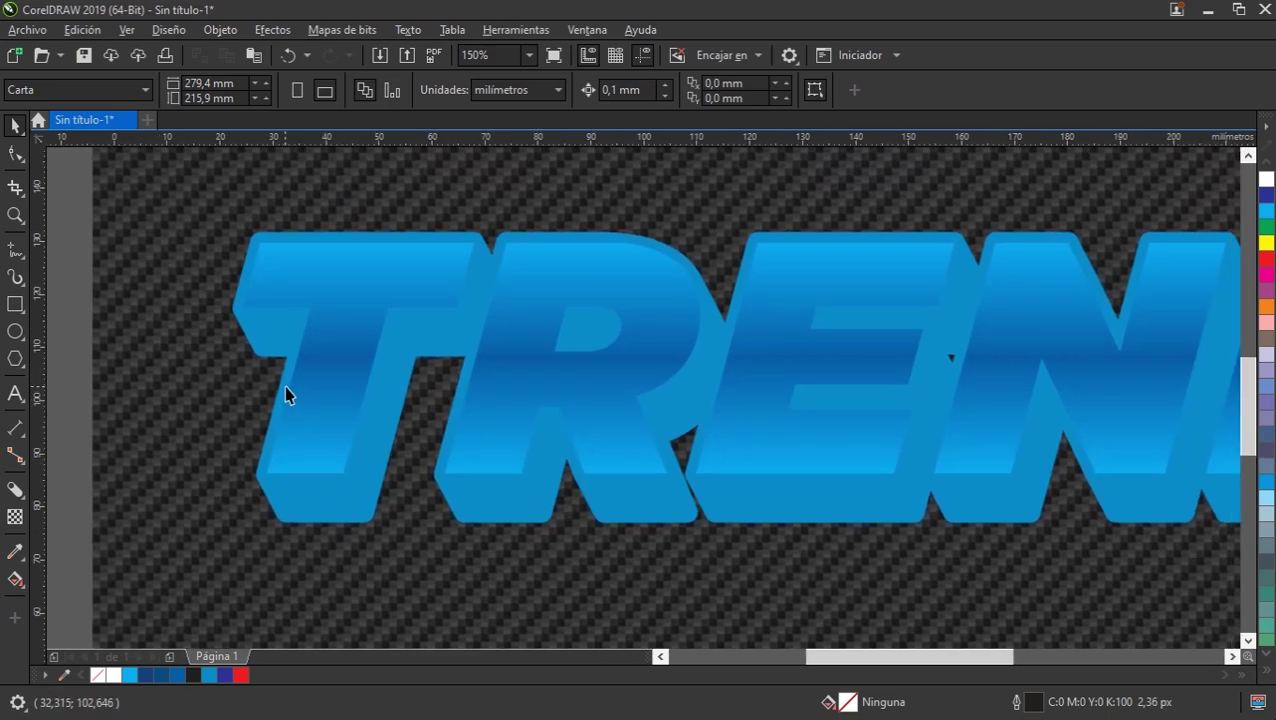
pyautogui.click(280, 393)
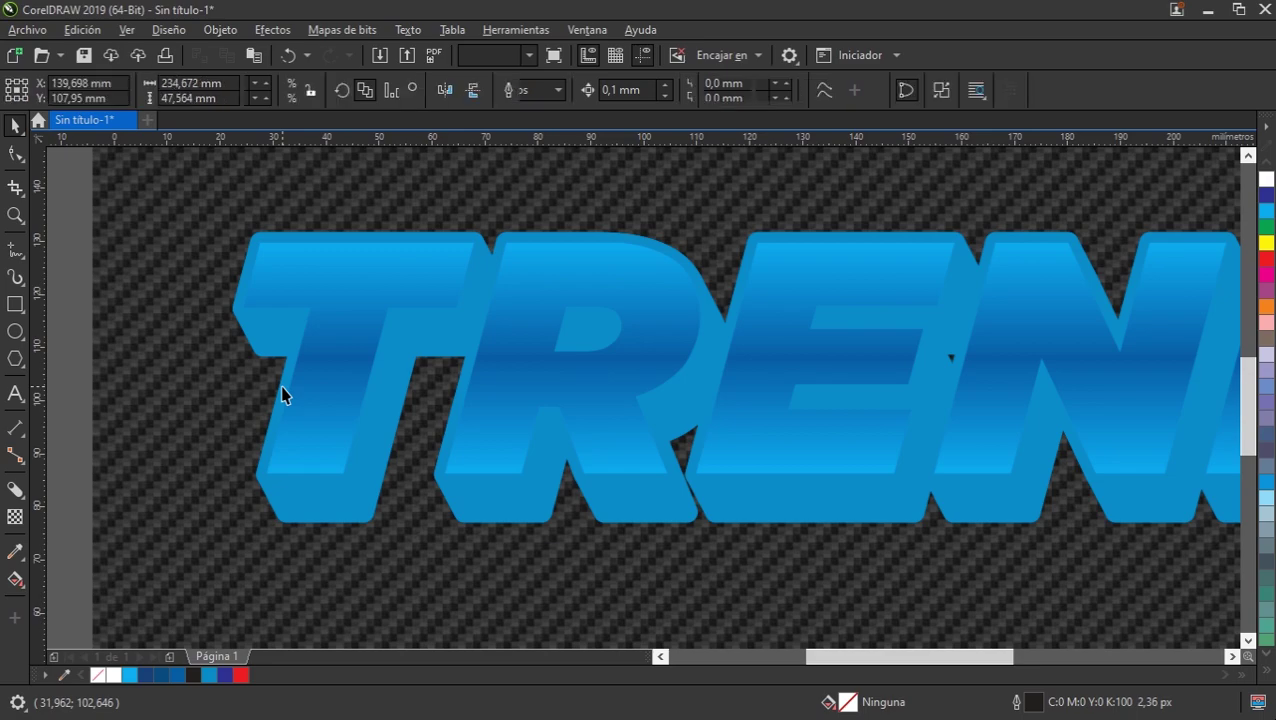
# Add a drop shadow to TREND with opacity 96 and feather 14
pyautogui.click(13, 492)
pyautogui.click(134, 496)
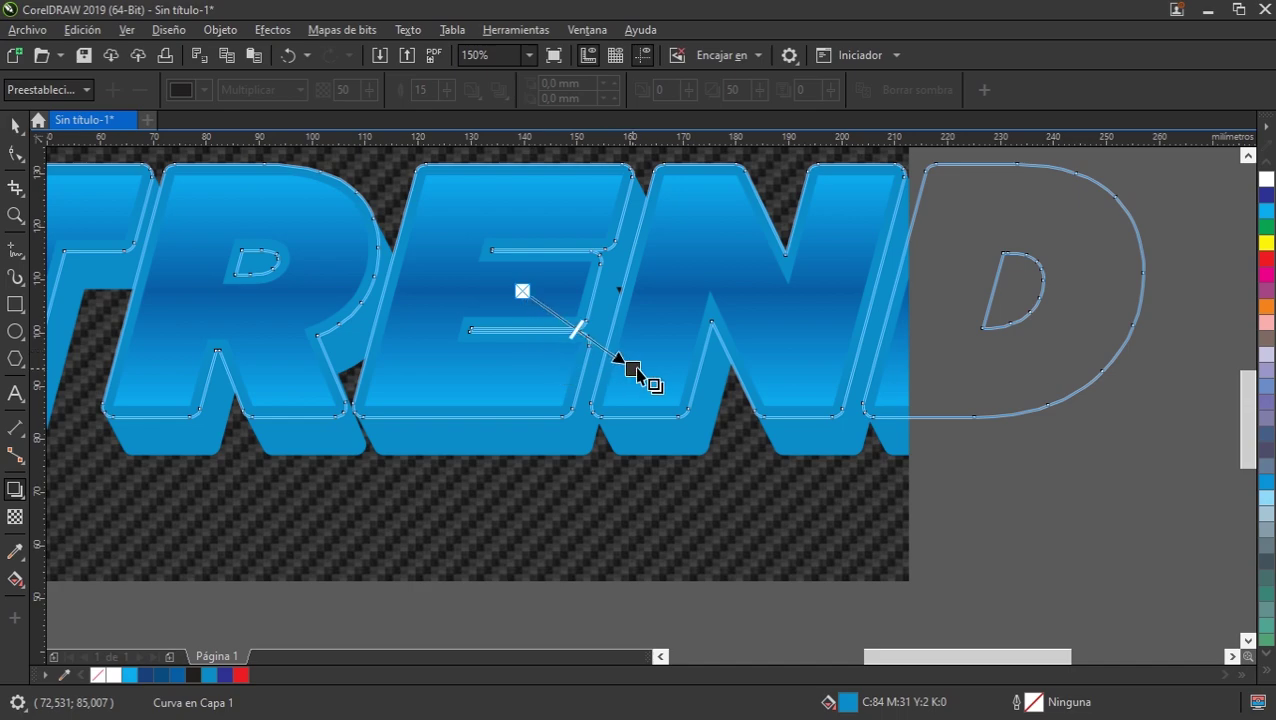
pyautogui.moveTo(487, 305); pyautogui.dragTo(632, 370)
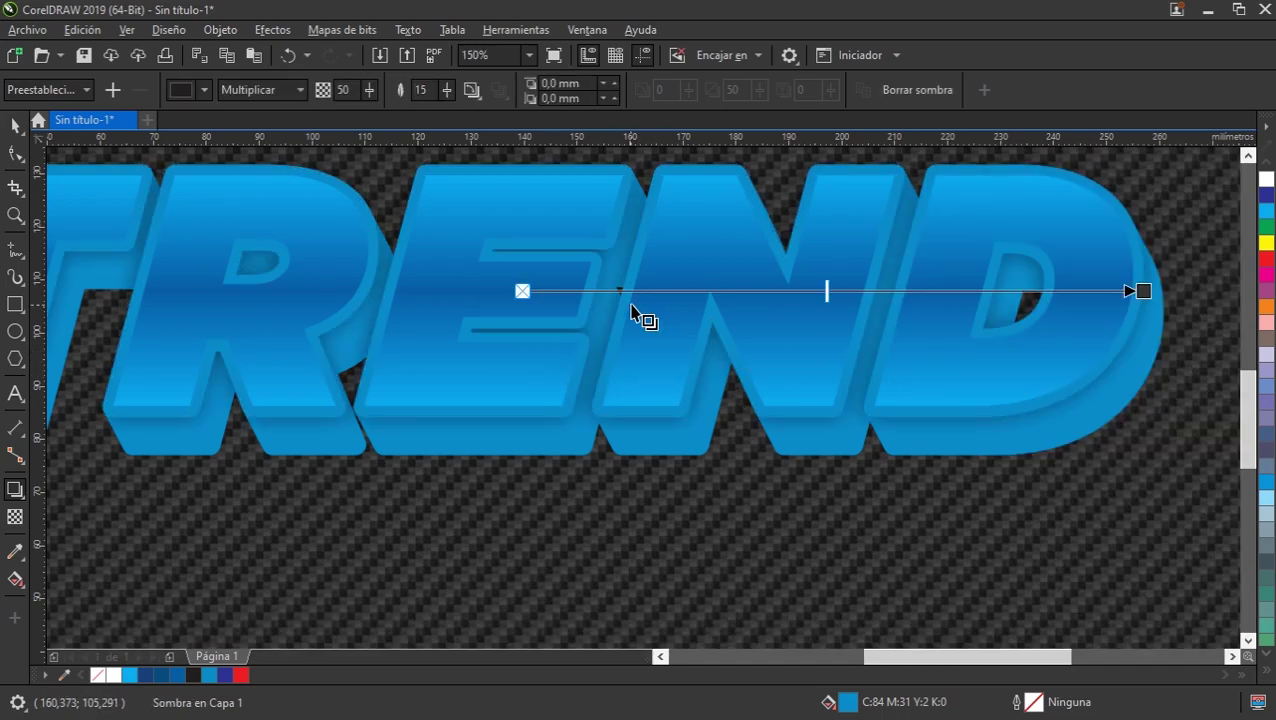
pyautogui.moveTo(827, 291); pyautogui.dragTo(1044, 291)
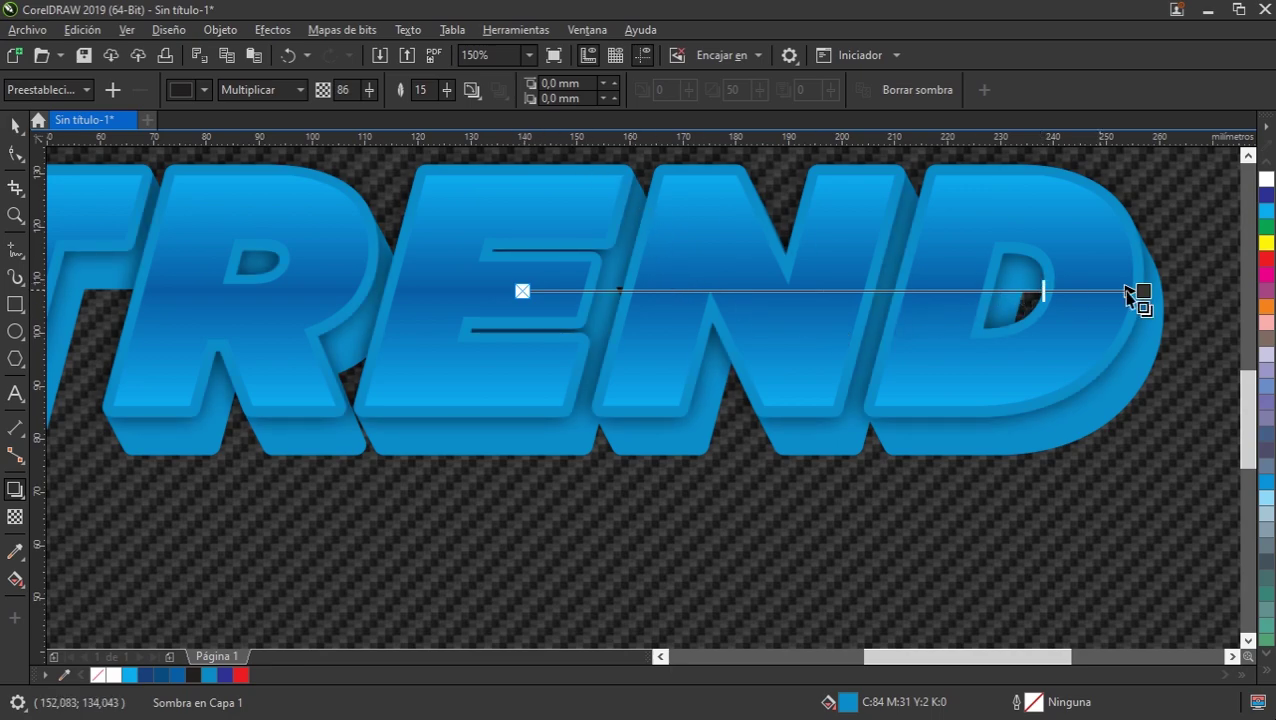
pyautogui.moveTo(454, 91); pyautogui.dragTo(449, 90)
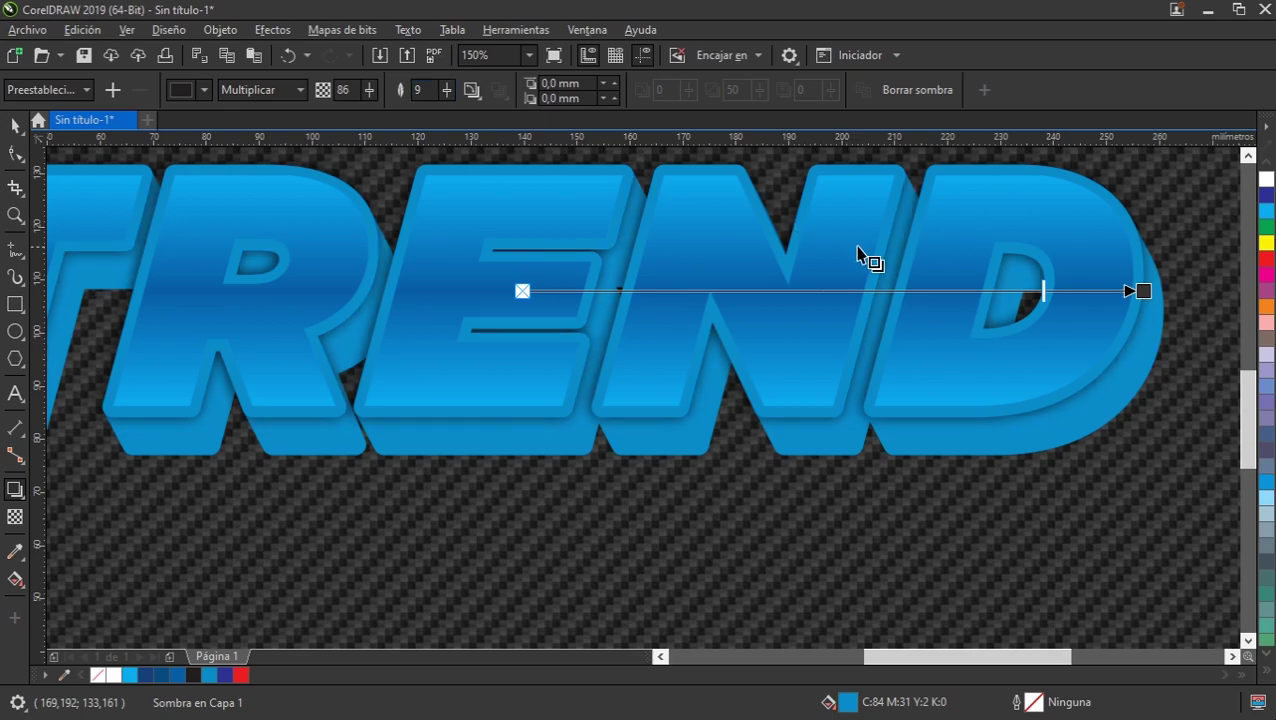
pyautogui.moveTo(1048, 289); pyautogui.dragTo(1107, 291)
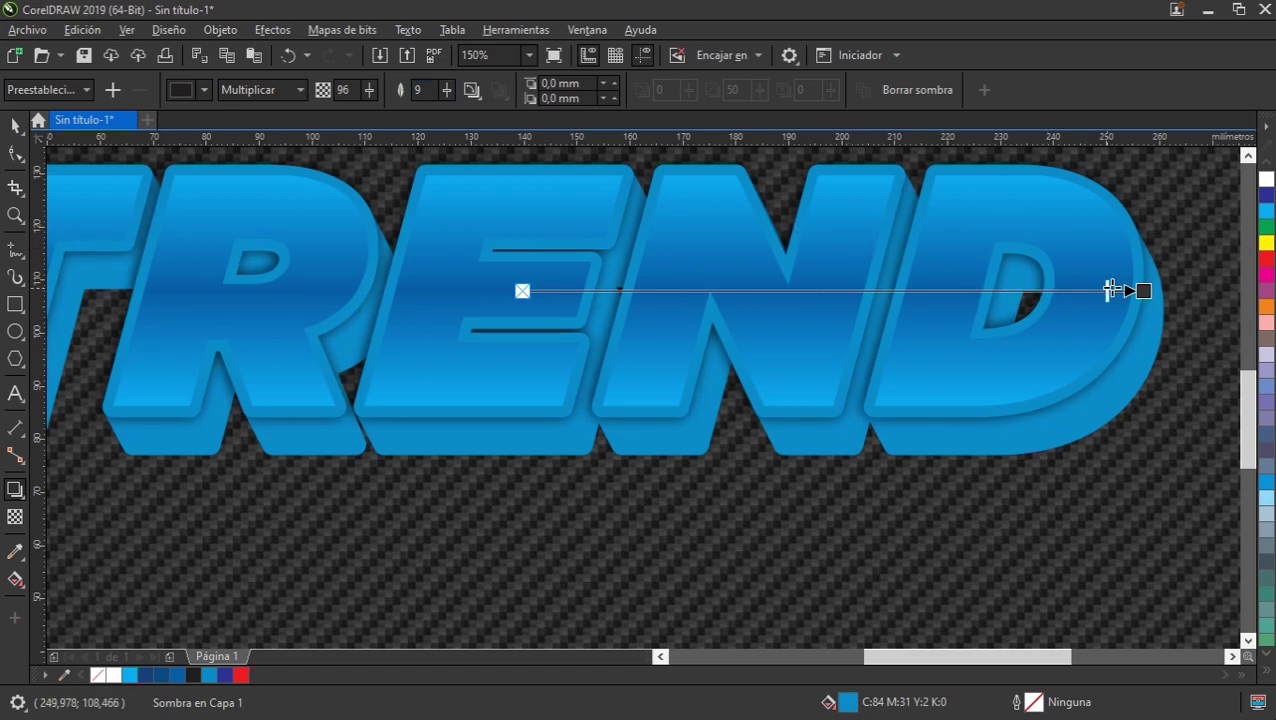
pyautogui.moveTo(449, 95); pyautogui.dragTo(453, 96)
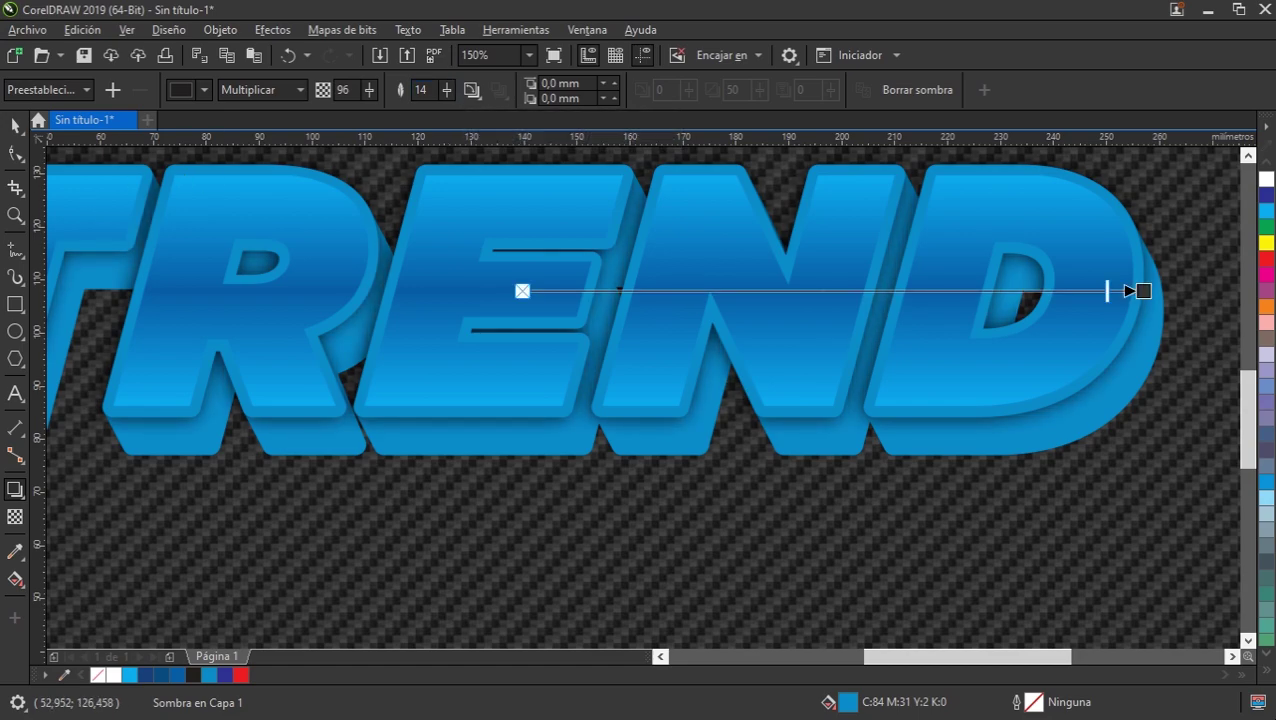
pyautogui.click(18, 126)
# Break the drop shadow off TREND and select the separated shadow rectangle
pyautogui.rightClick(462, 434)
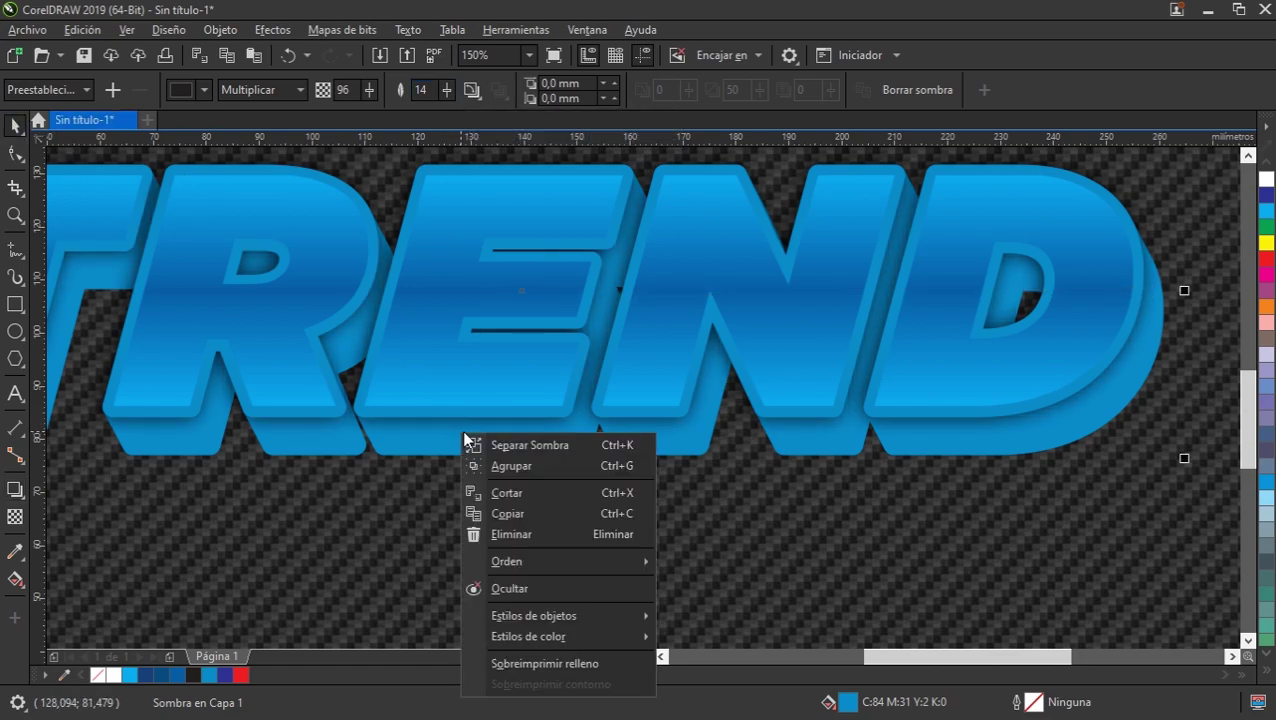
pyautogui.click(530, 446)
pyautogui.scroll(-2, 533, 430)
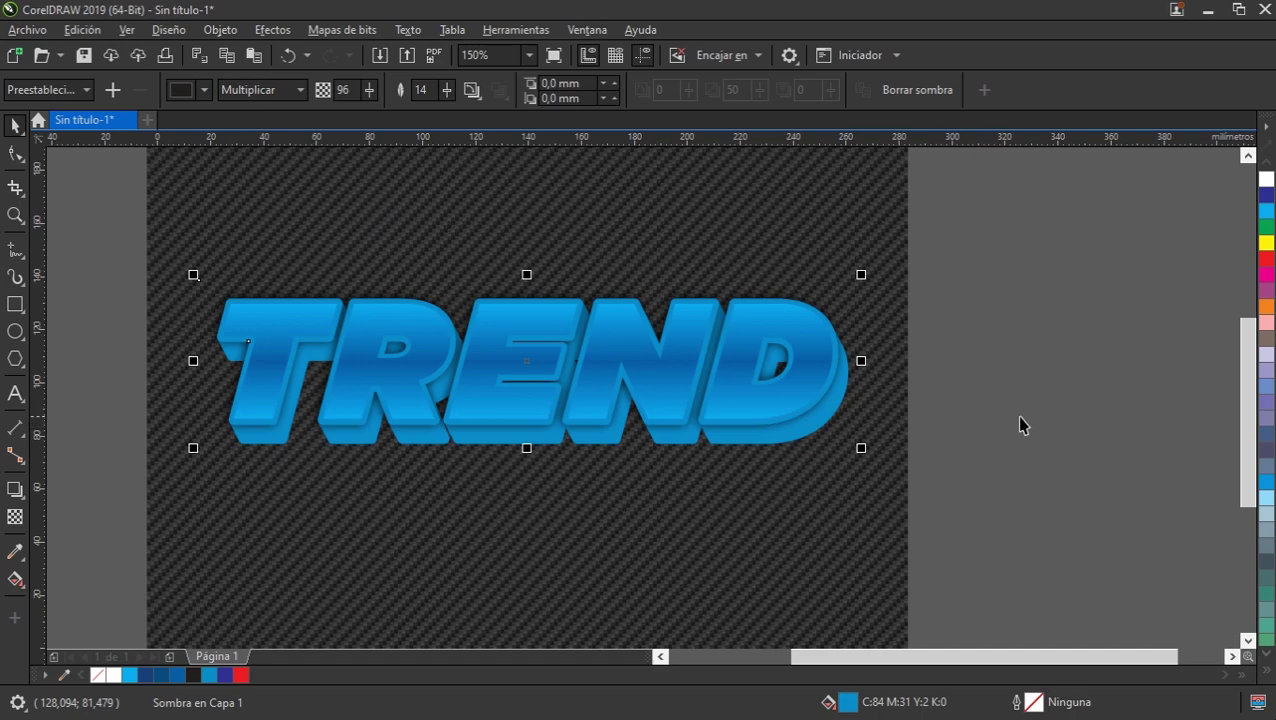
pyautogui.click(732, 441)
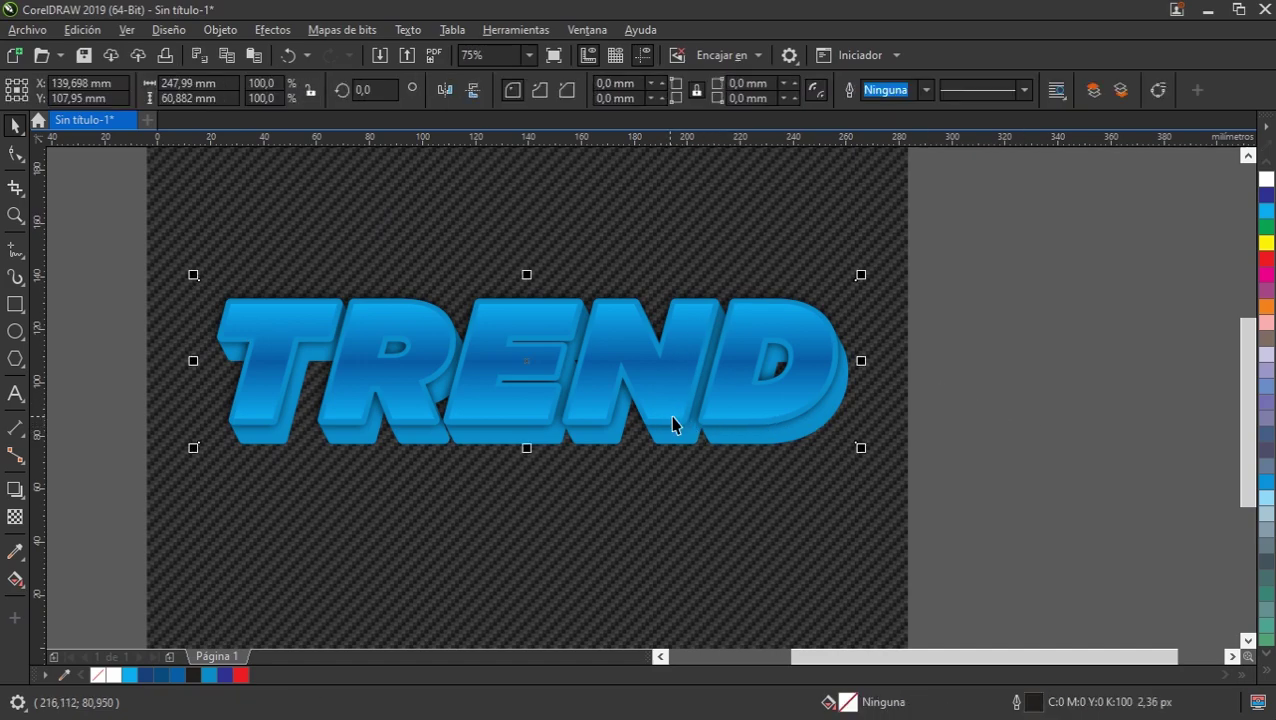
pyautogui.scroll(1, 496, 427)
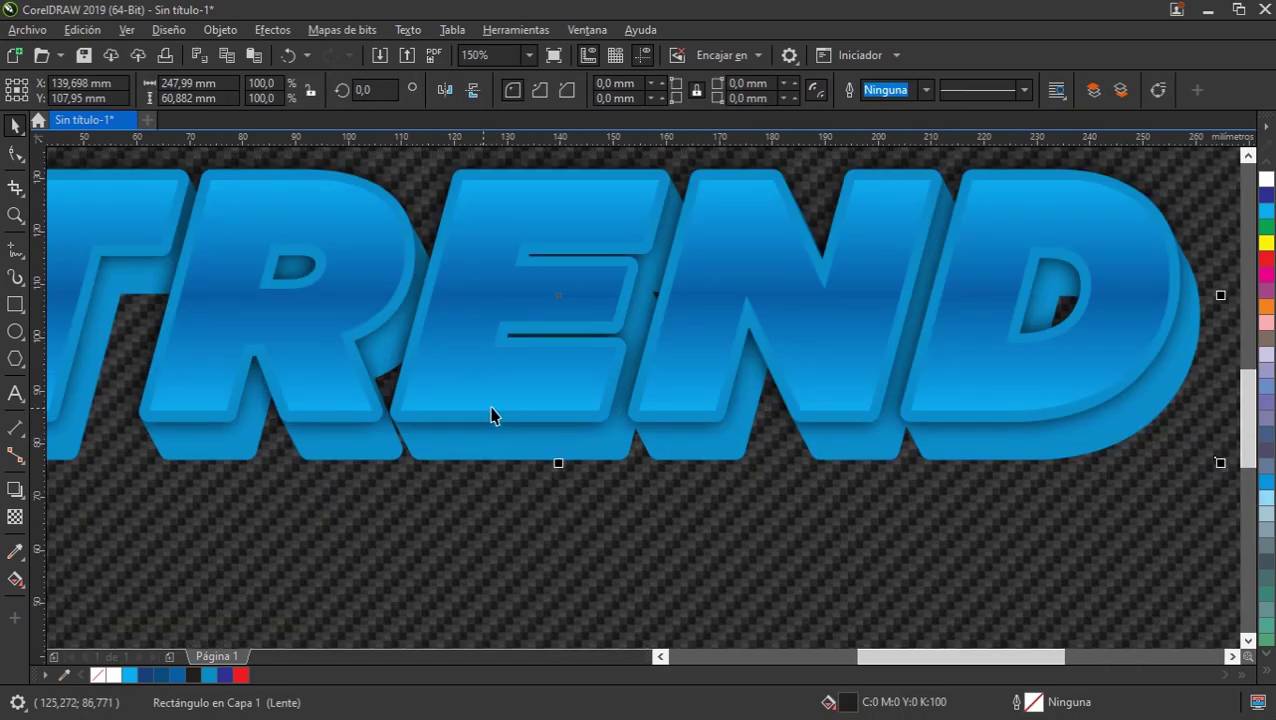
pyautogui.scroll(1, 492, 416)
pyautogui.moveTo(509, 413); pyautogui.dragTo(551, 417)
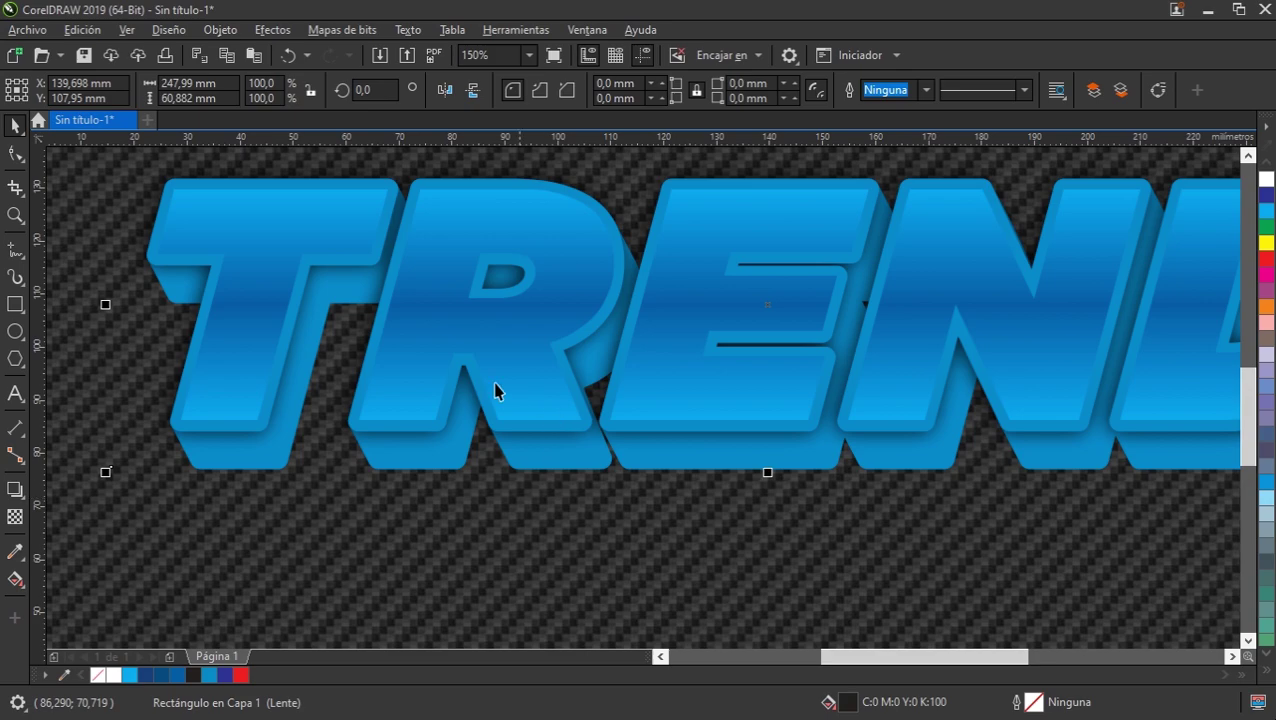
# Send the separated shadow to the back of the page
pyautogui.rightClick(542, 456)
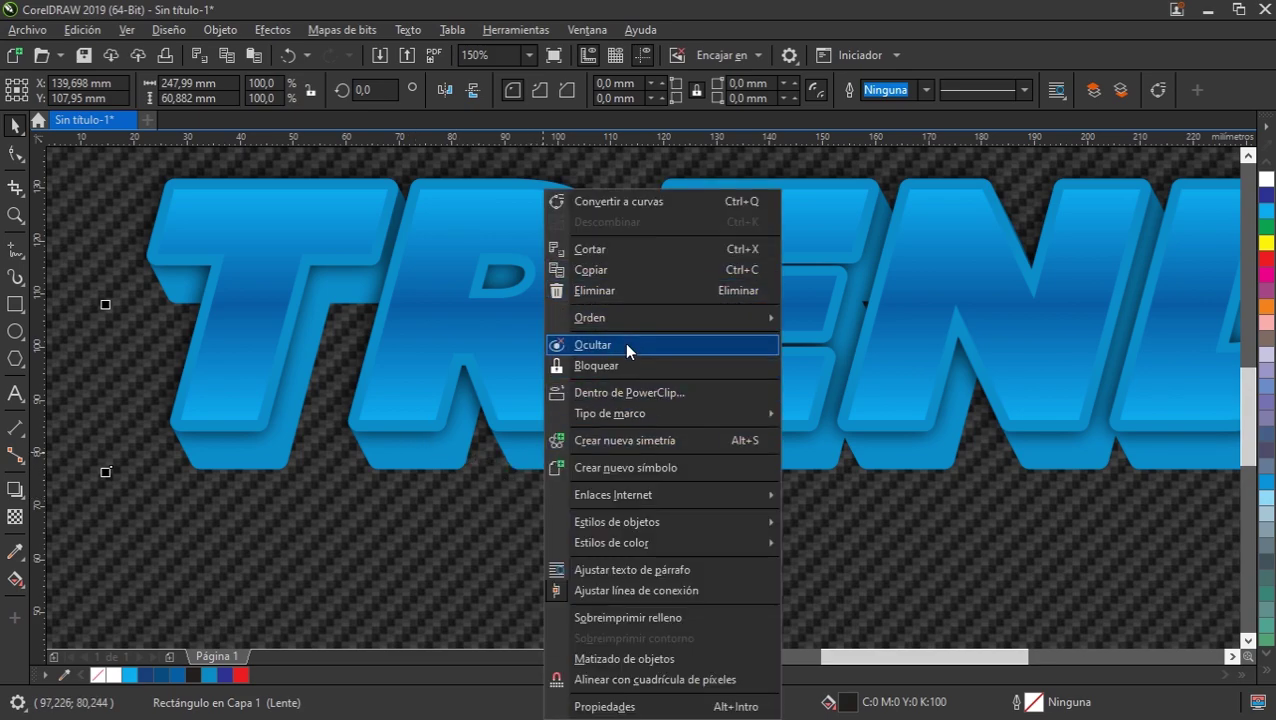
pyautogui.moveTo(660, 317)
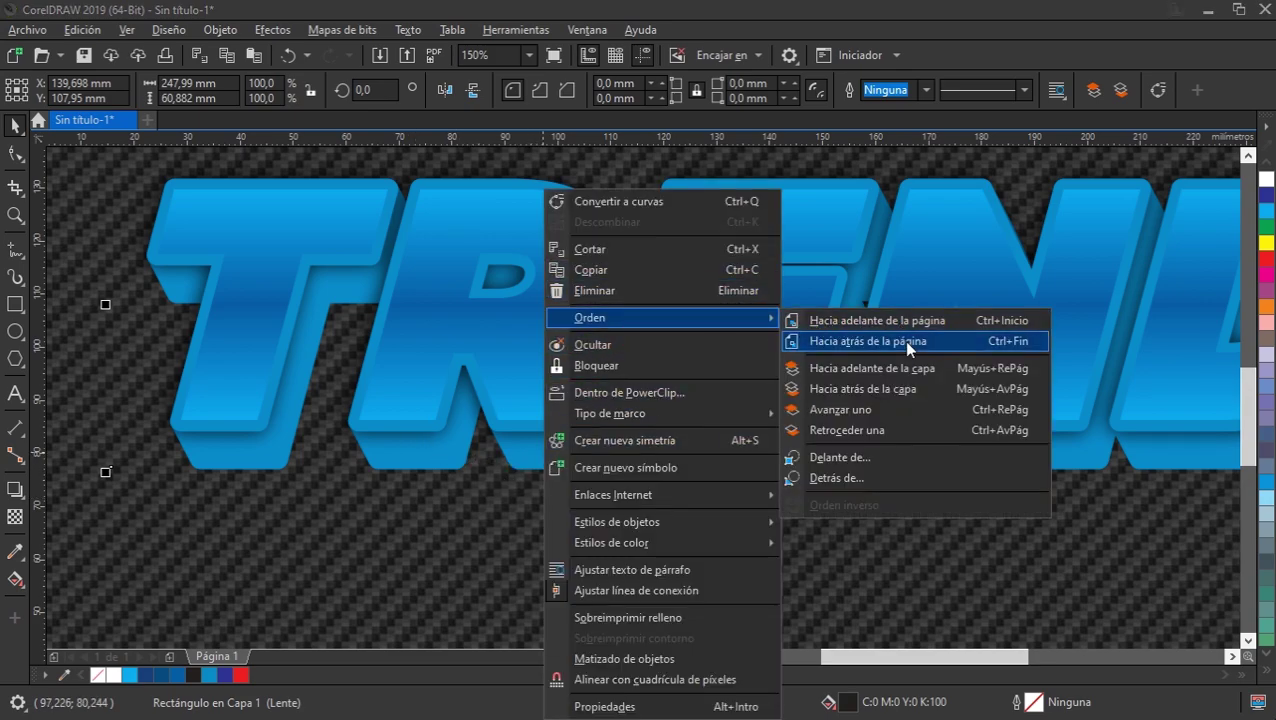
pyautogui.click(908, 345)
pyautogui.scroll(-2, 510, 425)
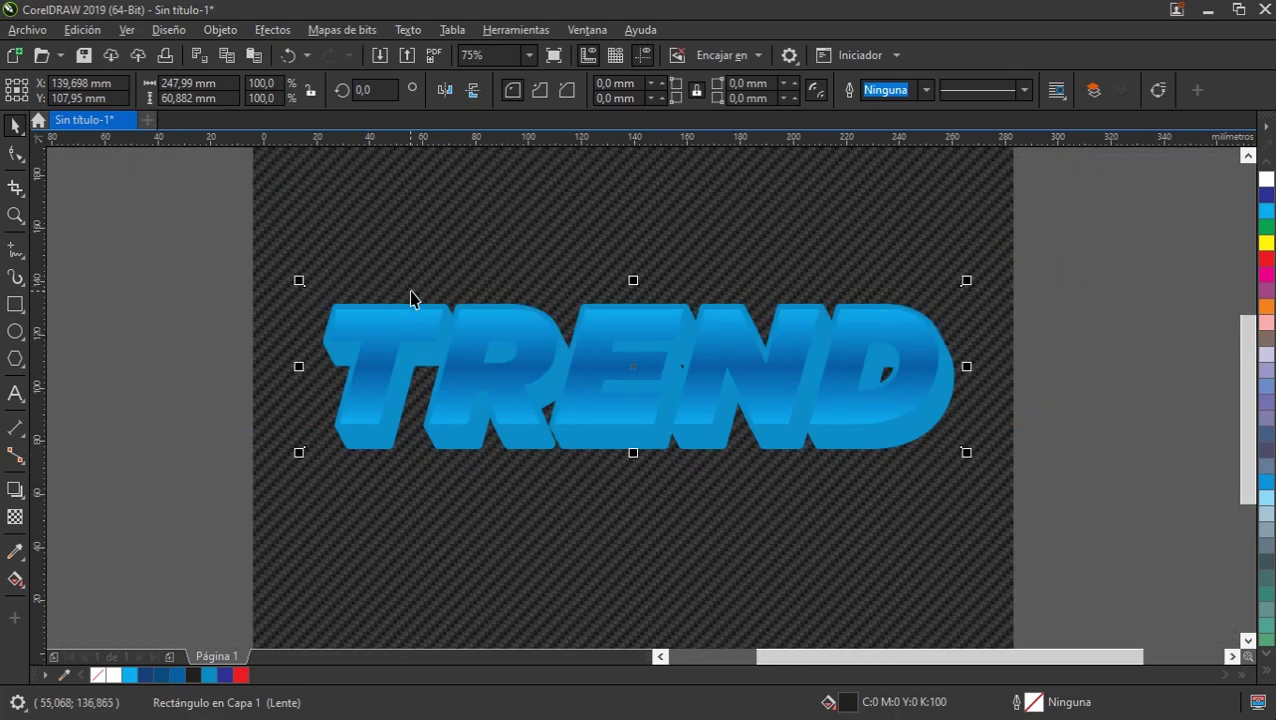
# PowerClip the shadow inside the carbon-fibre background frame
pyautogui.click(213, 33)
pyautogui.moveTo(302, 97)
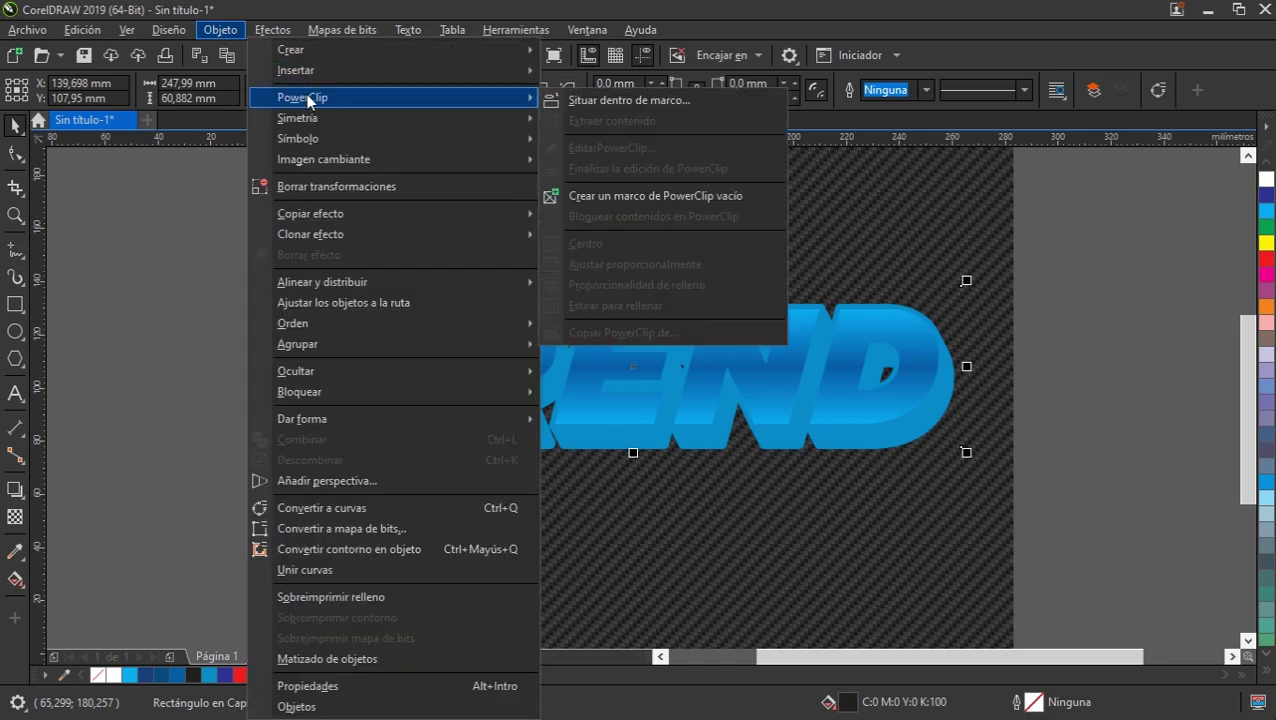
pyautogui.click(614, 101)
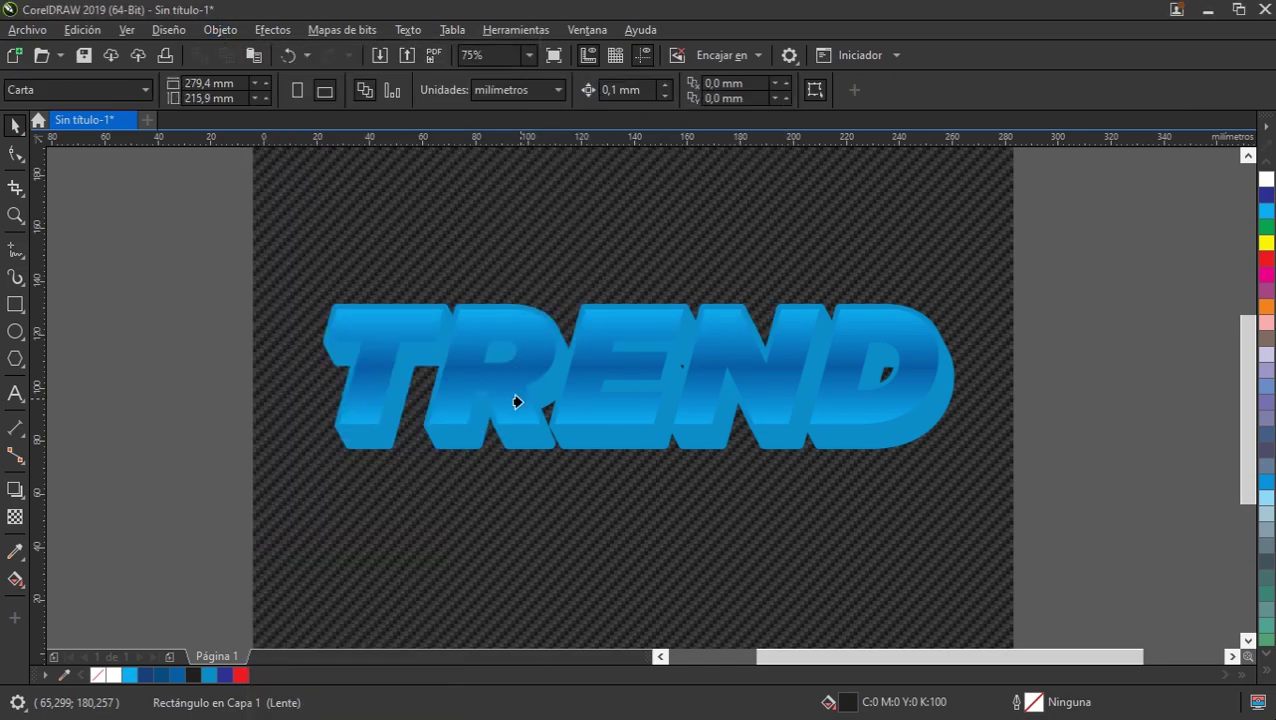
pyautogui.click(521, 441)
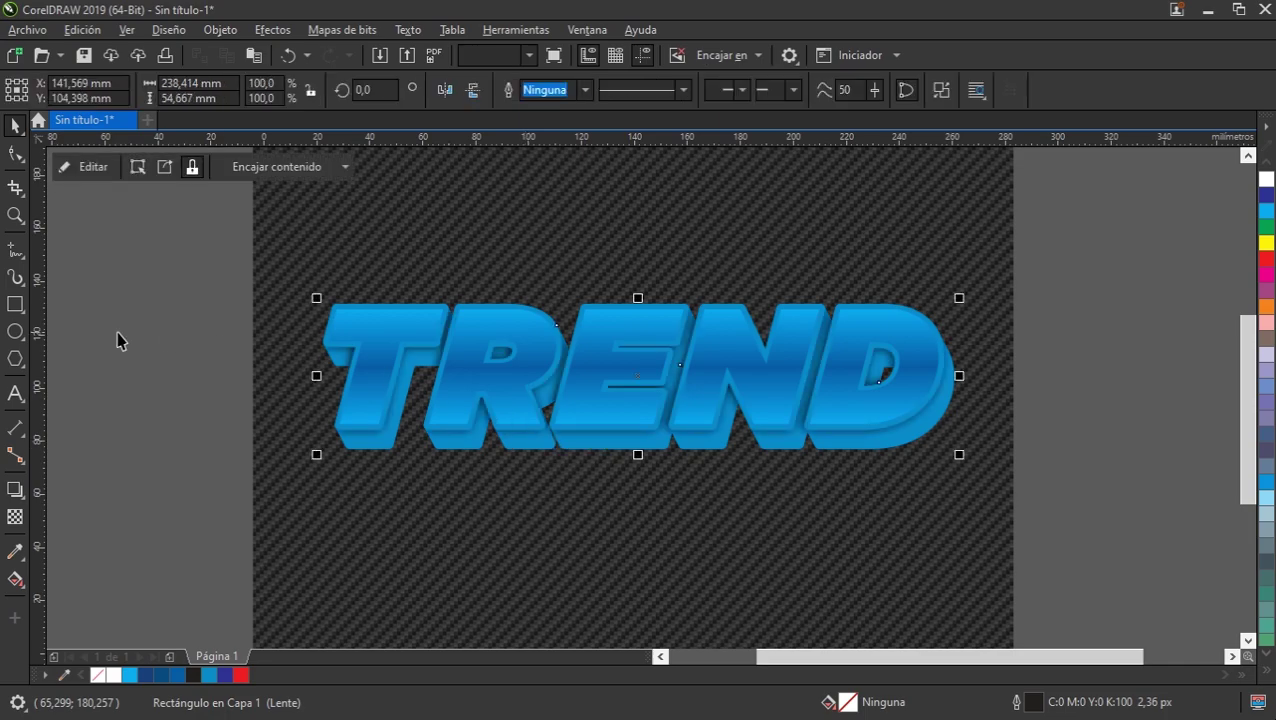
pyautogui.hscroll(2, 499, 361)
pyautogui.press('Escape')
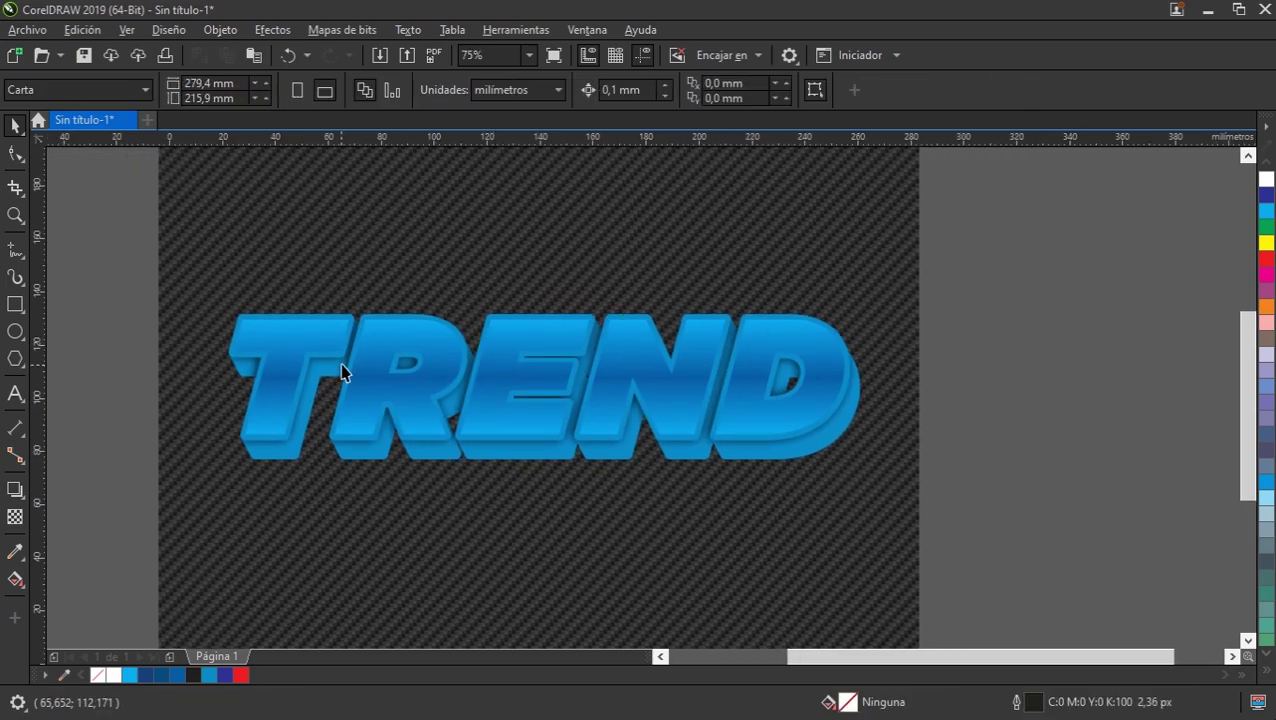
# Convert the TREND text to curves with Ctrl+Q, then select it together with its extrusion
pyautogui.scroll(2, 250, 340)
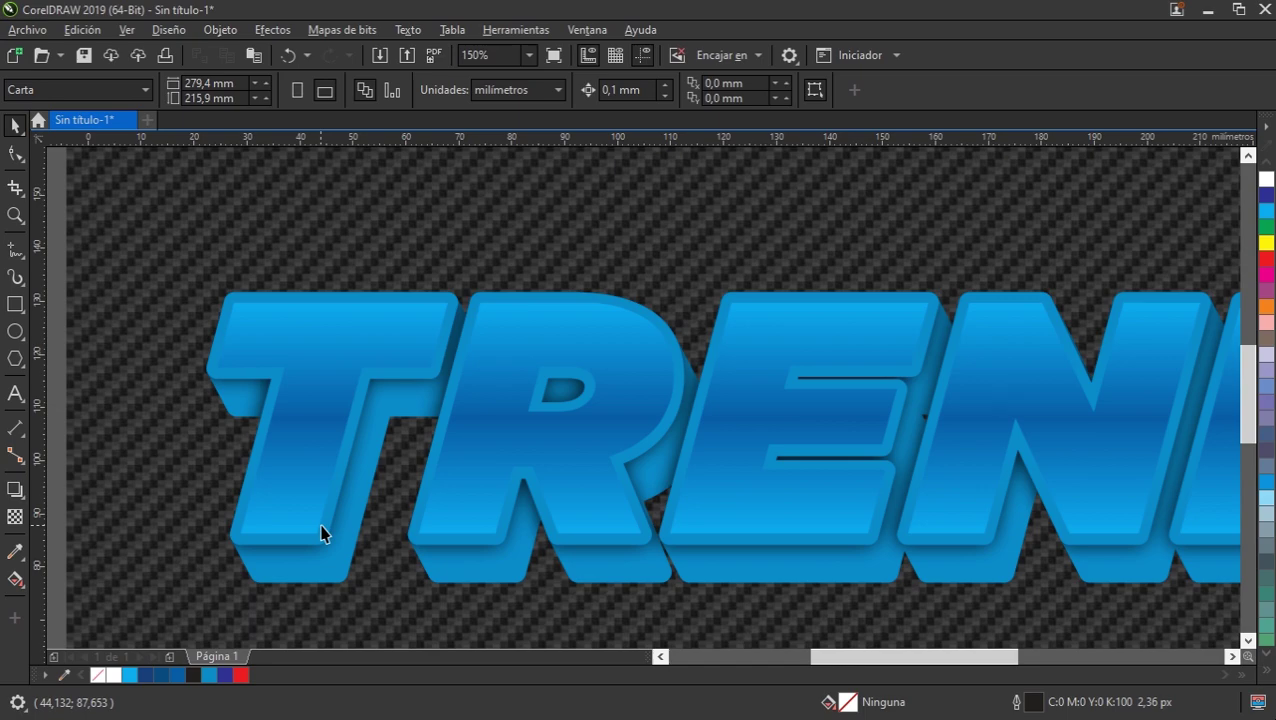
pyautogui.click(290, 346)
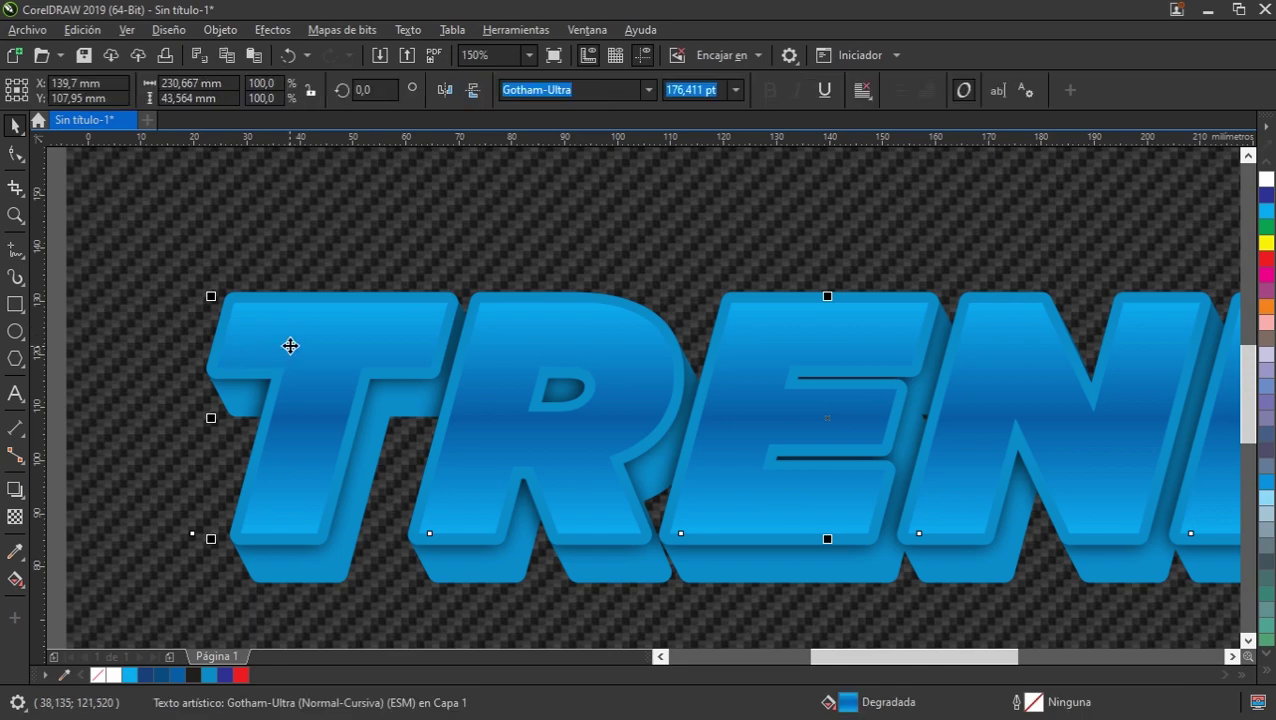
pyautogui.hotkey('ctrl', 'q')
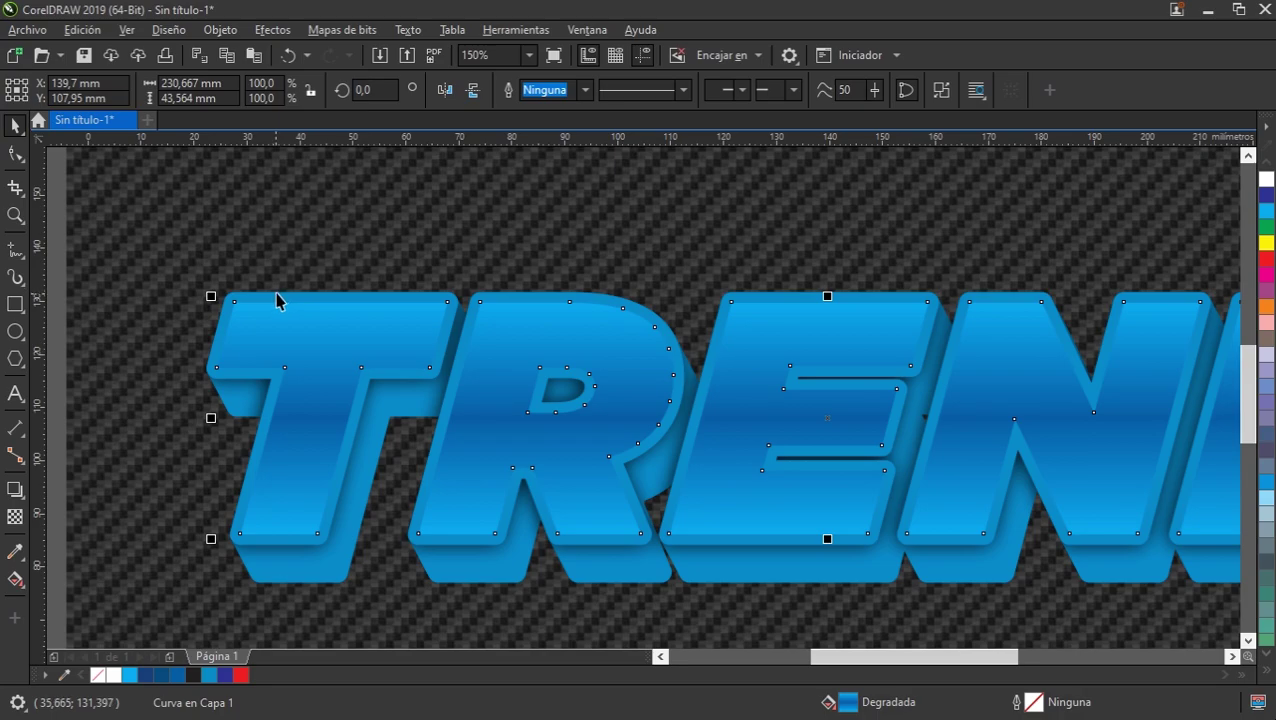
pyautogui.hotkey('ctrl', 'a')
pyautogui.scroll(-2, 328, 316)
pyautogui.scroll(-2, 447, 316)
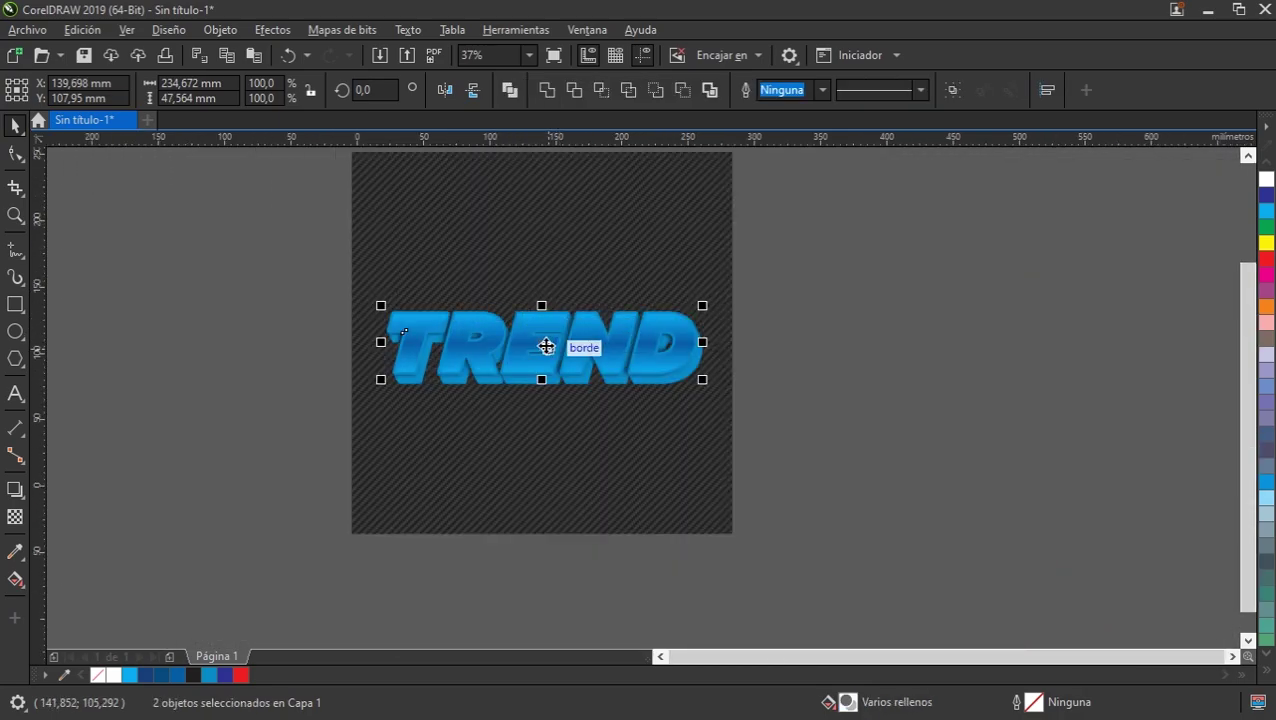
# Drop a copy of TREND below the original and apply Detrás menos delante for a hollow outline
pyautogui.moveTo(546, 346); pyautogui.dragTo(550, 453)
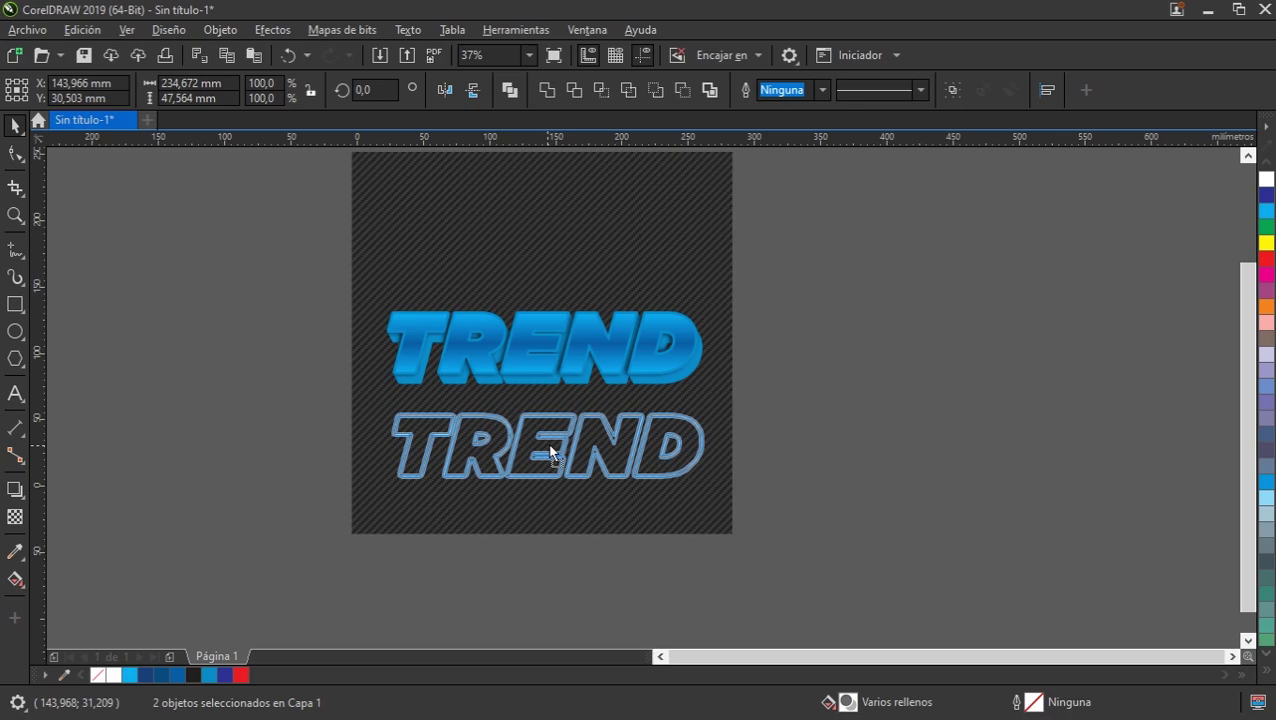
pyautogui.moveTo(550, 453); pyautogui.dragTo(550, 450)
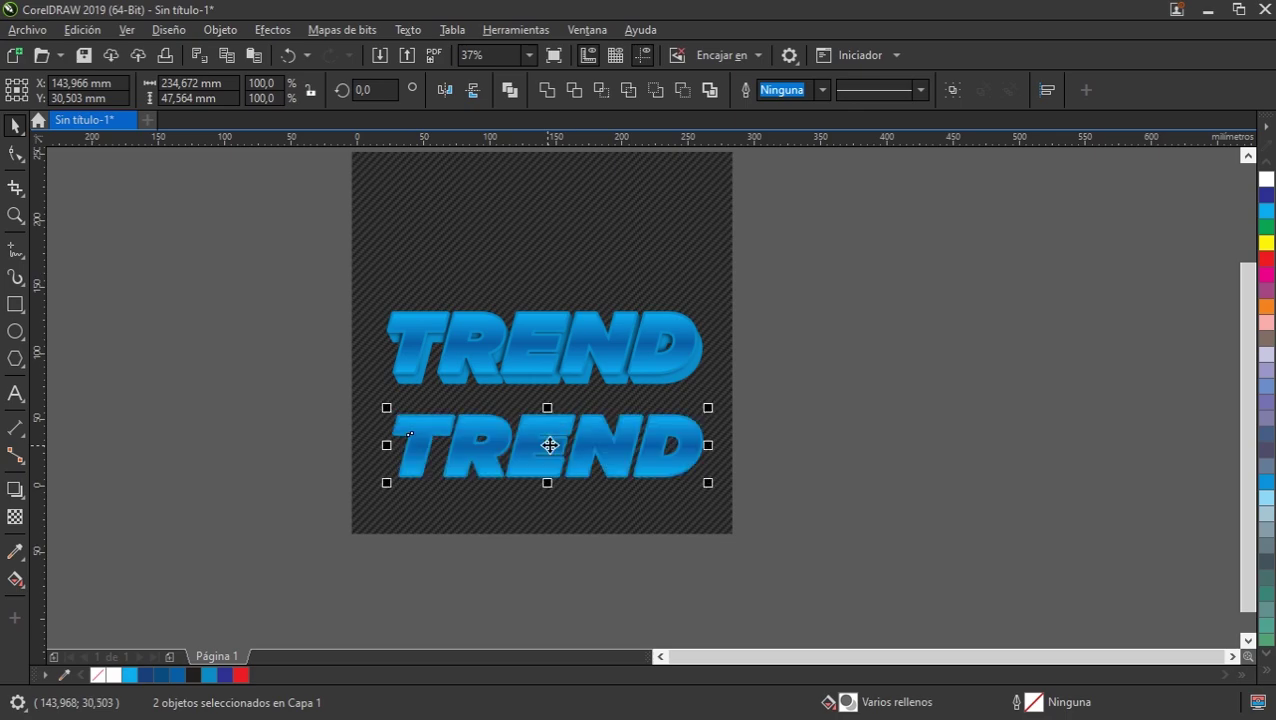
pyautogui.scroll(2, 548, 440)
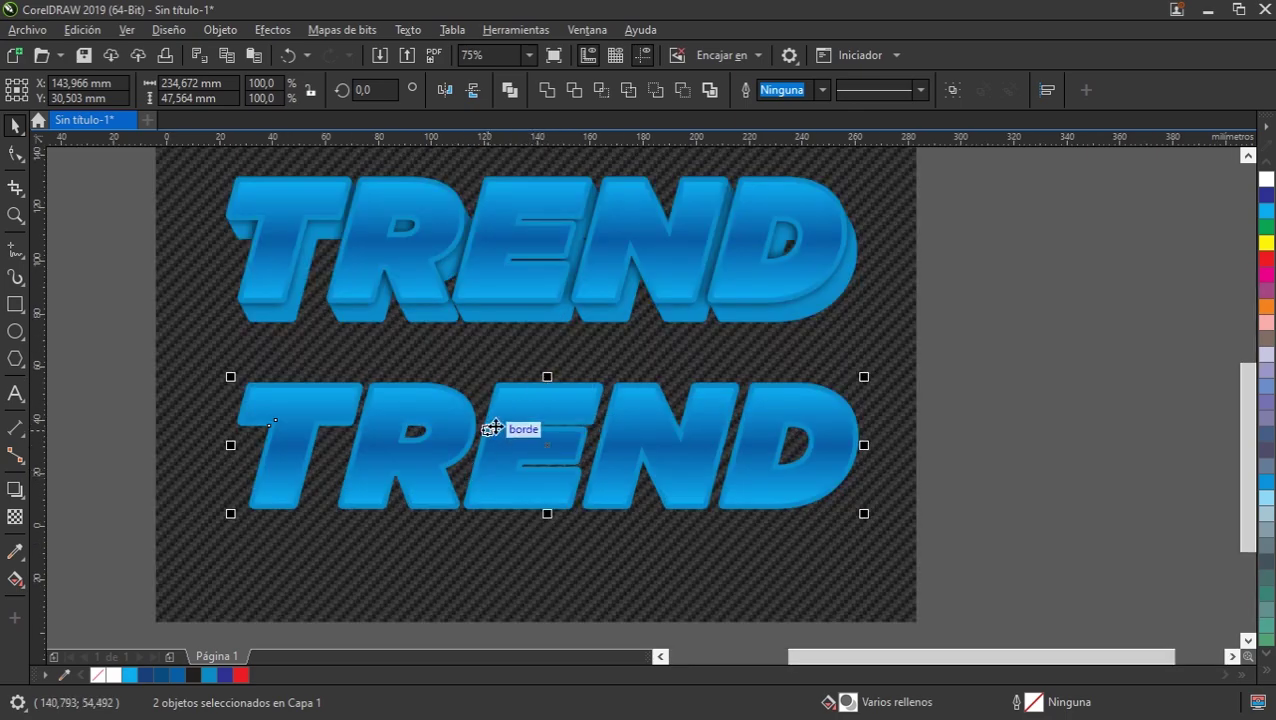
pyautogui.click(683, 90)
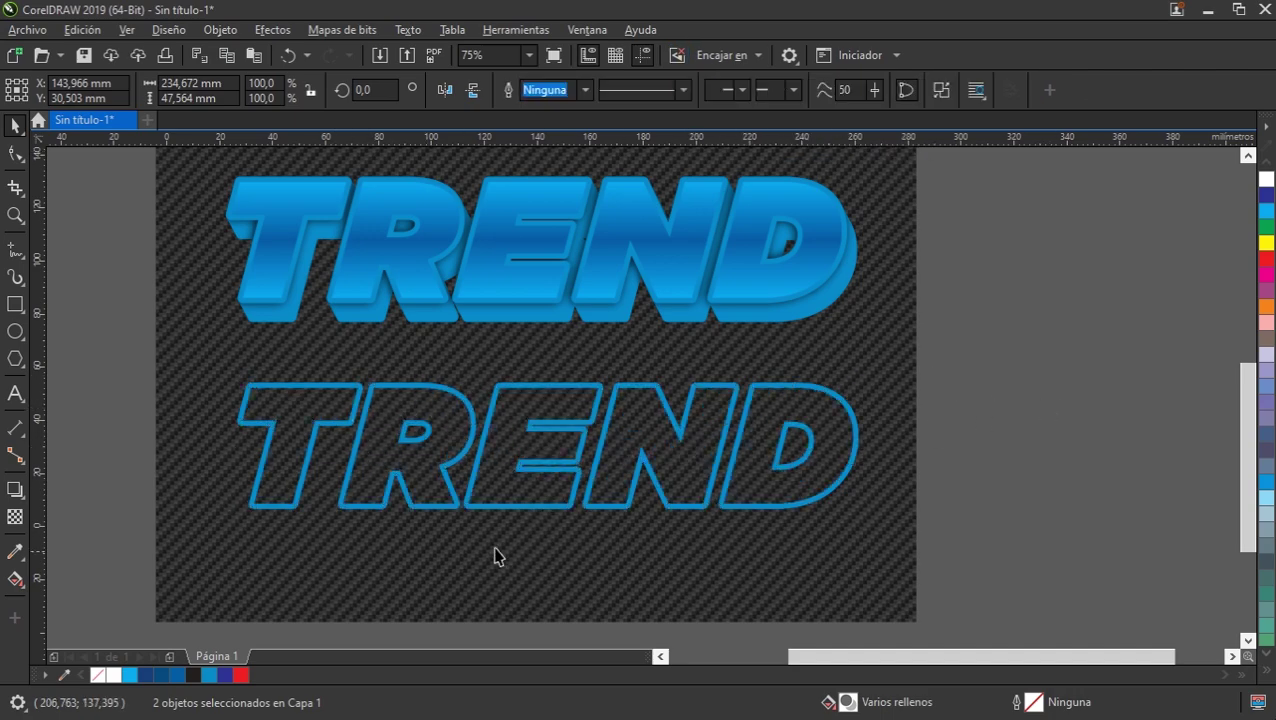
# Add a drop shadow to the outlined lower TREND, opacity 88, and lower its feather to 9
pyautogui.scroll(2, 490, 500)
pyautogui.click(471, 406)
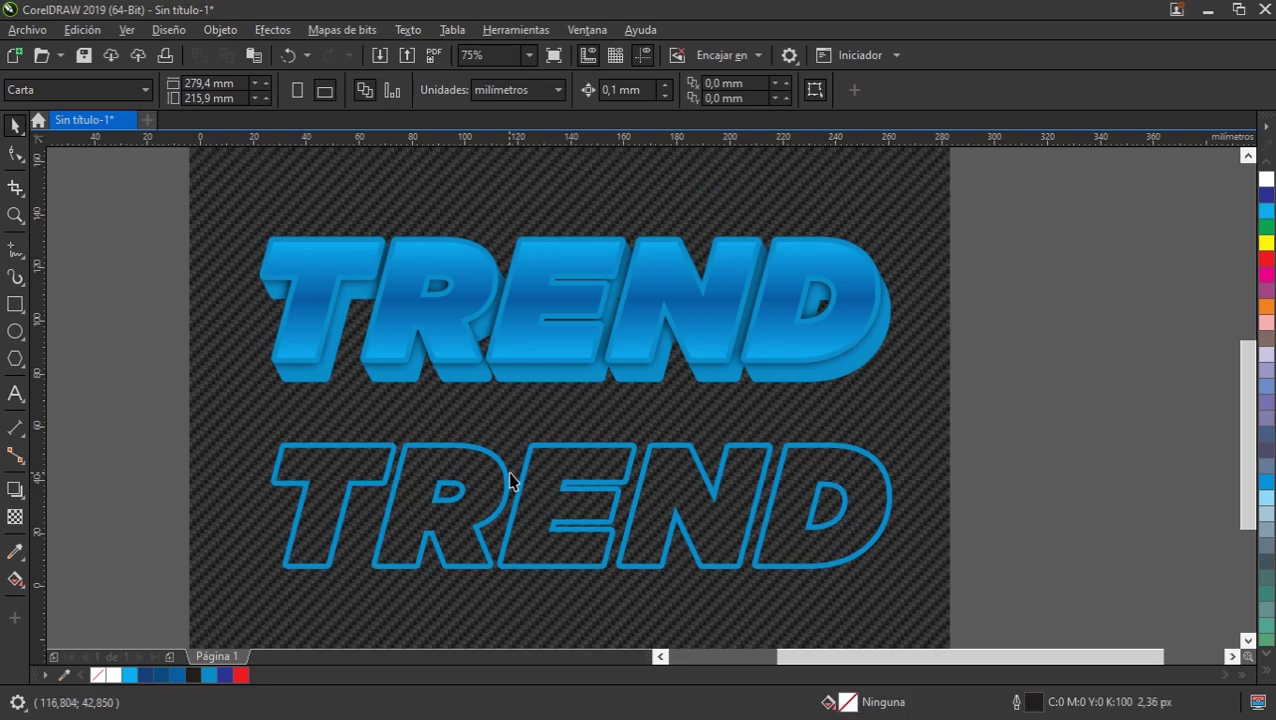
pyautogui.click(510, 482)
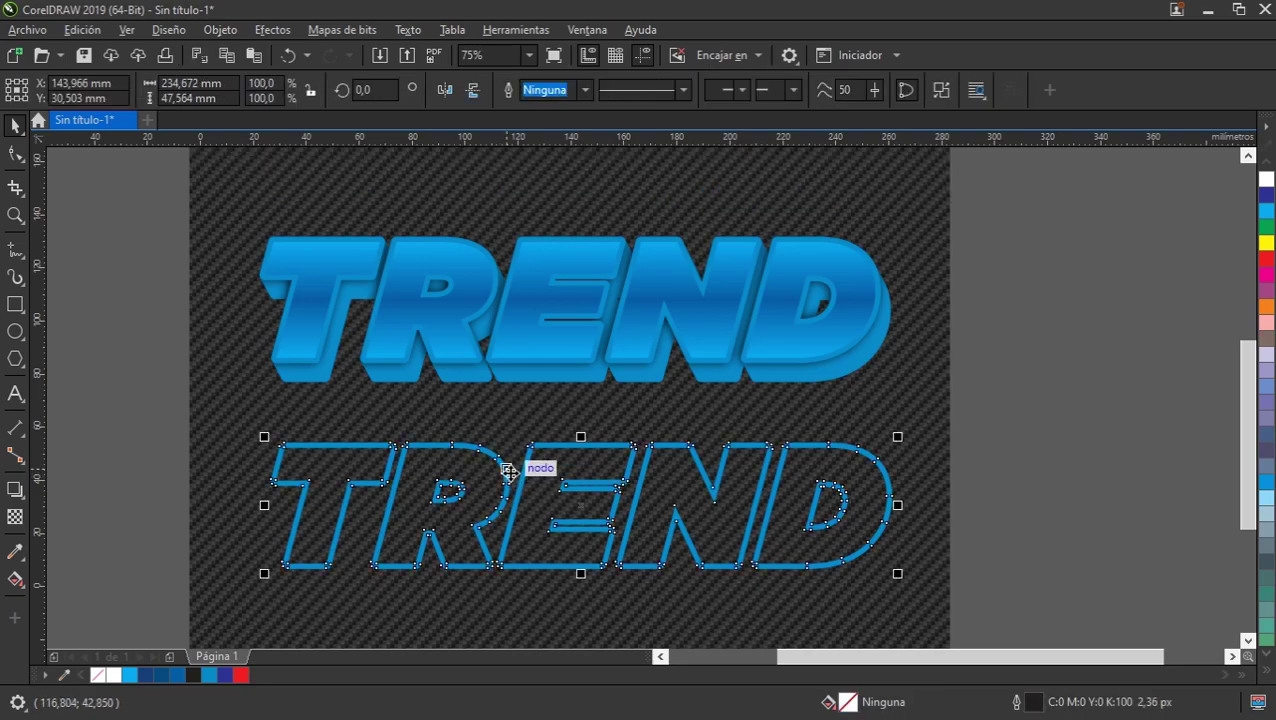
pyautogui.click(16, 490)
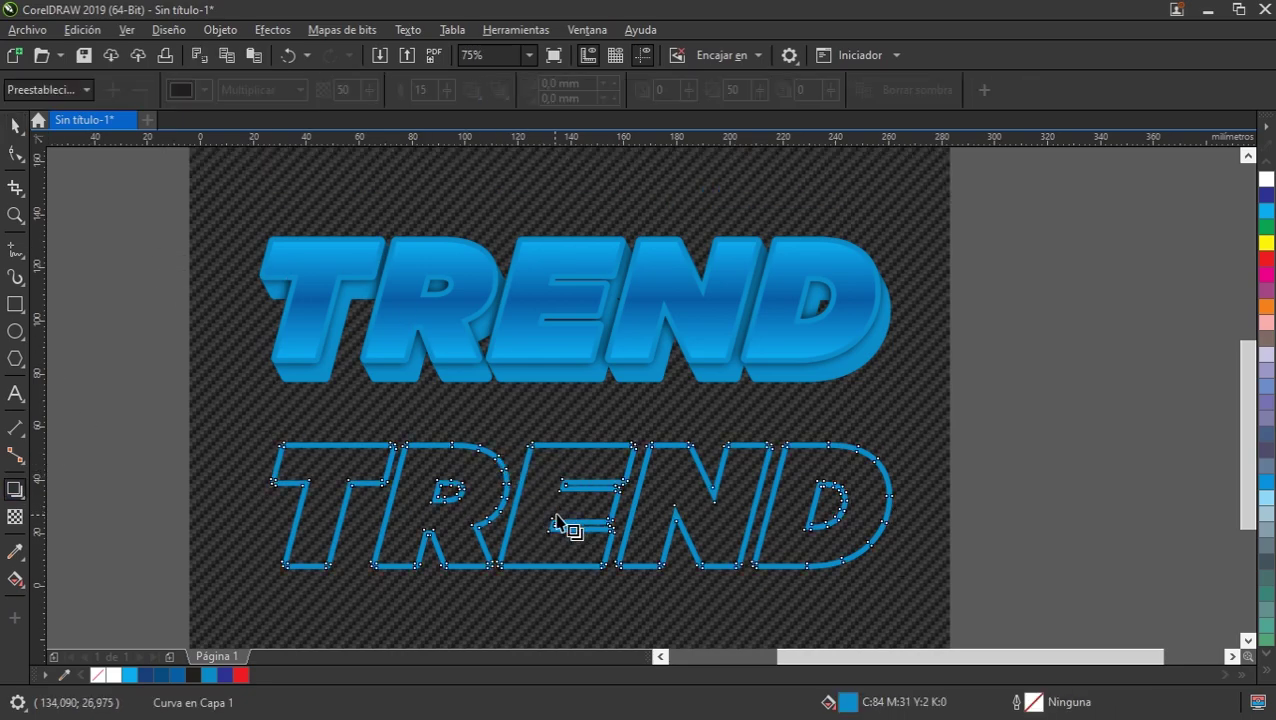
pyautogui.moveTo(581, 505)
pyautogui.mouseDown()
pyautogui.moveTo(590, 425)
pyautogui.moveTo(571, 244)
pyautogui.mouseUp()
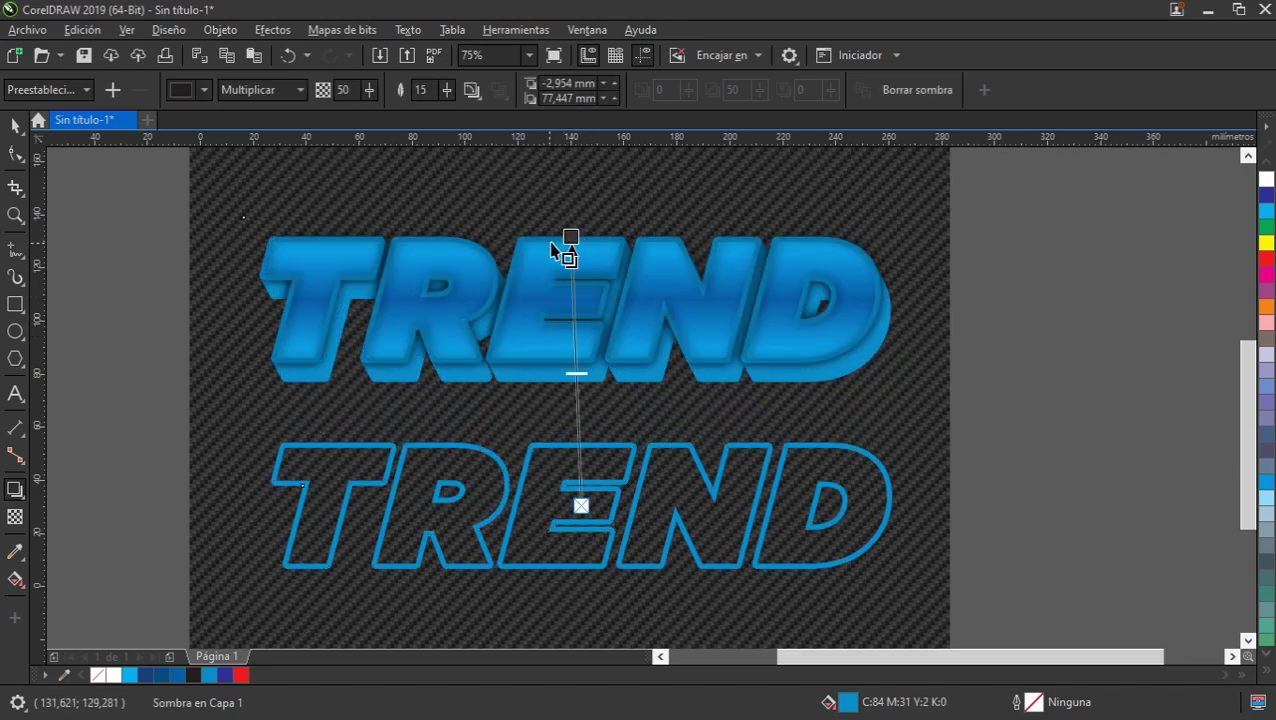
pyautogui.scroll(2, 555, 255)
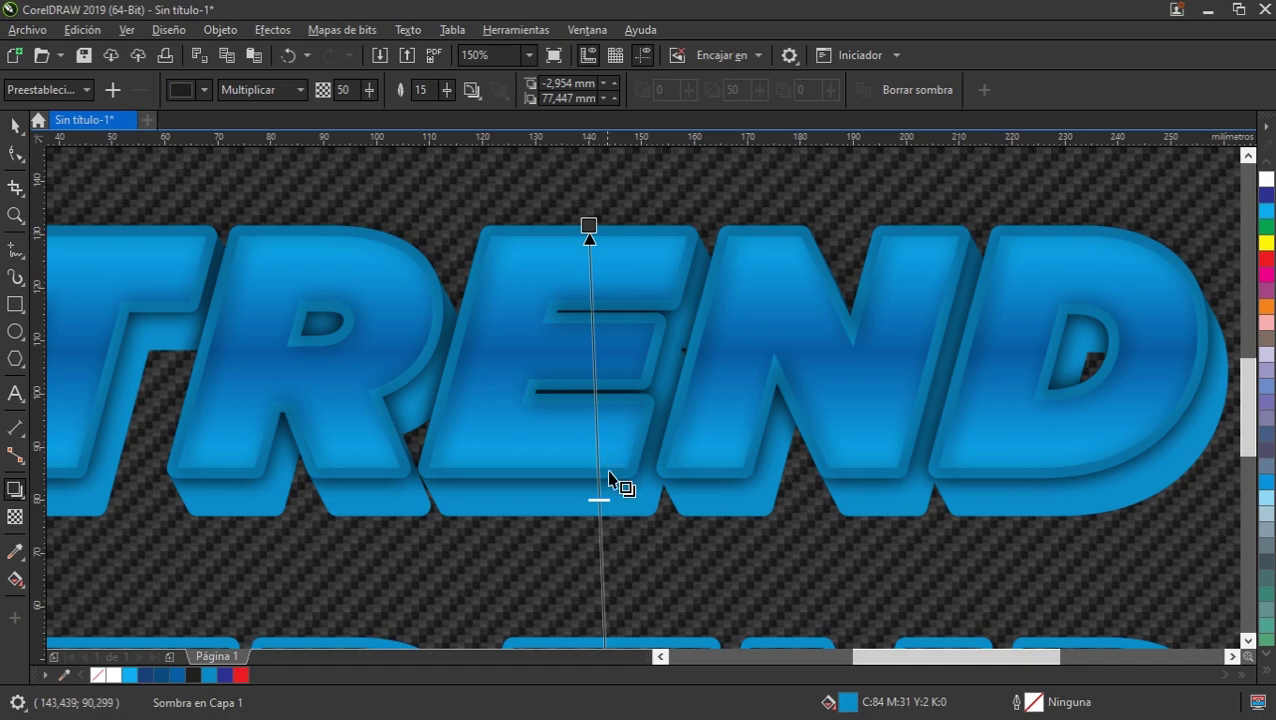
pyautogui.moveTo(594, 421); pyautogui.dragTo(590, 264)
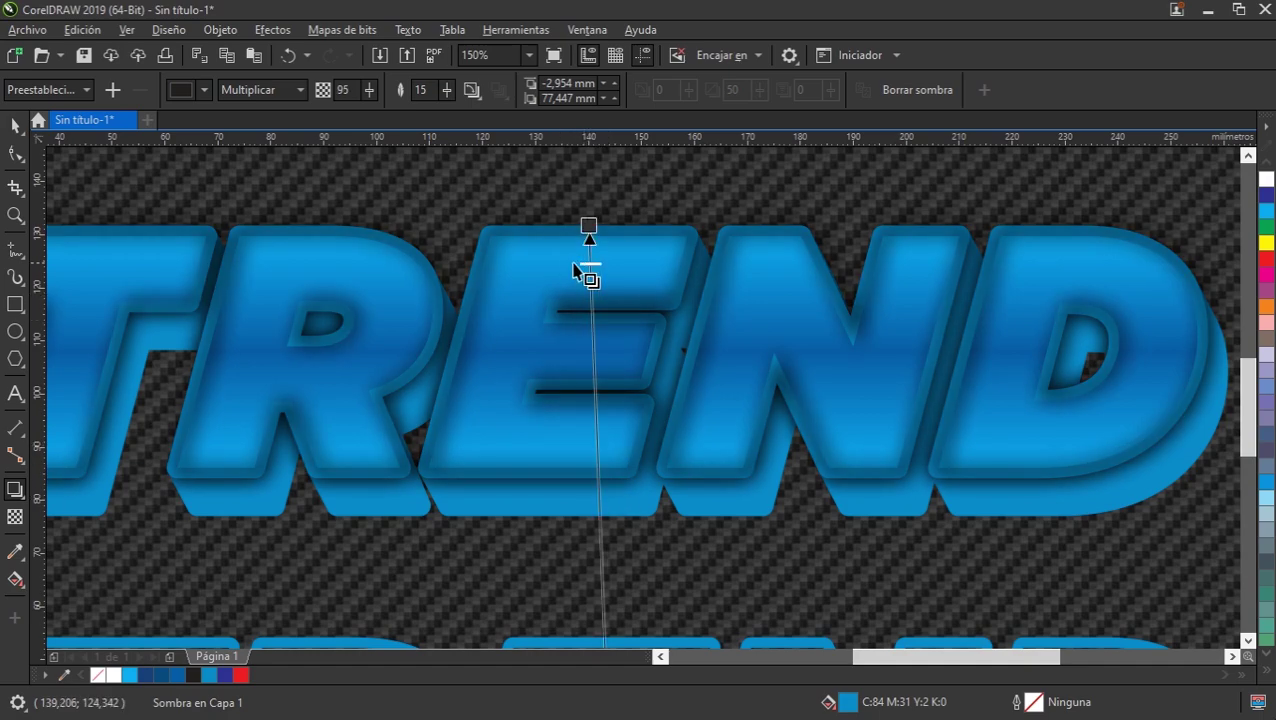
pyautogui.moveTo(453, 93); pyautogui.dragTo(446, 94)
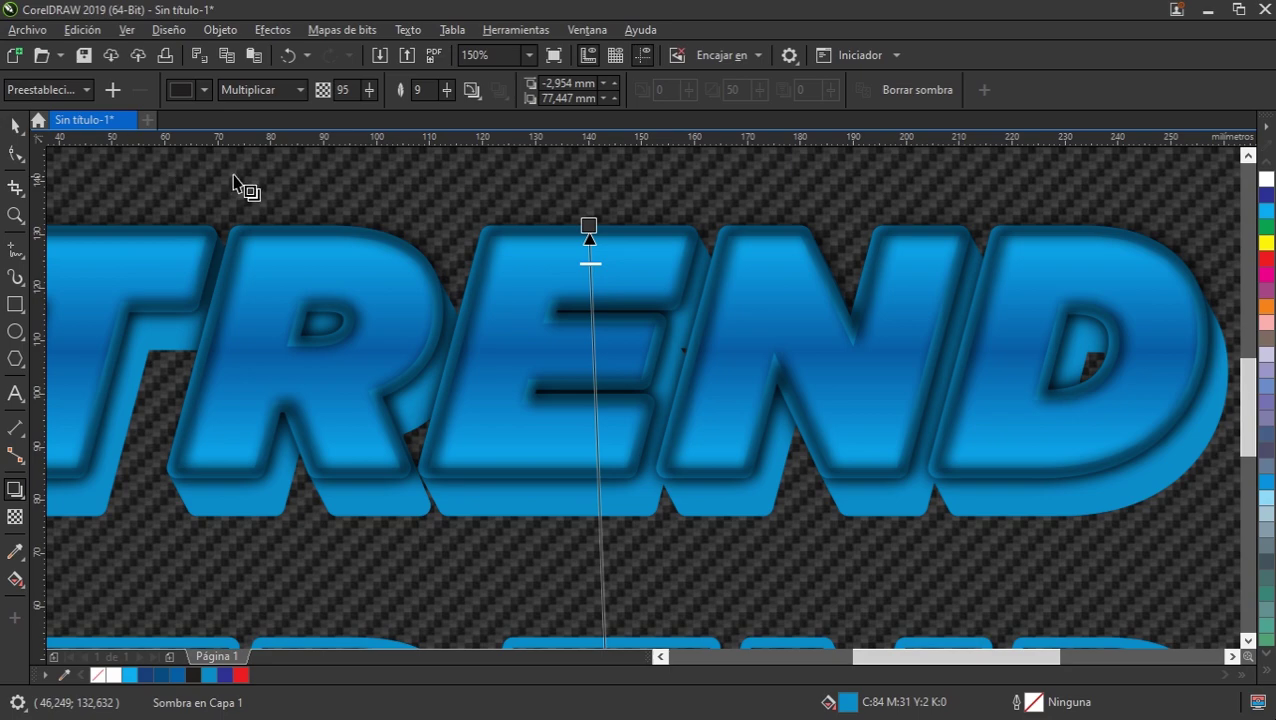
# Separate the shadow from TREND with Separar Sombra and delete the outlined TREND copy
pyautogui.click(22, 128)
pyautogui.rightClick(514, 329)
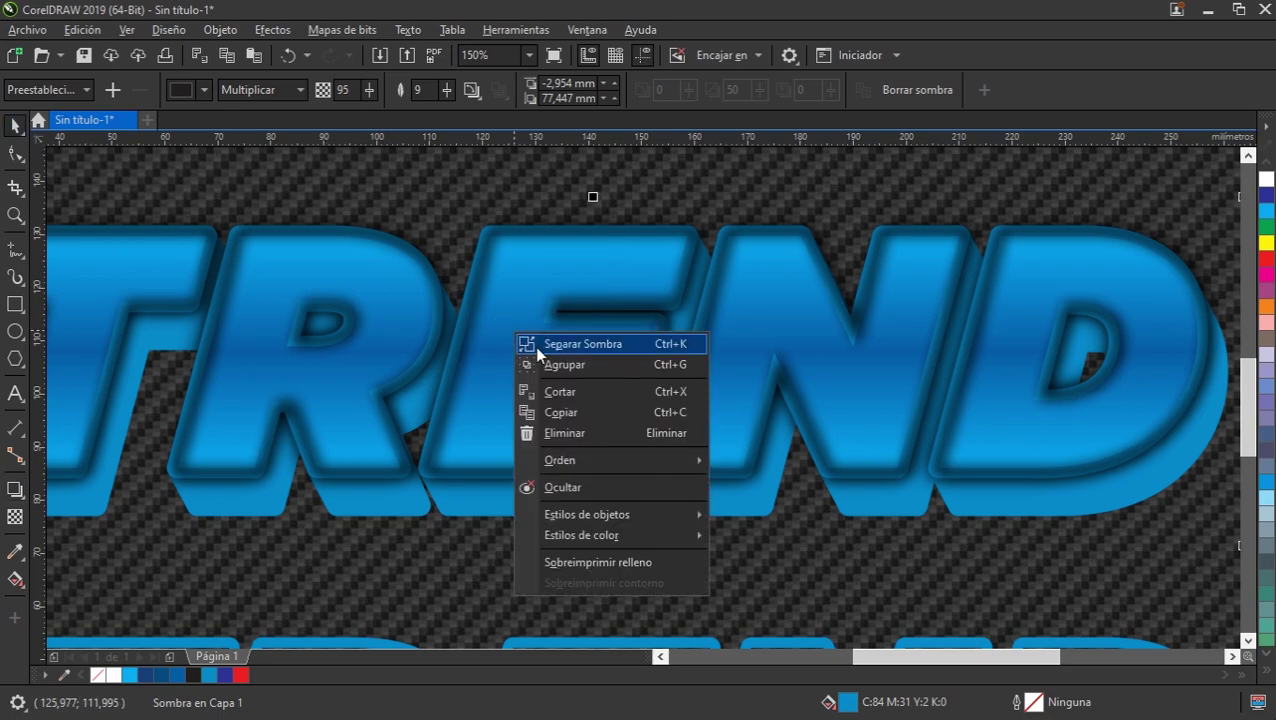
pyautogui.click(566, 346)
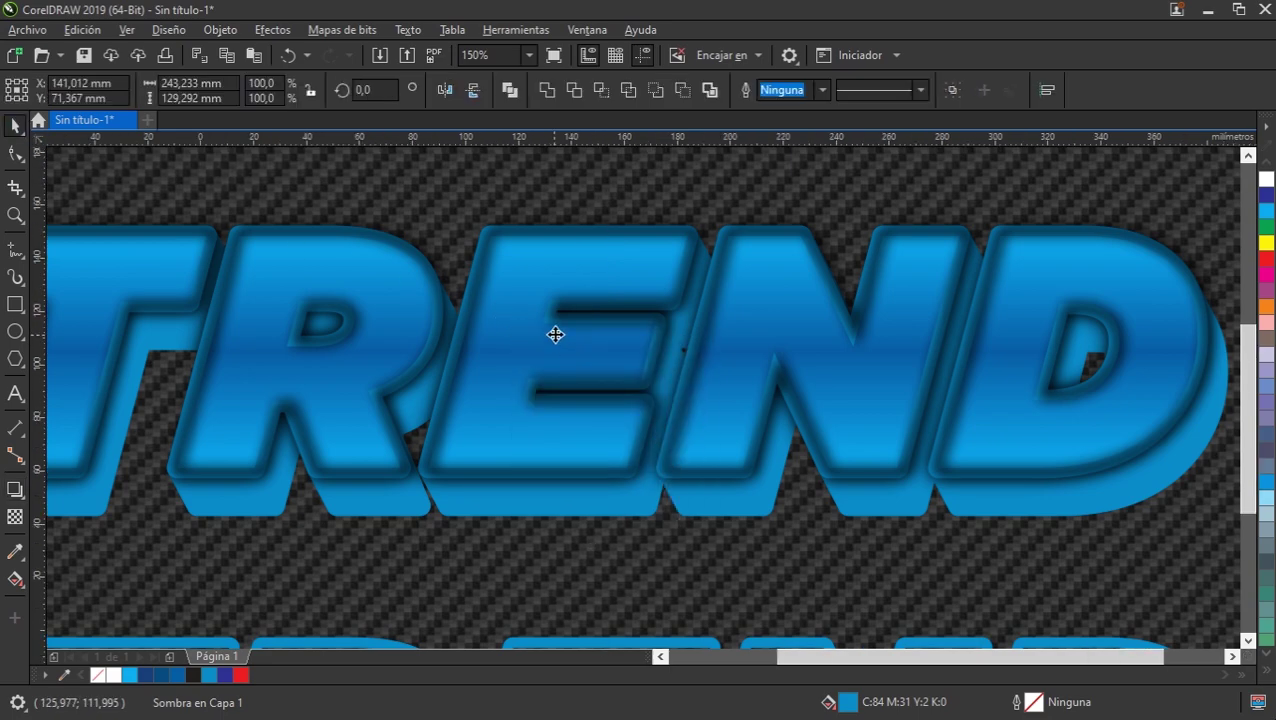
pyautogui.scroll(-2, 555, 333)
pyautogui.click(863, 506)
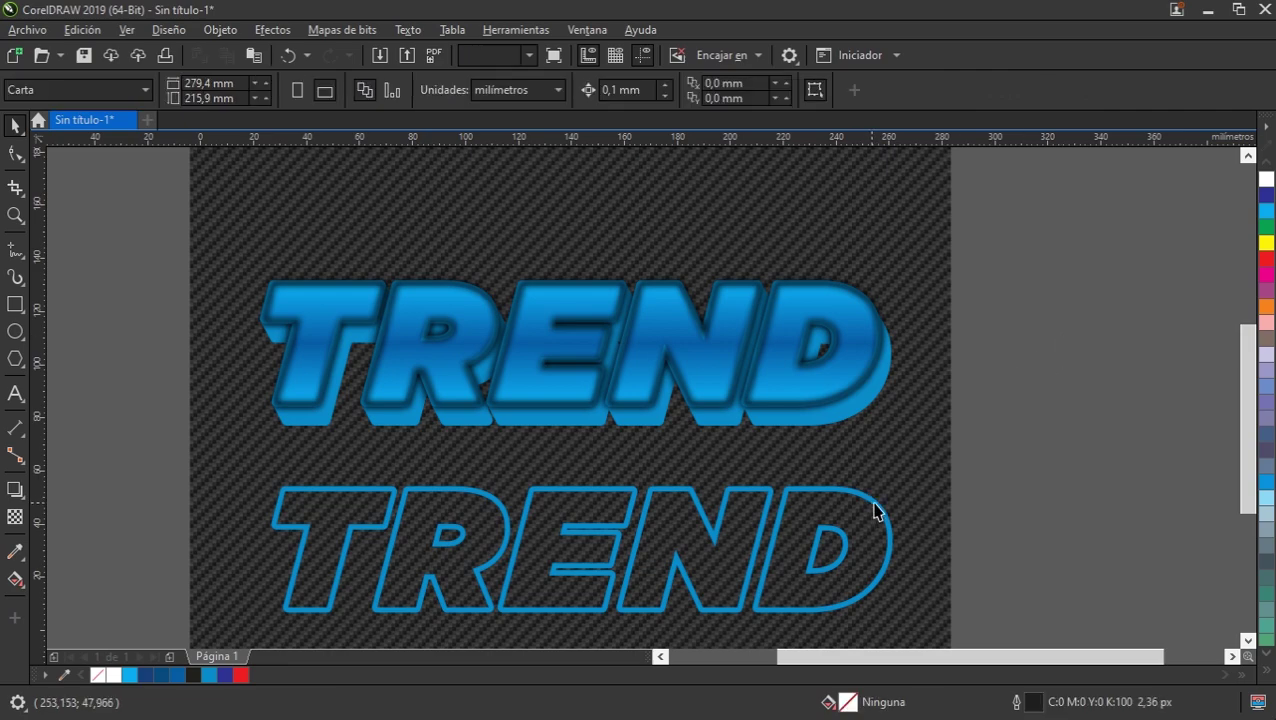
pyautogui.click(866, 504)
pyautogui.press('Delete')
# Move the dark shadow object down and PowerClip it inside the blue TREND lettering
pyautogui.click(813, 395)
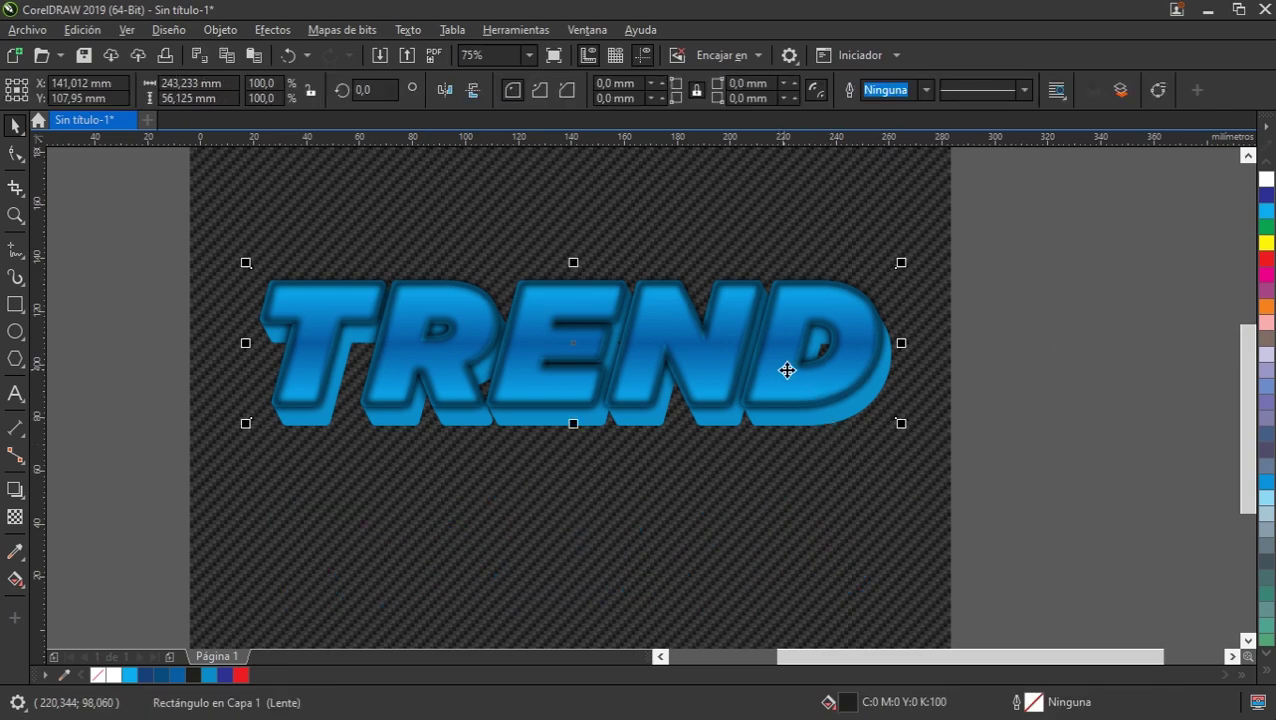
pyautogui.moveTo(789, 321); pyautogui.dragTo(800, 524)
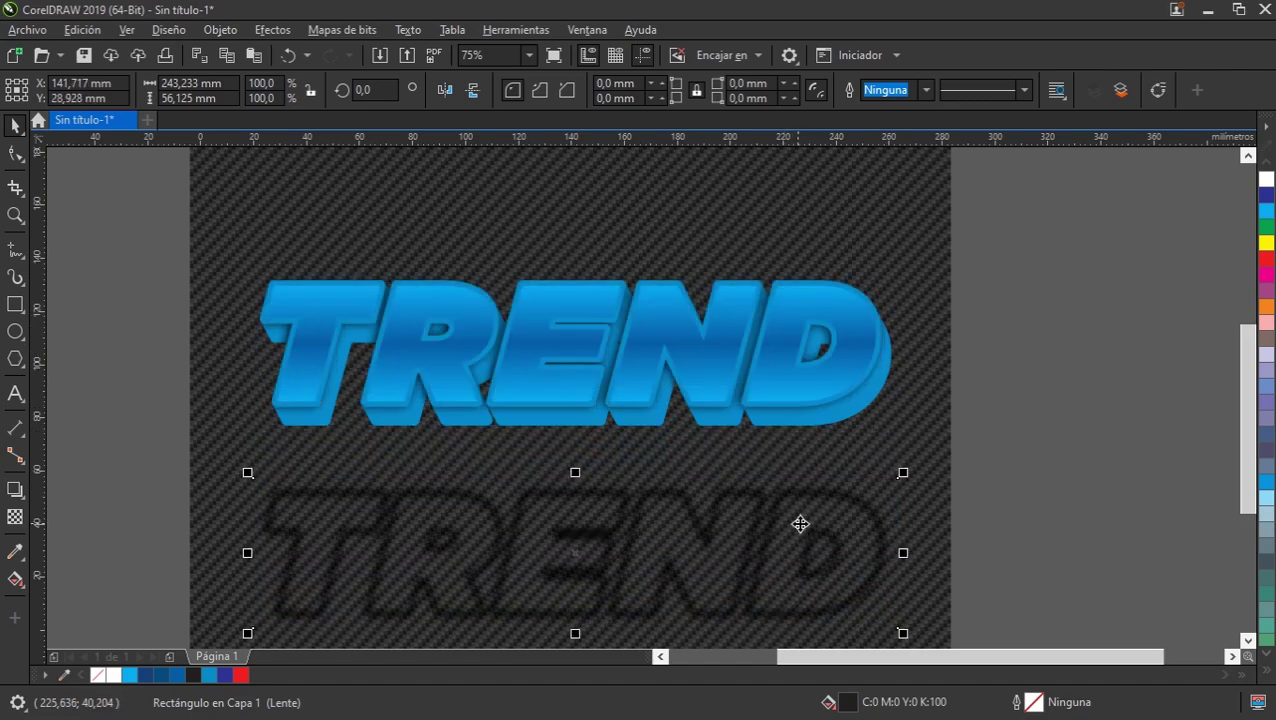
pyautogui.click(220, 30)
pyautogui.moveTo(302, 97)
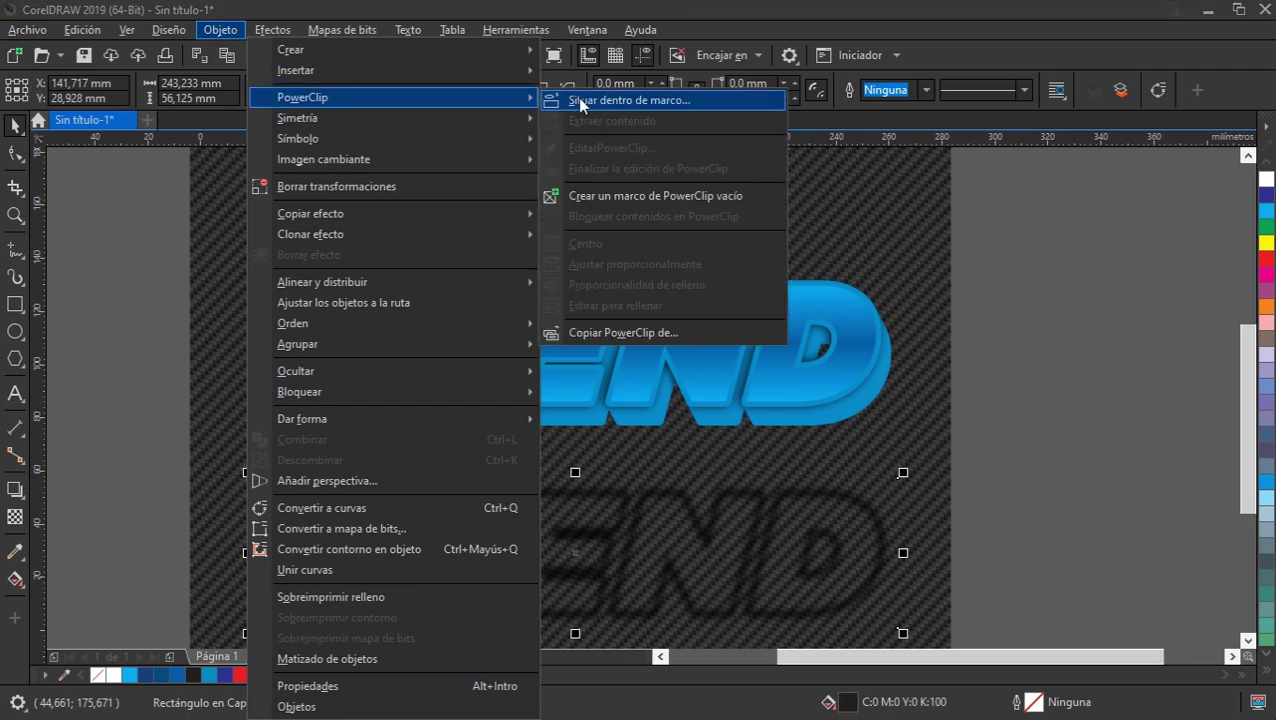
pyautogui.click(613, 101)
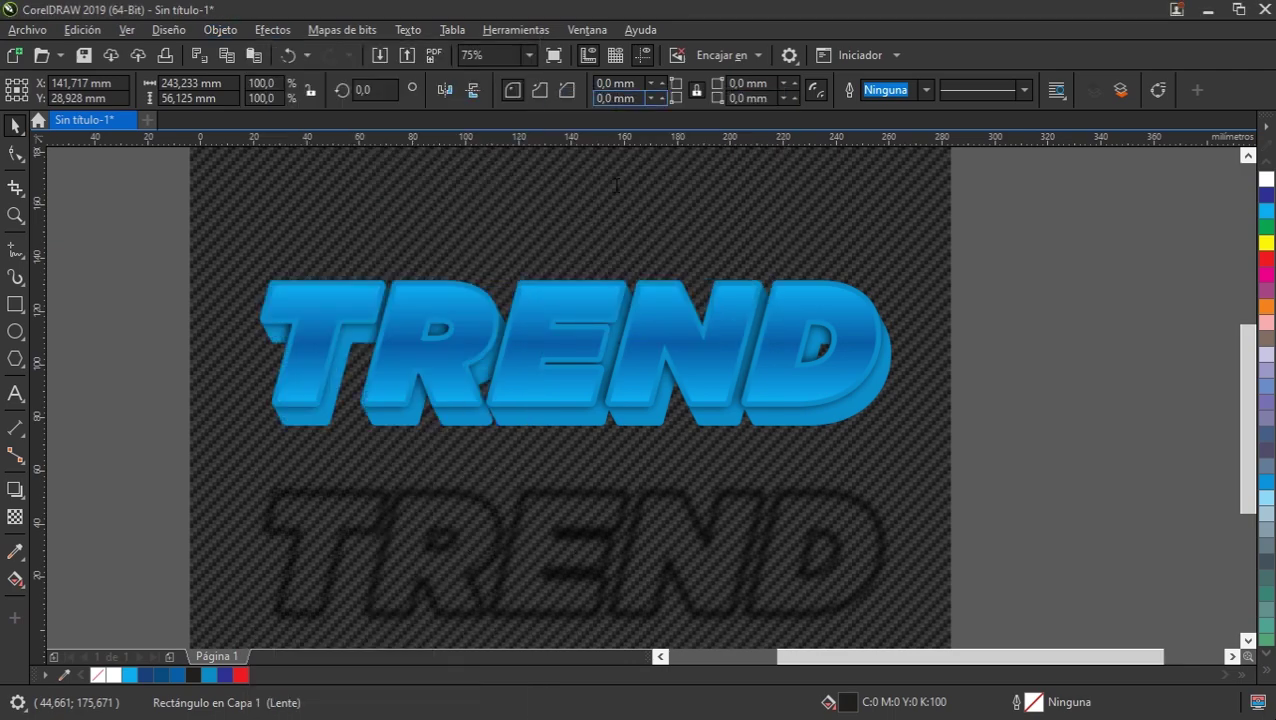
pyautogui.click(519, 321)
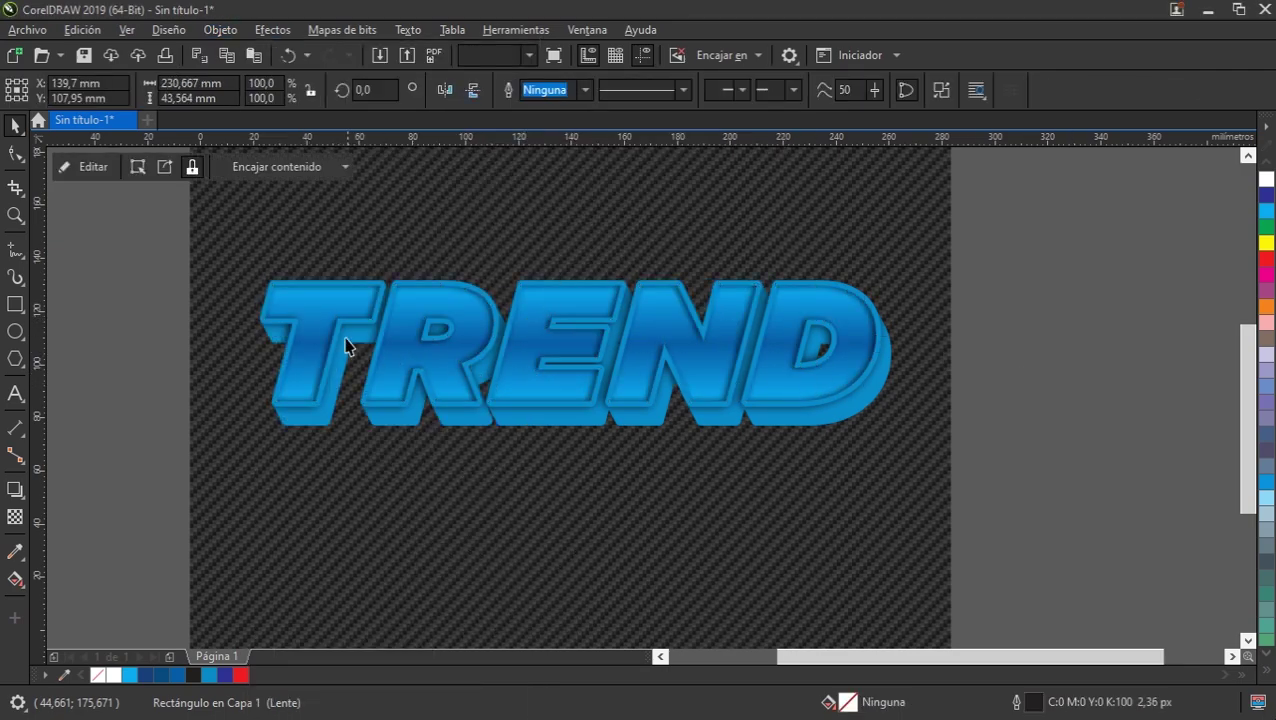
pyautogui.scroll(3, 345, 330)
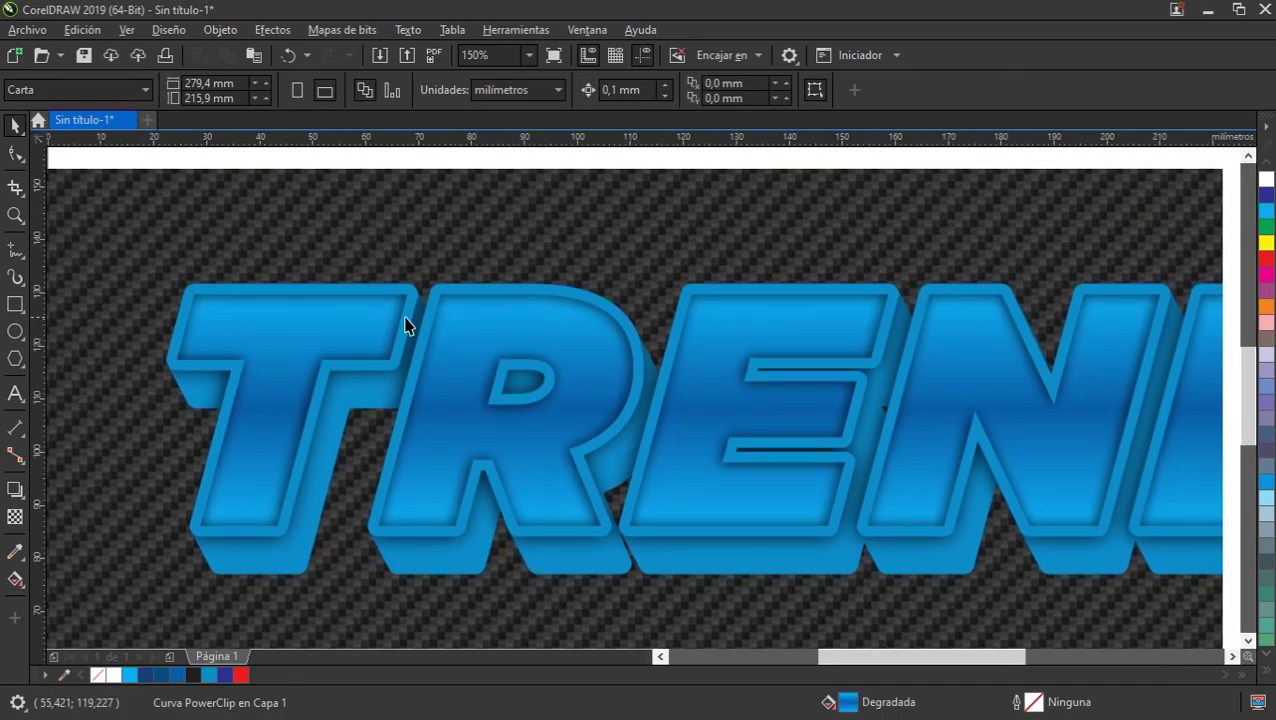
pyautogui.hscroll(2, 503, 345)
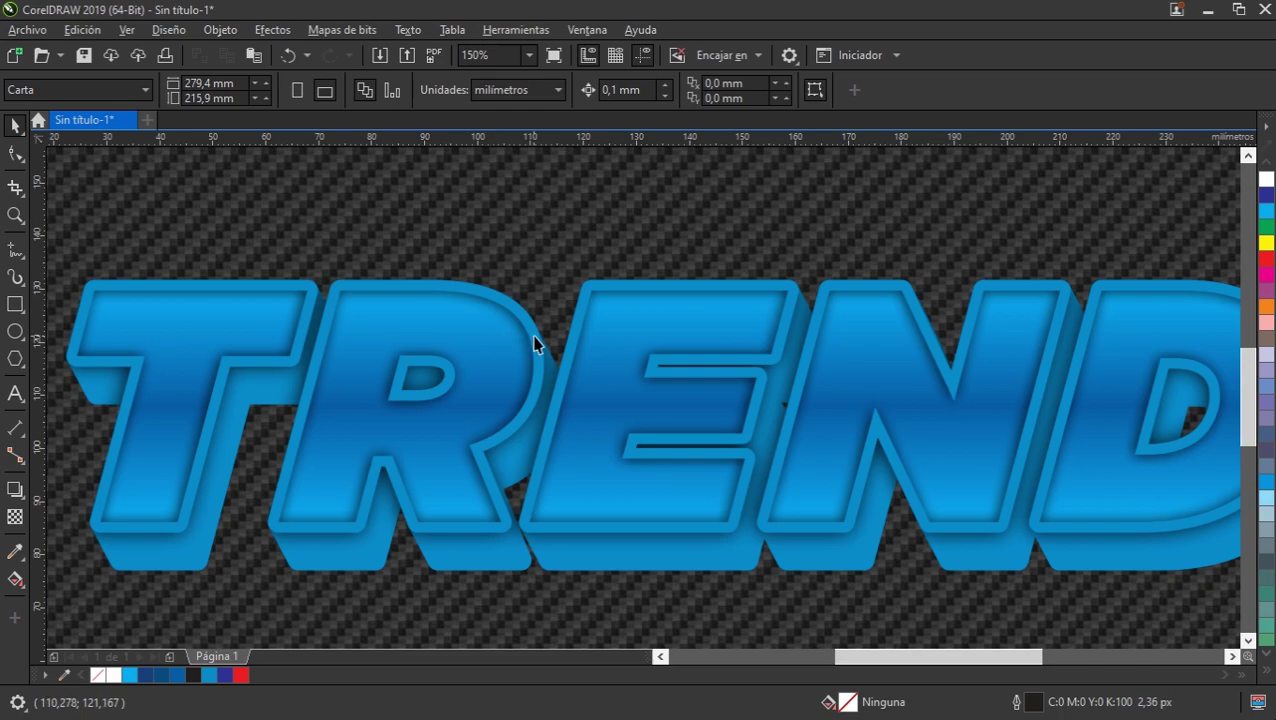
pyautogui.click(512, 296)
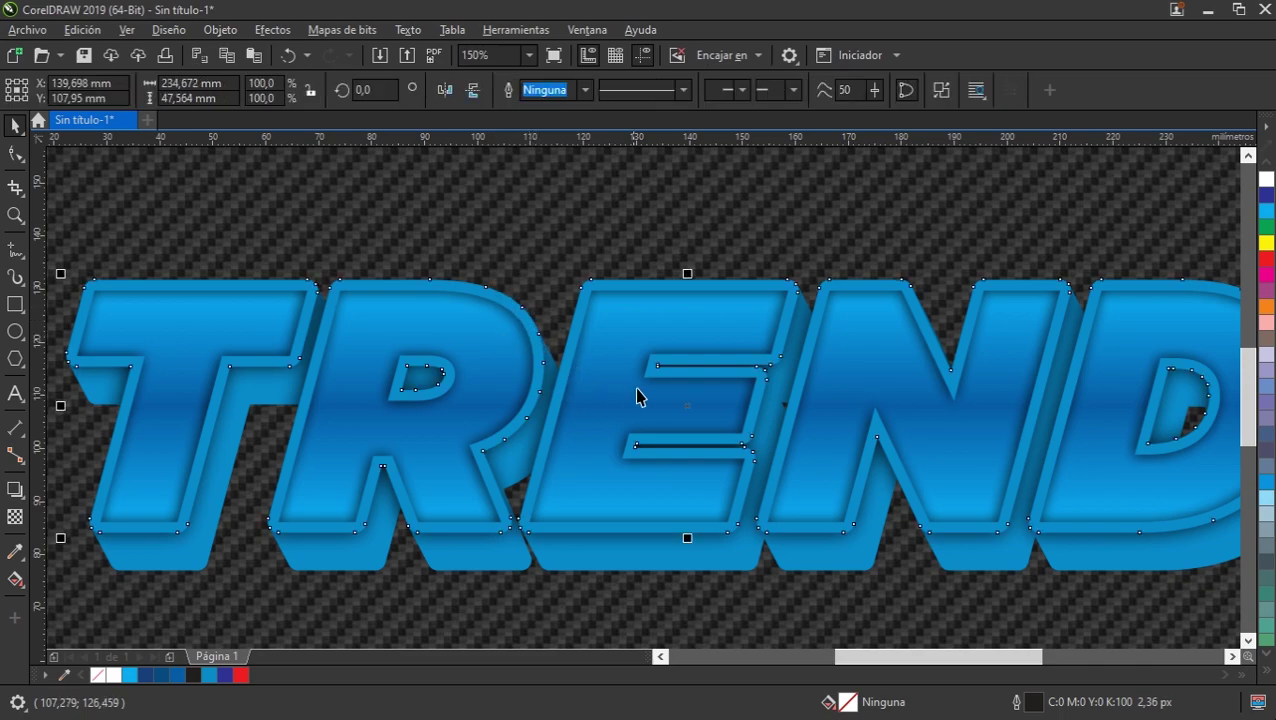
pyautogui.hscroll(1, 638, 396)
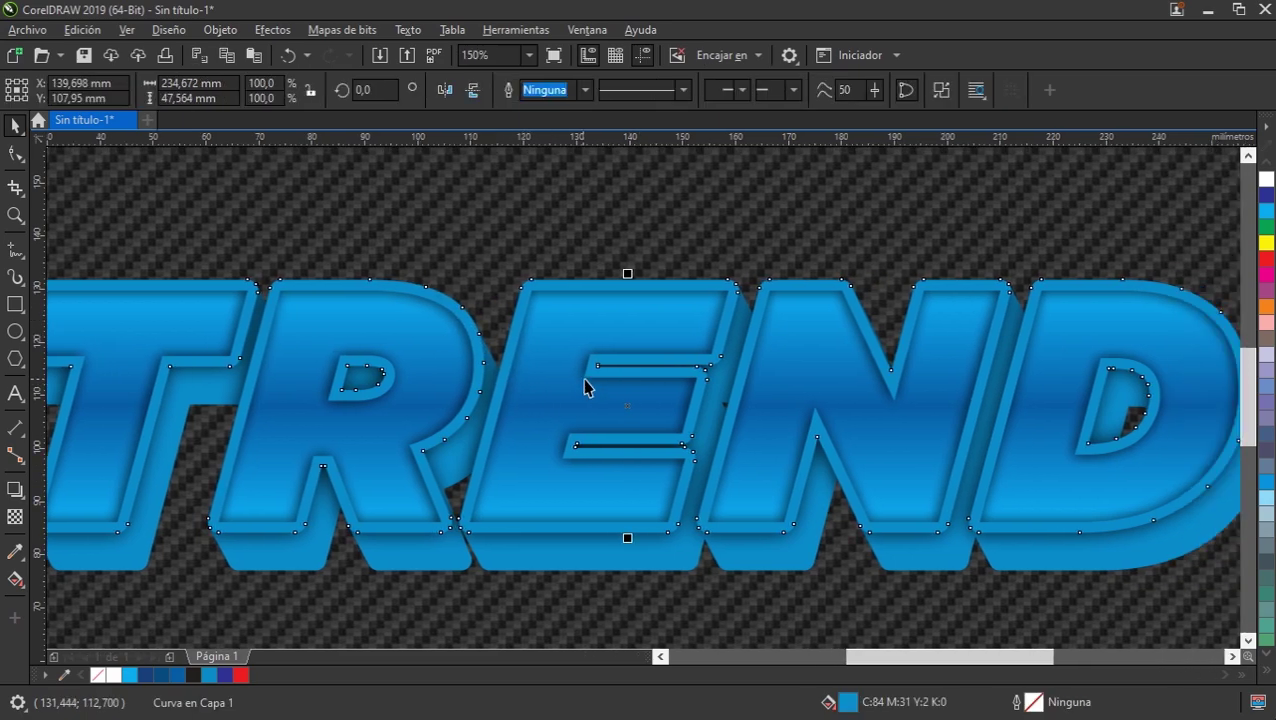
pyautogui.hscroll(-2, 535, 322)
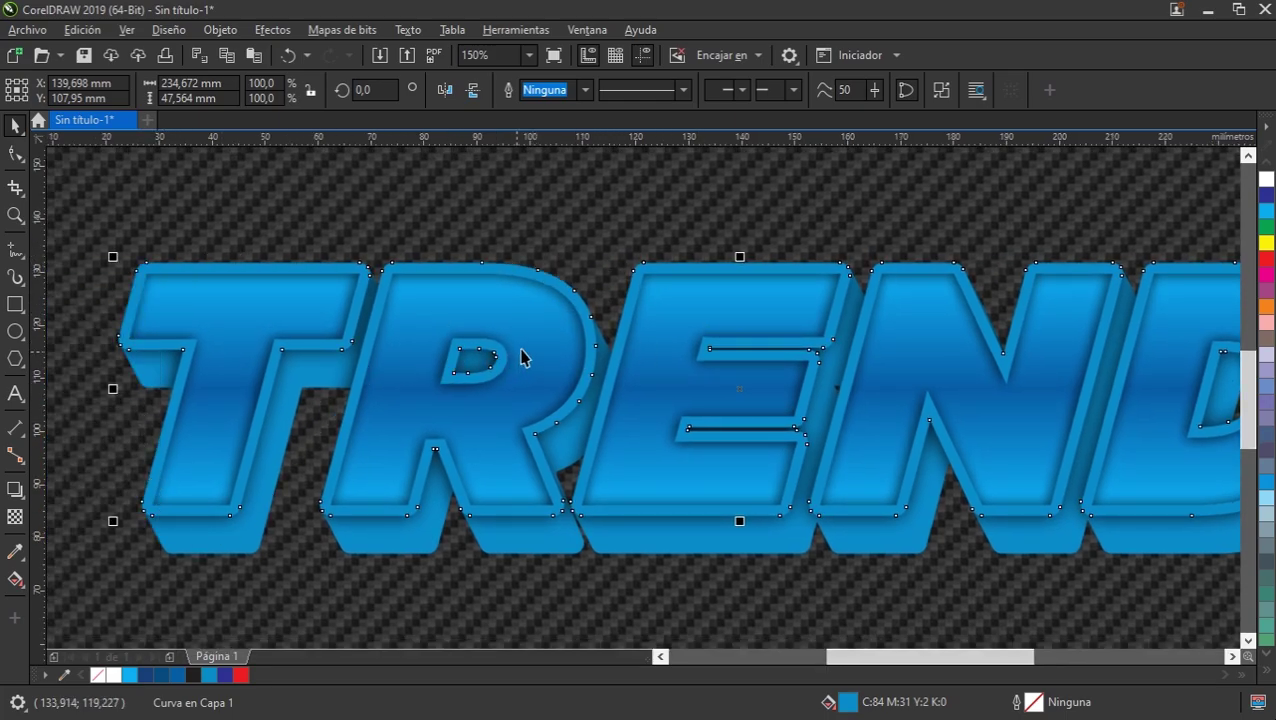
pyautogui.scroll(-1, 522, 357)
pyautogui.click(180, 293)
pyautogui.scroll(2, 322, 328)
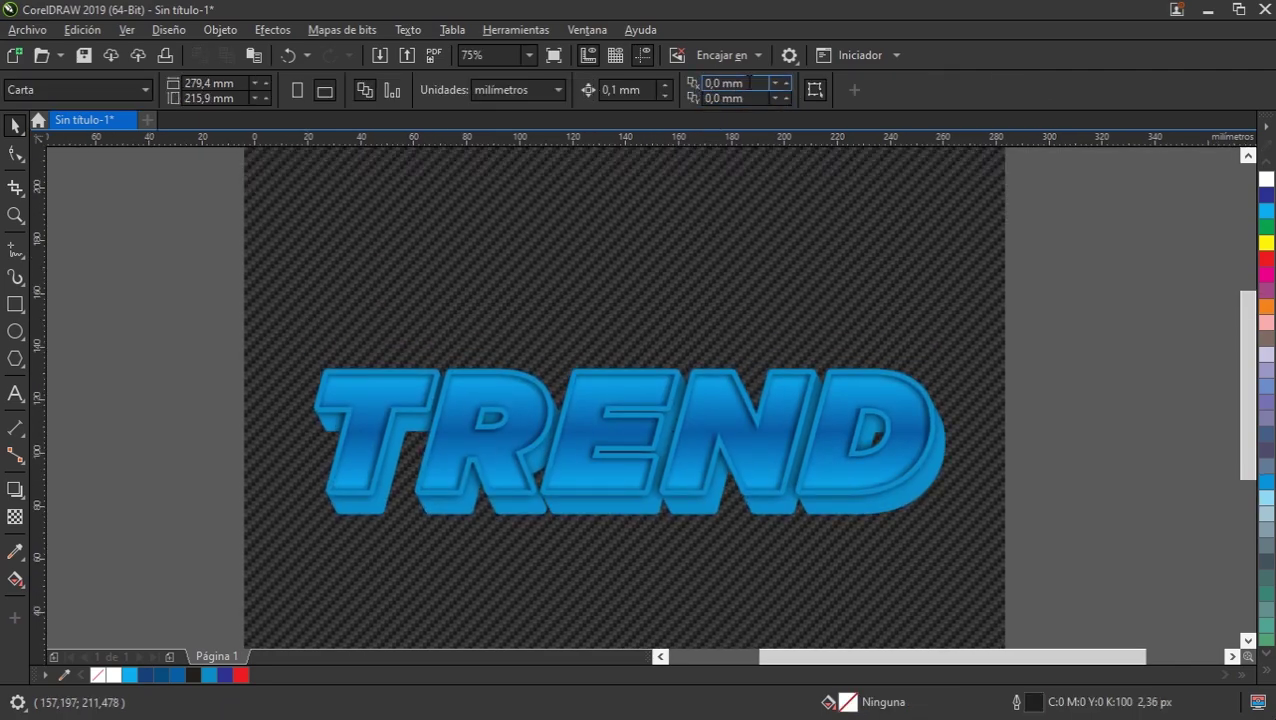
pyautogui.click(918, 383)
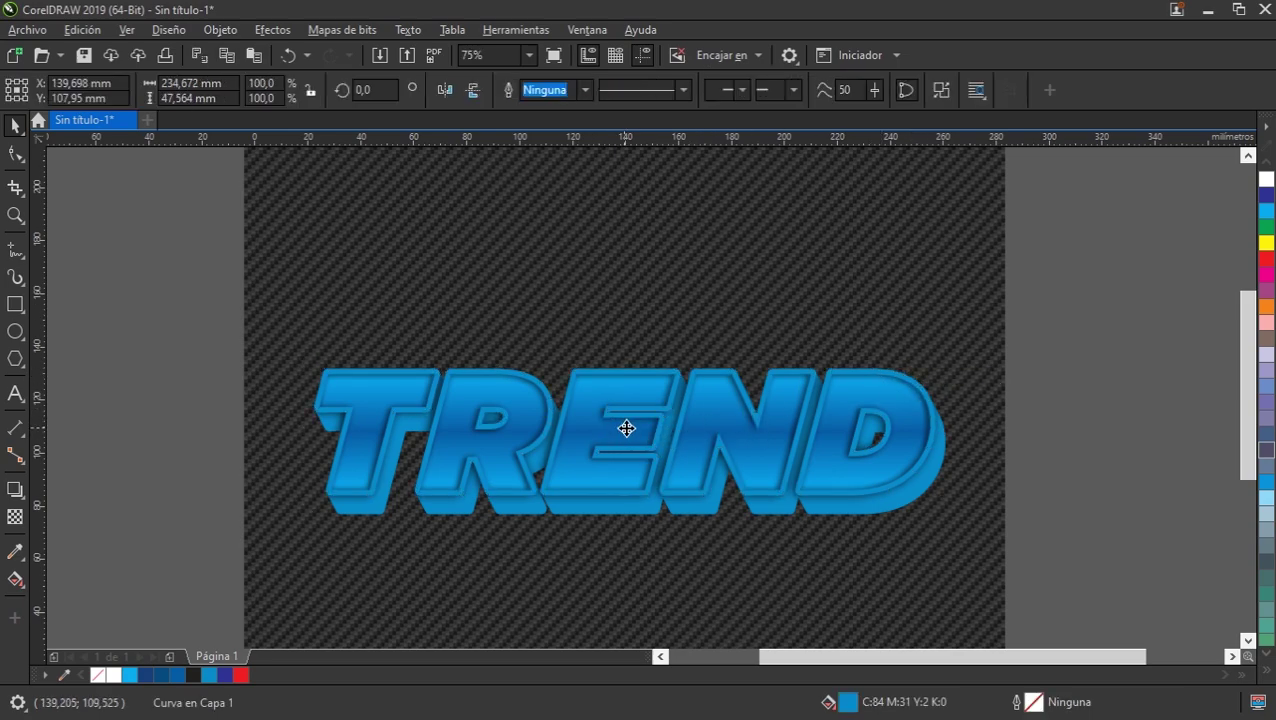
# Duplicate the TREND curve, bring the copy Al frente de página, and align it over the original
pyautogui.moveTo(605, 430); pyautogui.dragTo(595, 347)
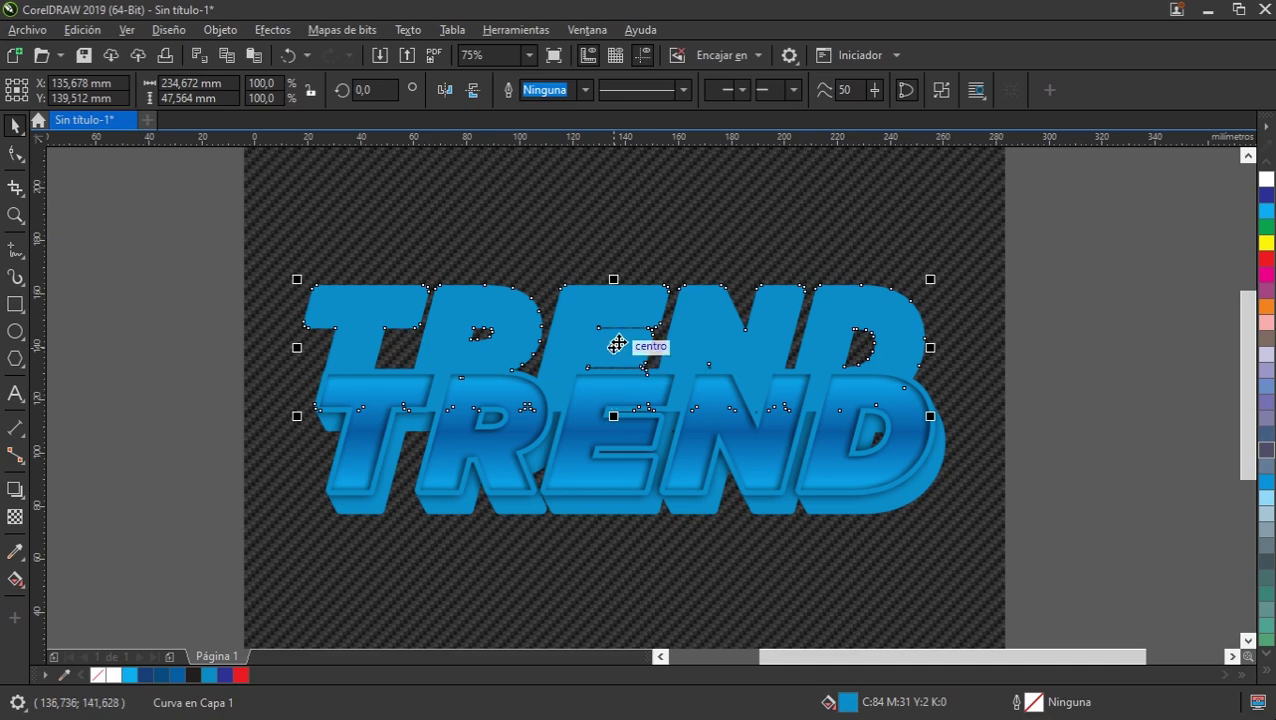
pyautogui.rightClick(620, 345)
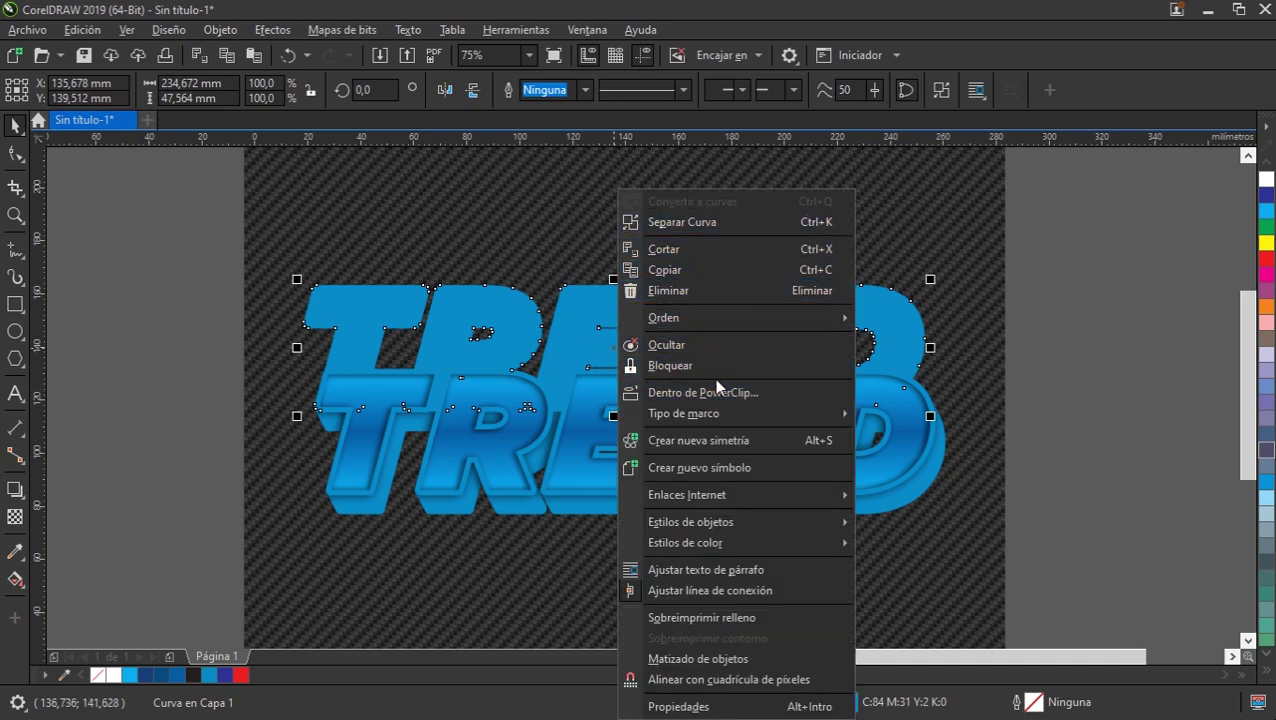
pyautogui.moveTo(663, 317)
pyautogui.click(975, 320)
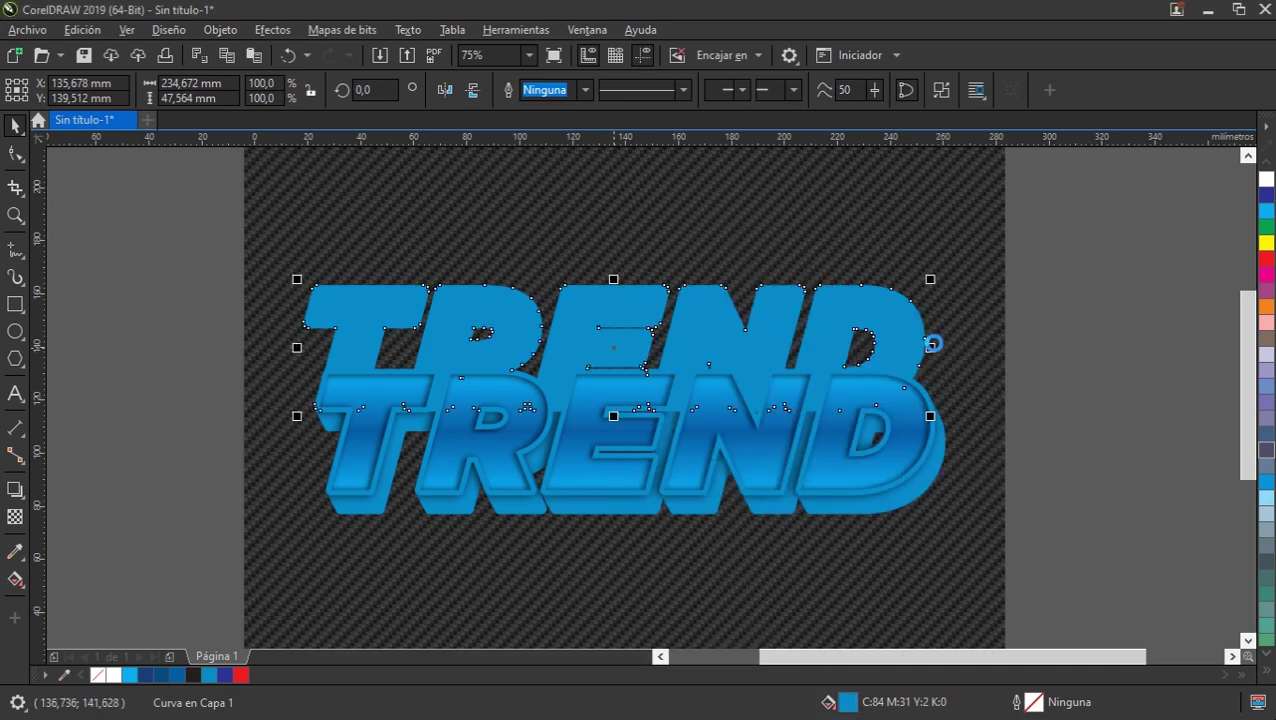
pyautogui.scroll(2, 484, 432)
pyautogui.scroll(2, 520, 372)
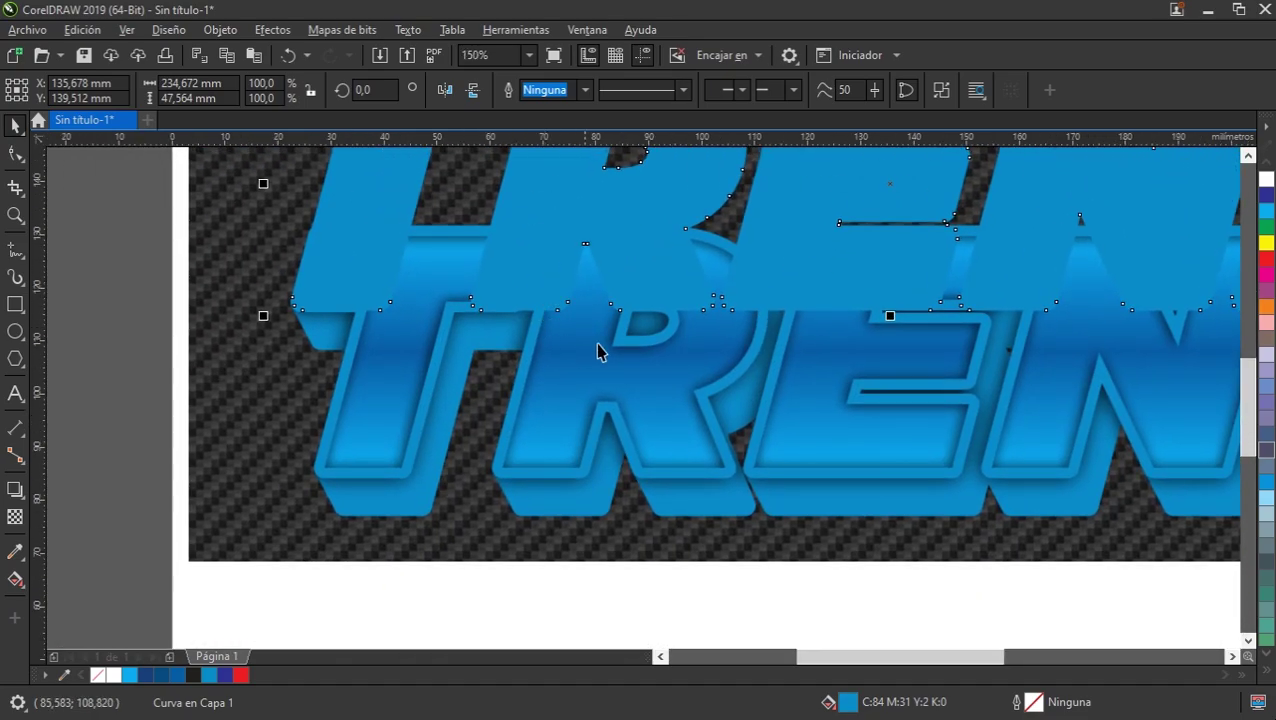
pyautogui.moveTo(644, 242)
pyautogui.mouseDown()
pyautogui.moveTo(626, 362)
pyautogui.moveTo(656, 377)
pyautogui.mouseUp()
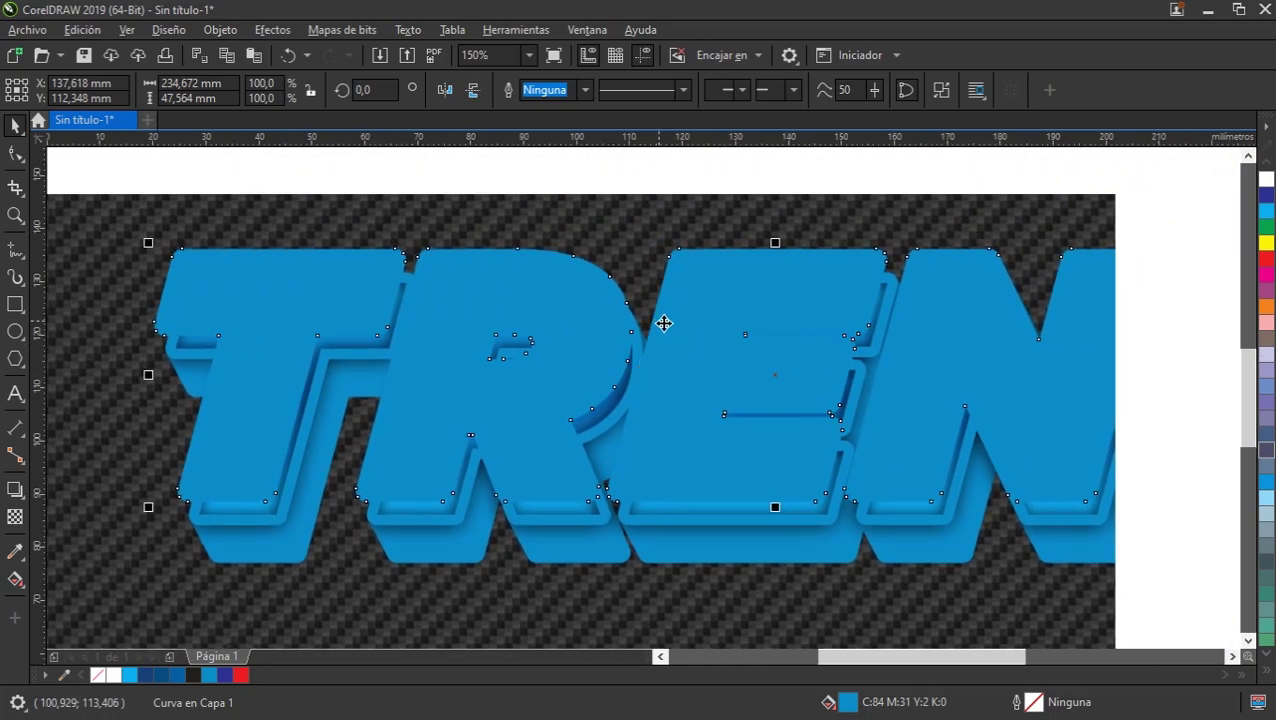
# Remove the fill from the top TREND copy
pyautogui.click(100, 676)
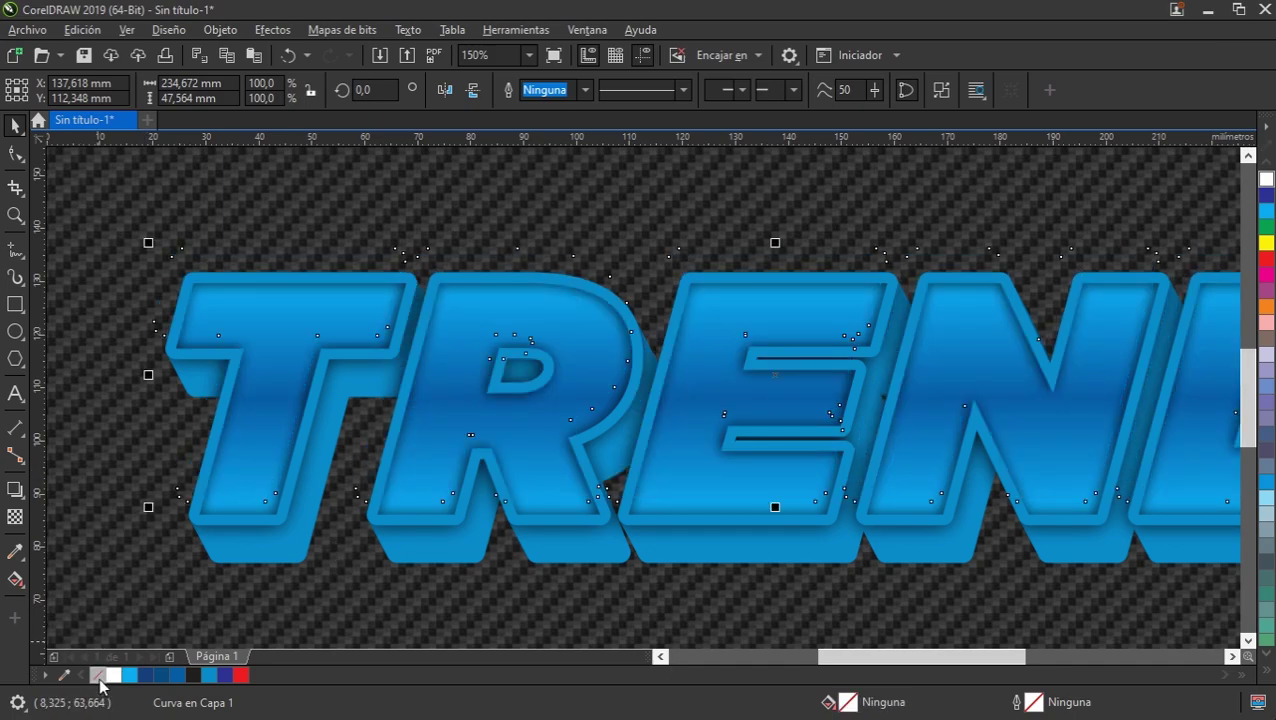
pyautogui.click(1268, 672)
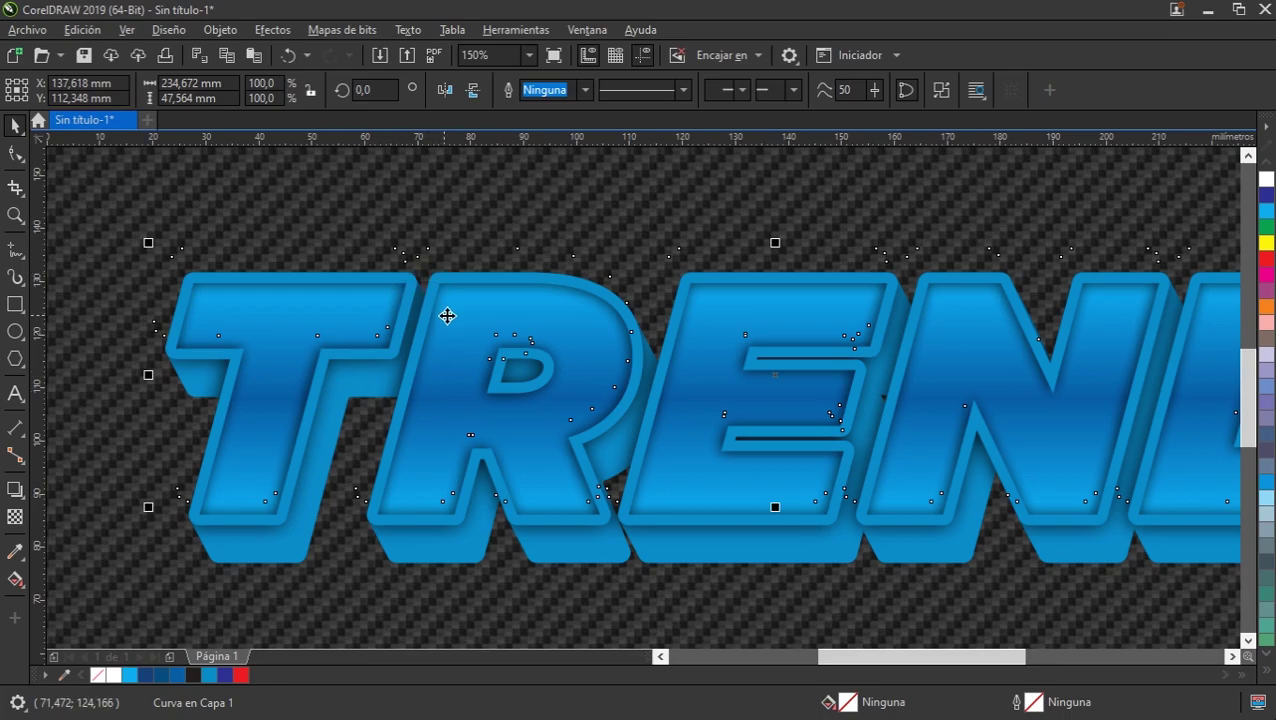
pyautogui.moveTo(444, 316); pyautogui.dragTo(427, 330)
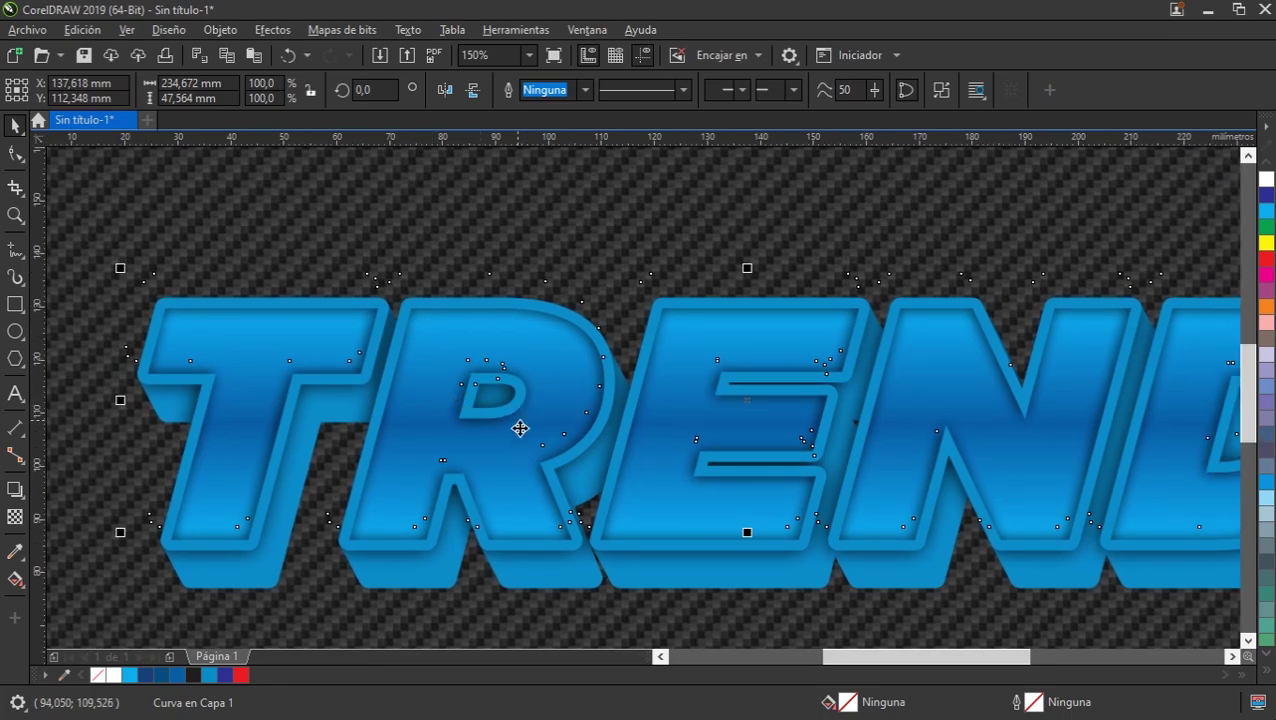
# Give the TREND copy a pure white 8.0 px outline
pyautogui.rightClick(114, 676)
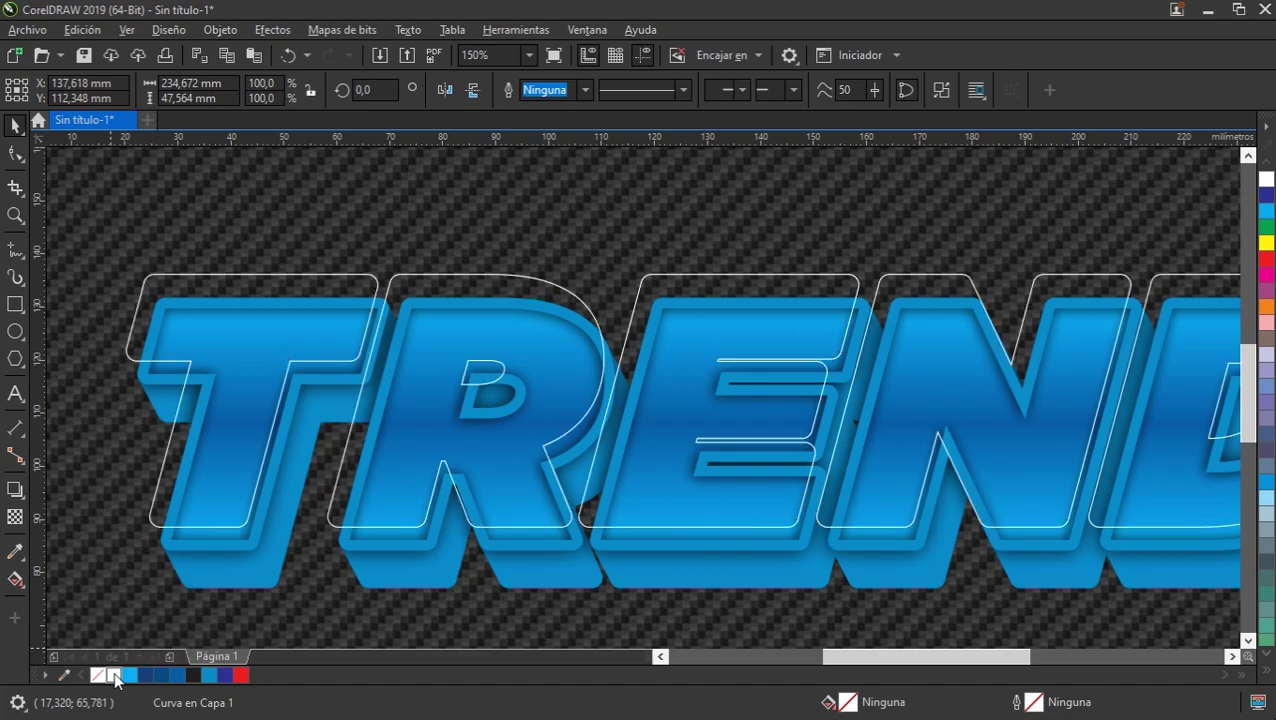
pyautogui.rightClick(1267, 181)
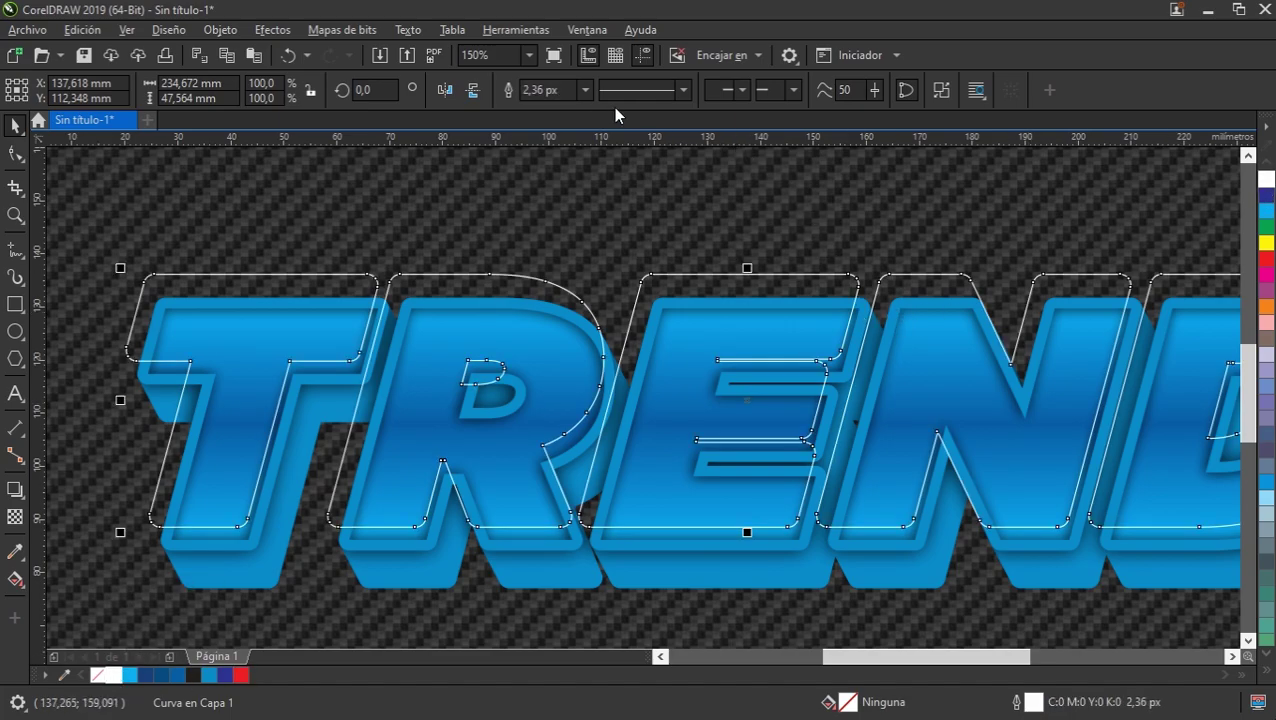
pyautogui.click(586, 91)
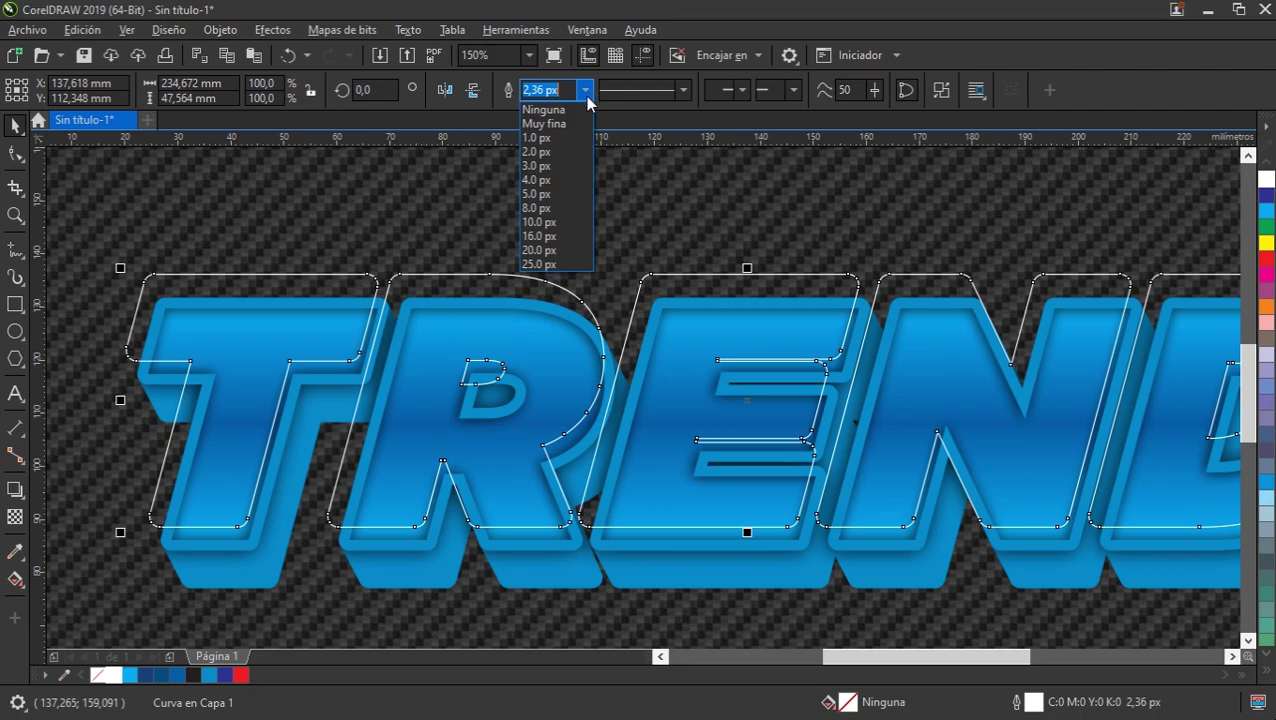
pyautogui.click(537, 208)
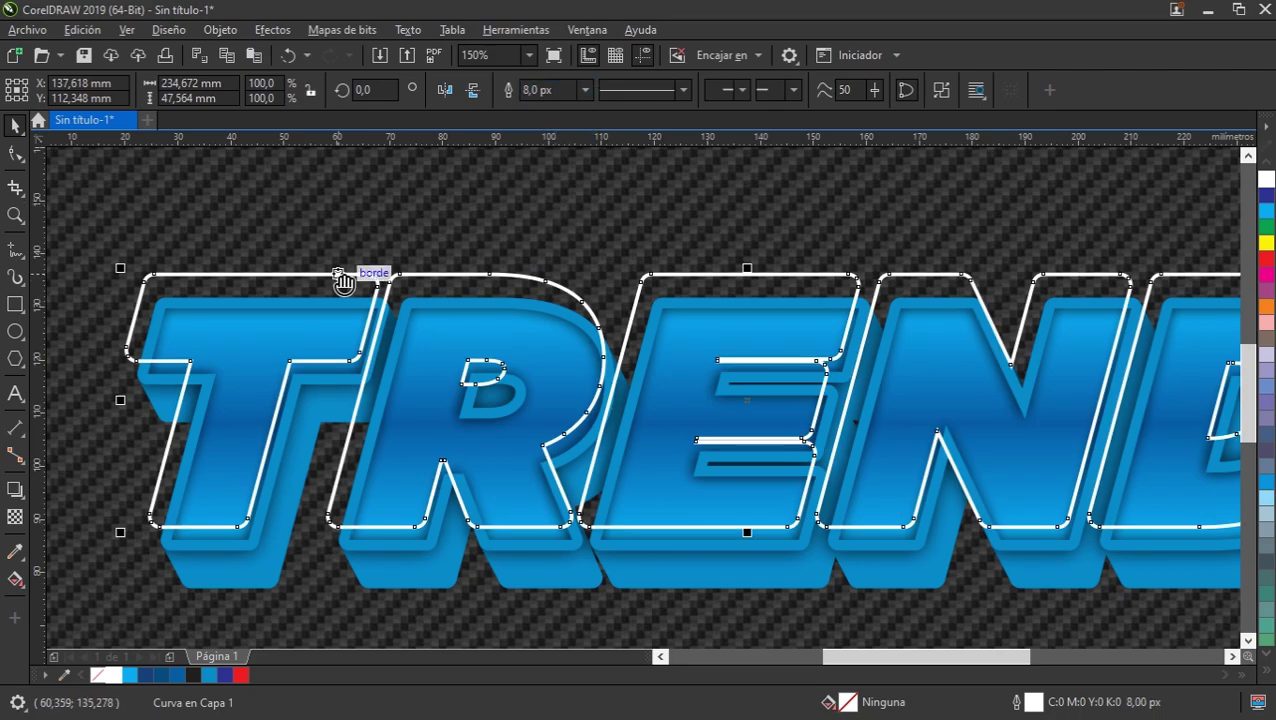
pyautogui.scroll(1, 342, 276)
pyautogui.scroll(-1, 421, 250)
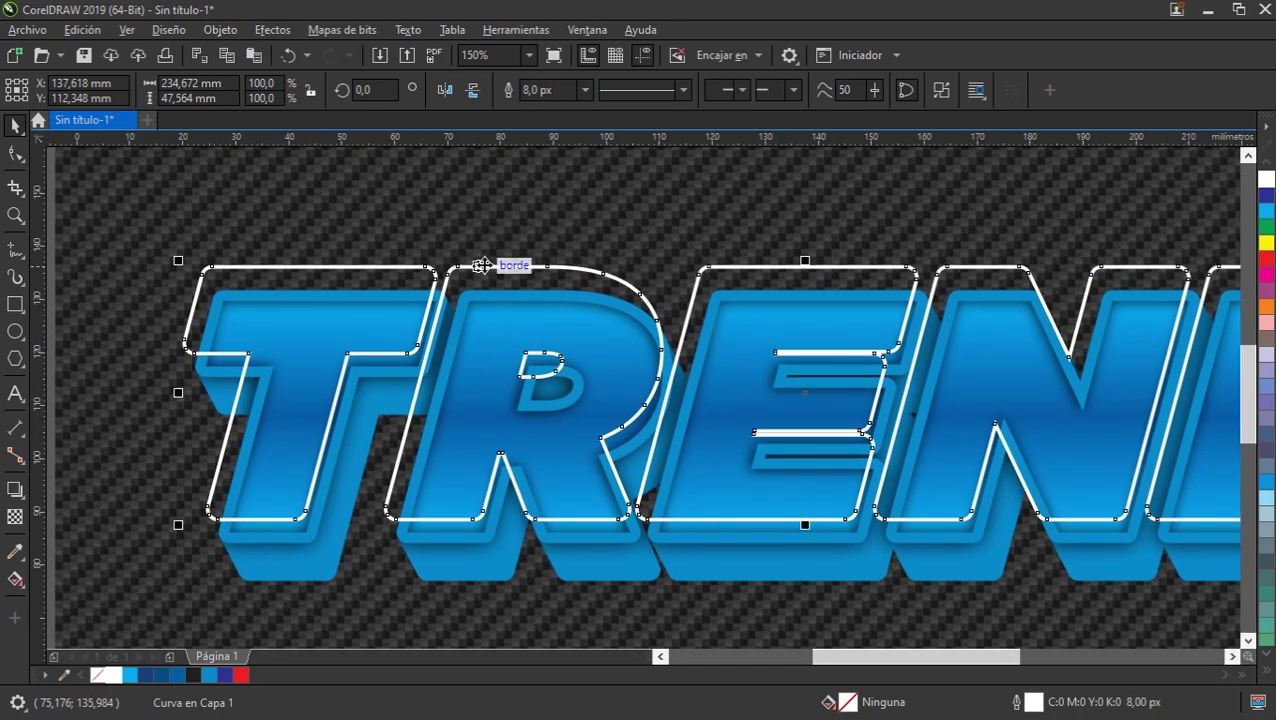
pyautogui.scroll(1, 485, 260)
pyautogui.scroll(1, 510, 265)
pyautogui.scroll(1, 560, 290)
pyautogui.scroll(1, 578, 298)
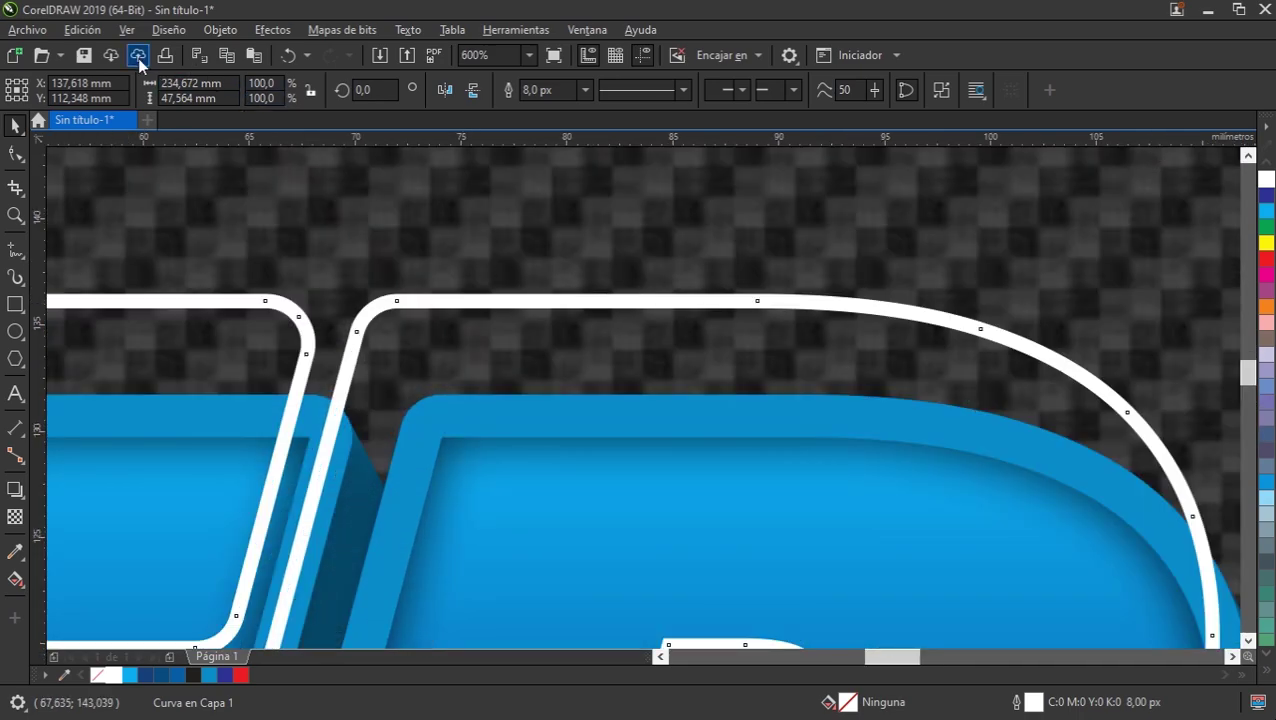
# Check the outline in Líneas de dibujo view, then switch back to Mejorado
pyautogui.click(128, 30)
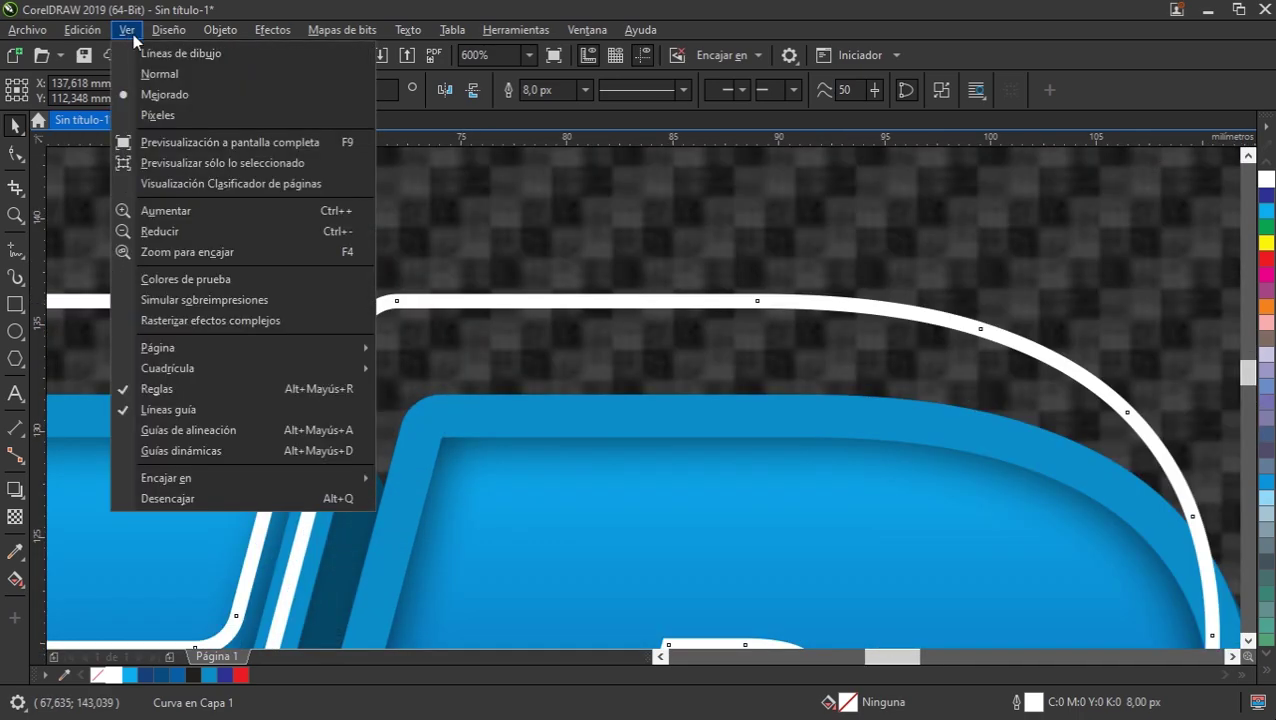
pyautogui.click(188, 53)
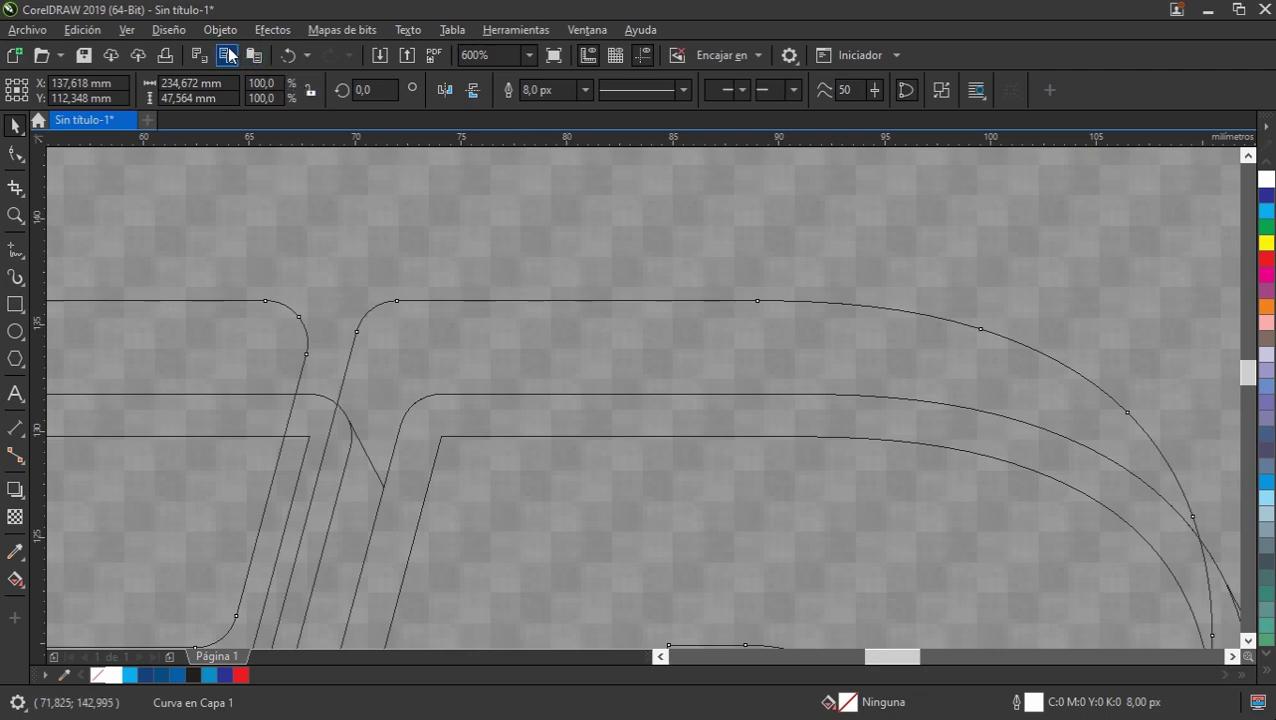
pyautogui.click(136, 30)
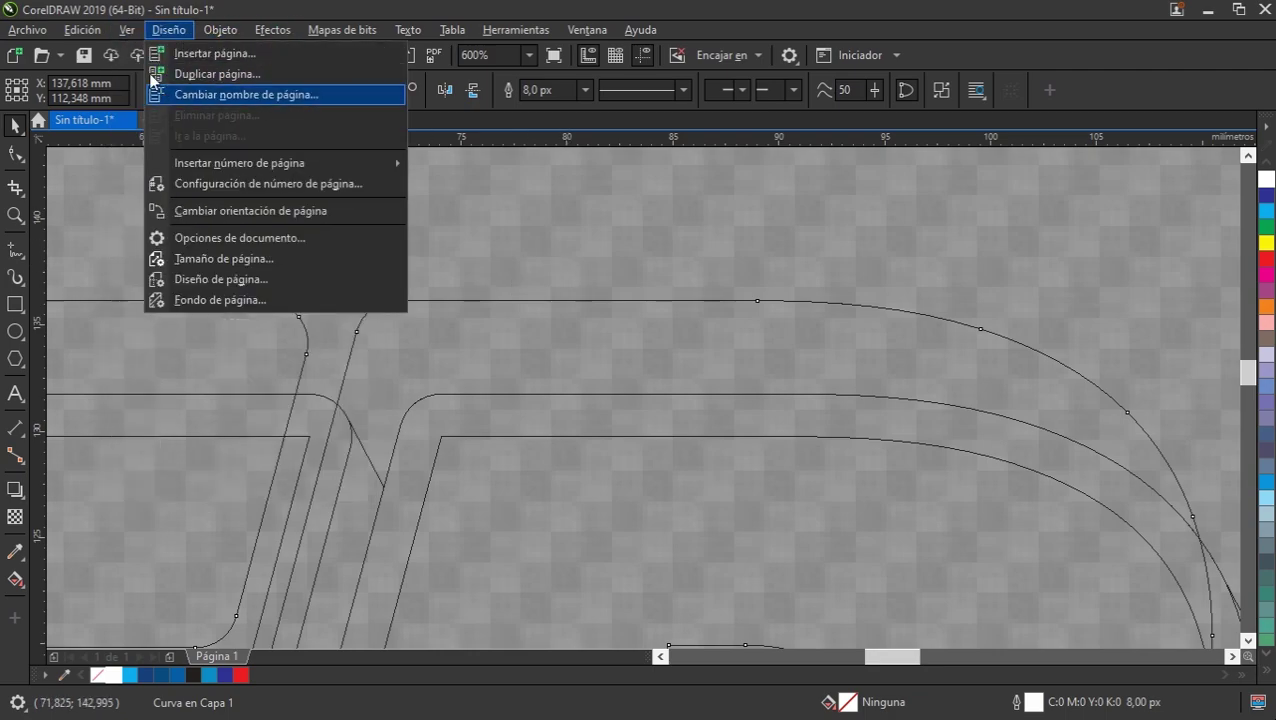
pyautogui.click(153, 96)
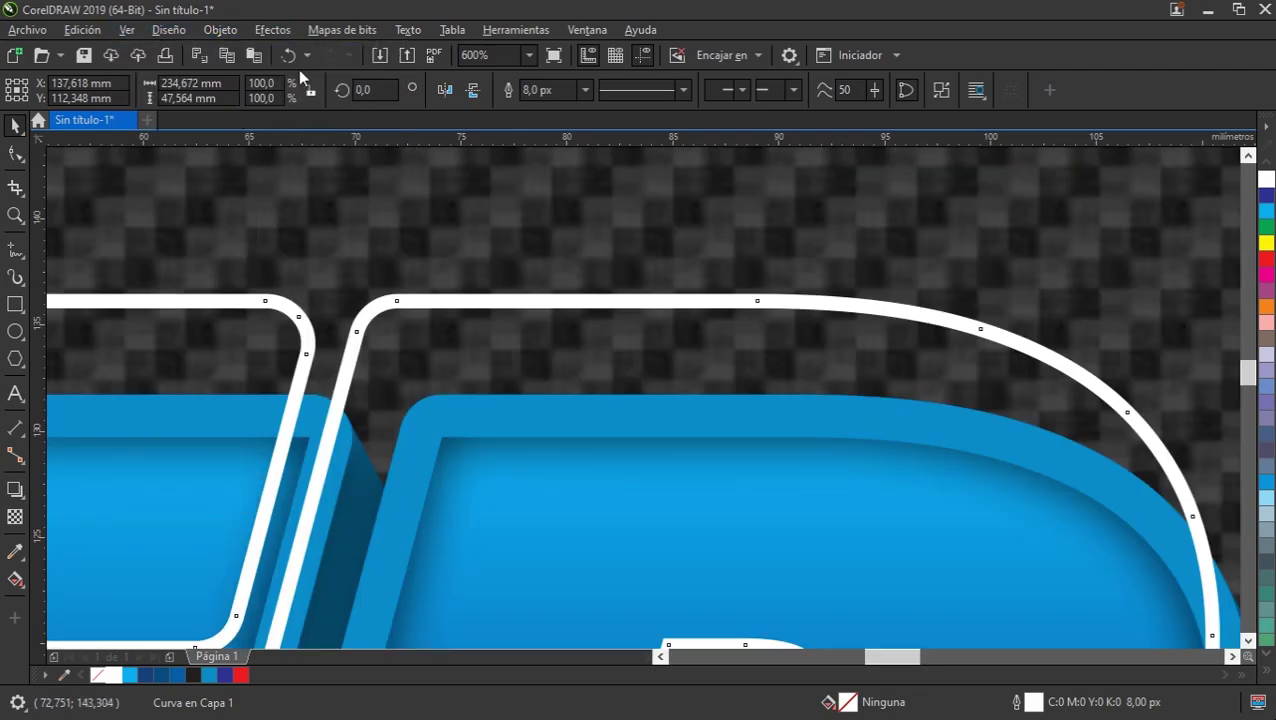
# Convert the white outline into a filled object and verify it in wireframe view
pyautogui.click(210, 32)
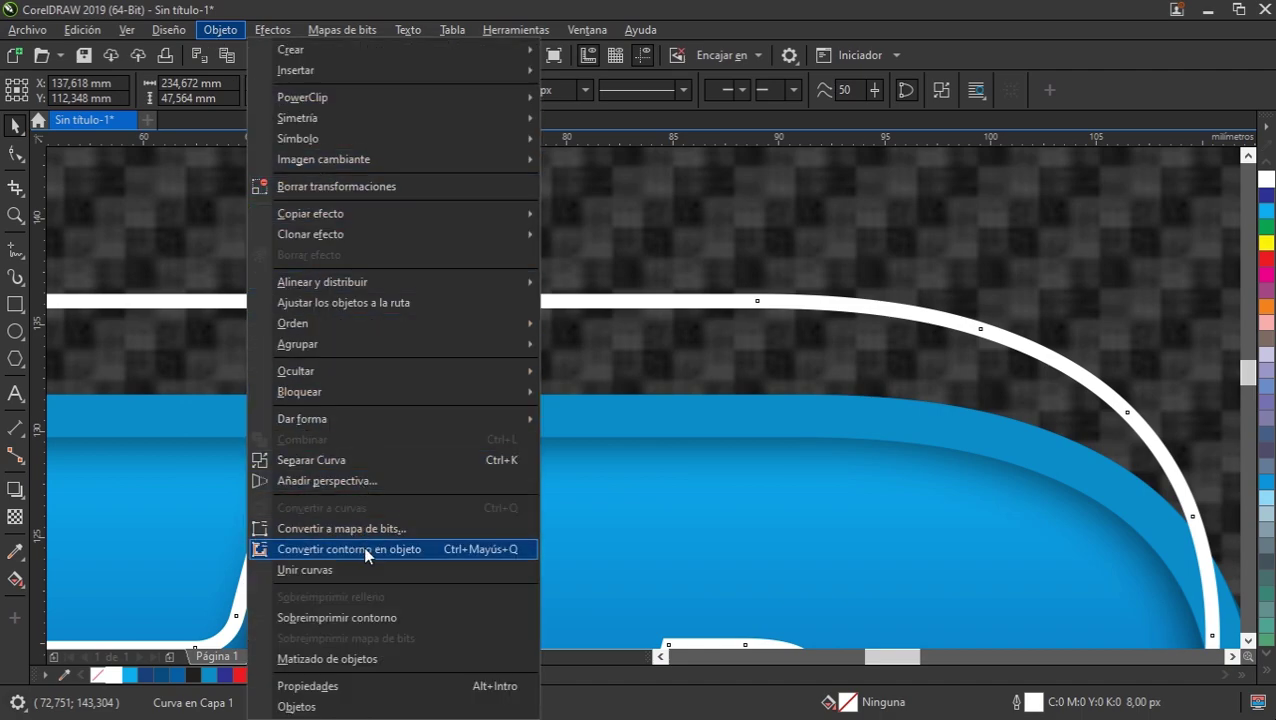
pyautogui.click(412, 551)
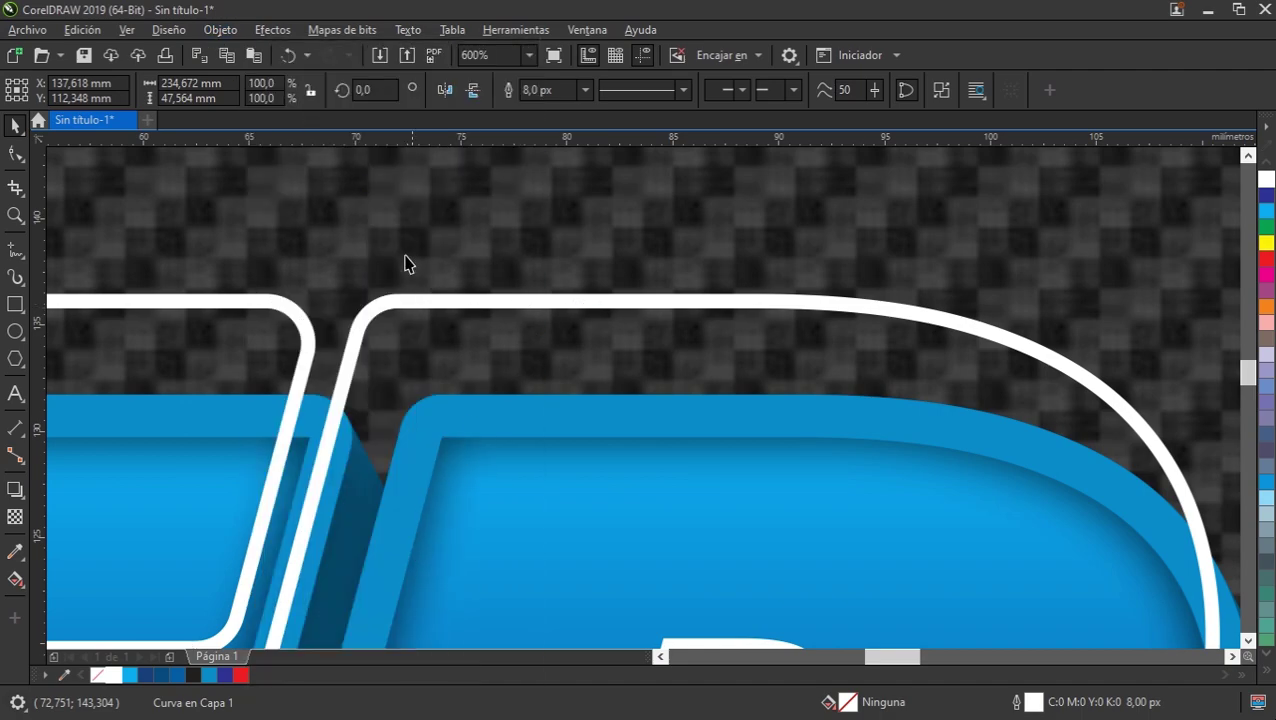
pyautogui.click(127, 32)
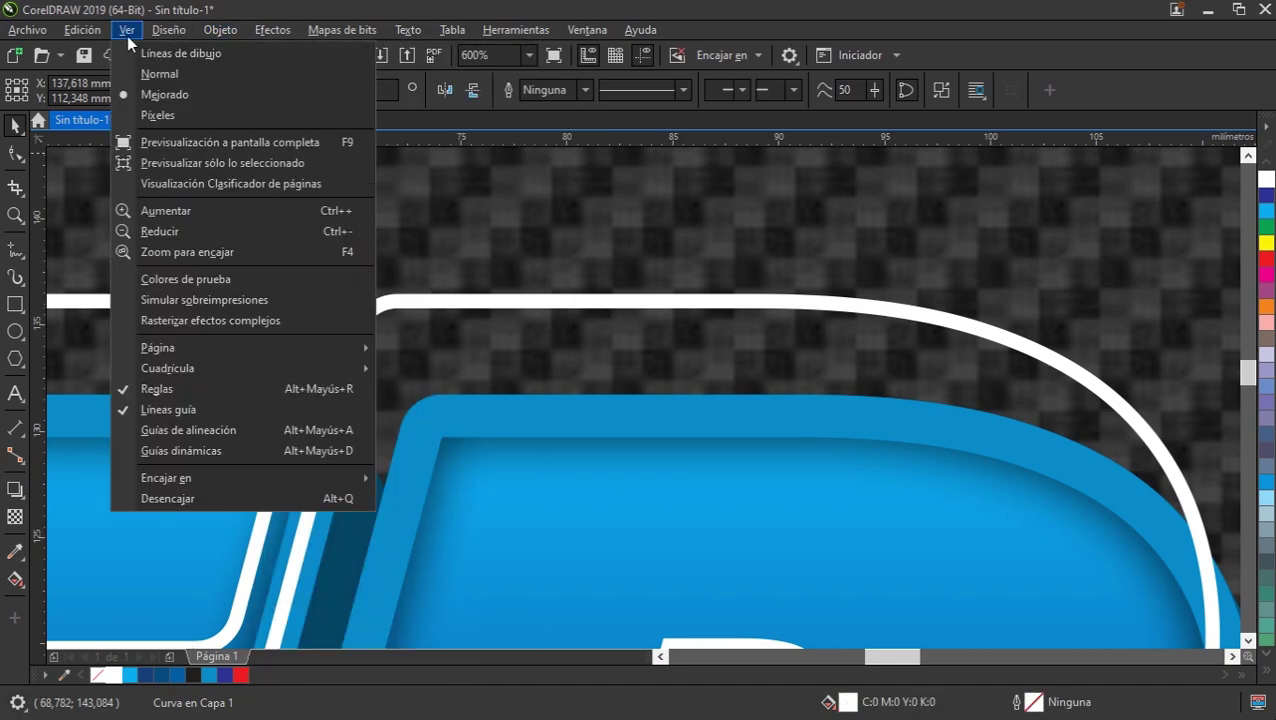
pyautogui.click(177, 53)
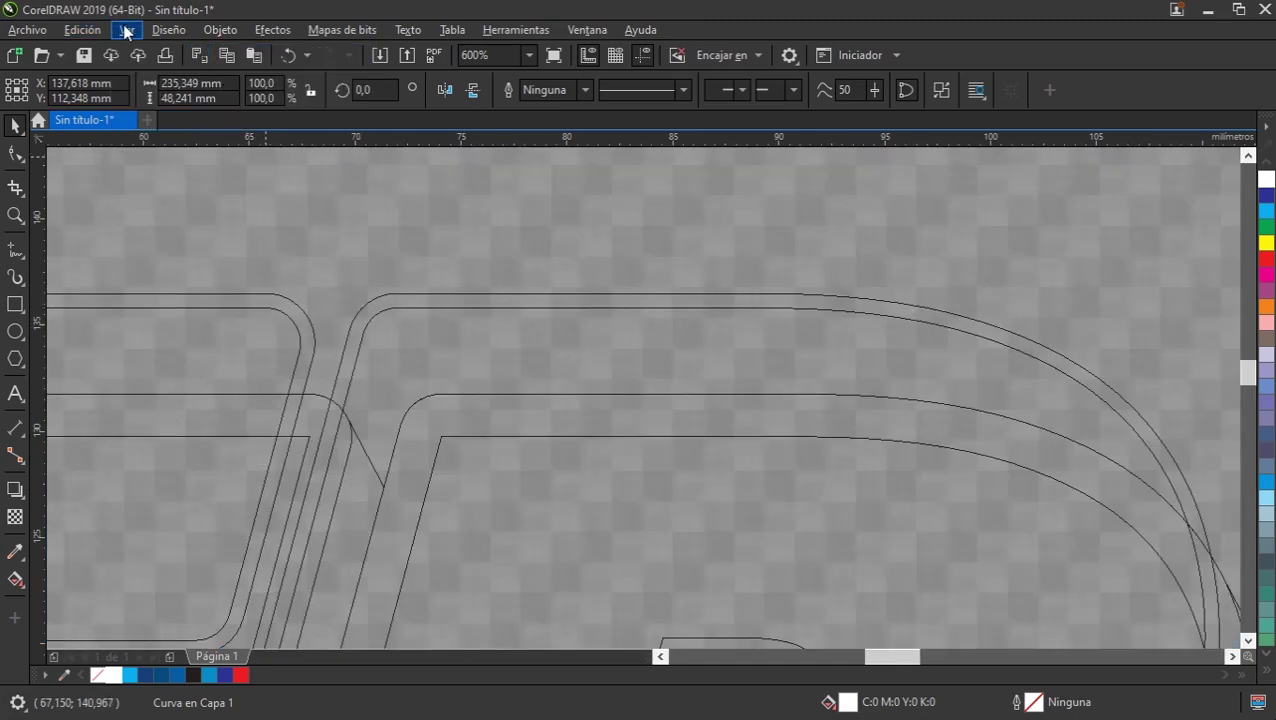
pyautogui.click(184, 90)
pyautogui.scroll(-2, 470, 262)
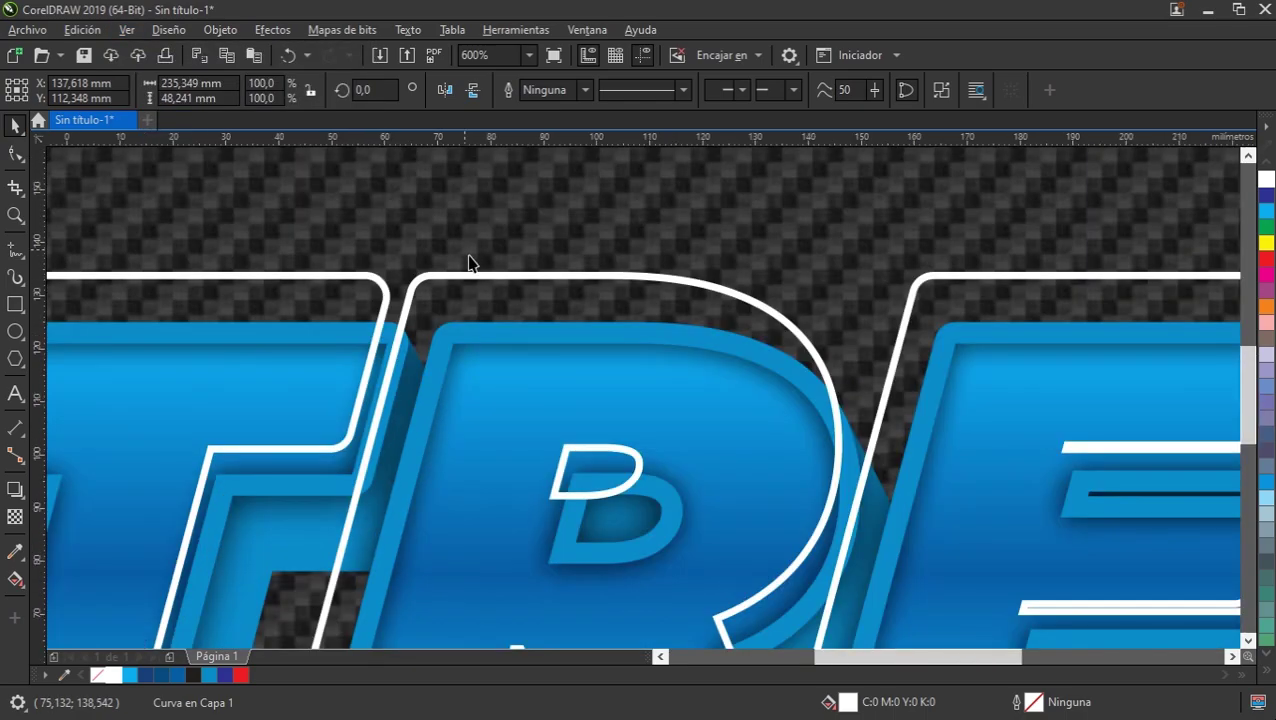
pyautogui.scroll(-2, 470, 262)
pyautogui.scroll(-2, 504, 279)
pyautogui.scroll(-1, 578, 327)
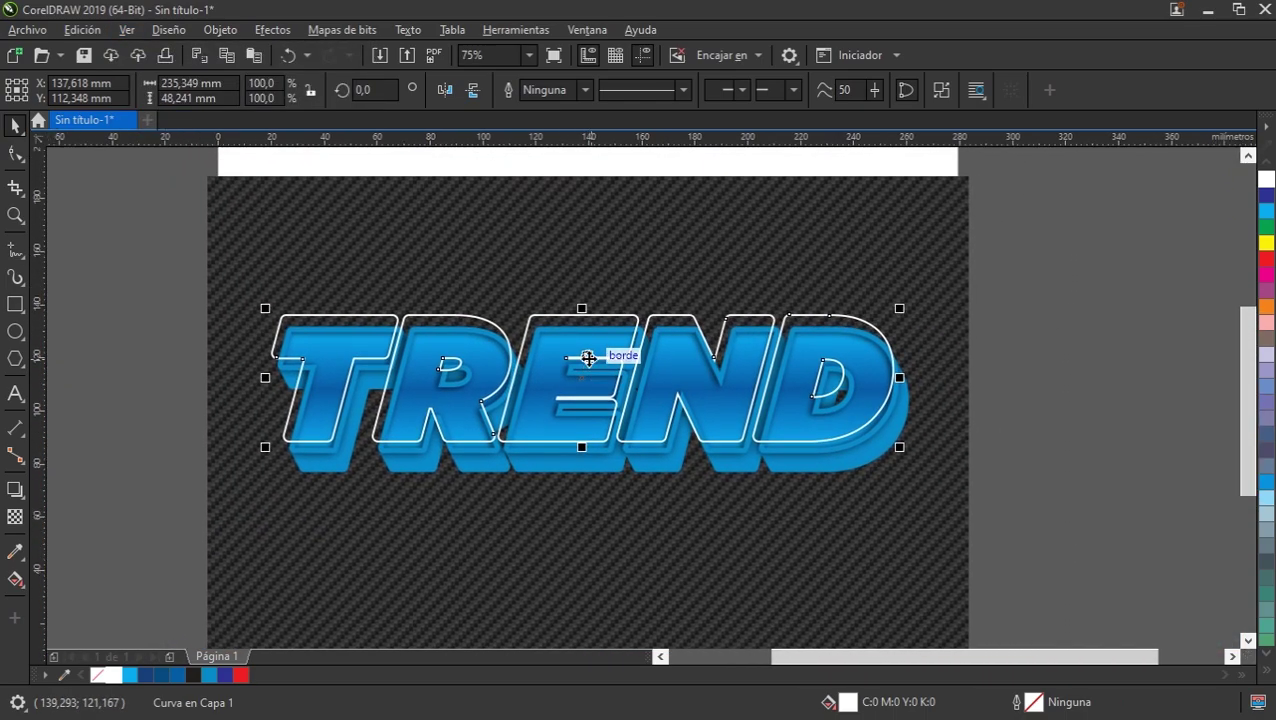
pyautogui.scroll(2, 585, 362)
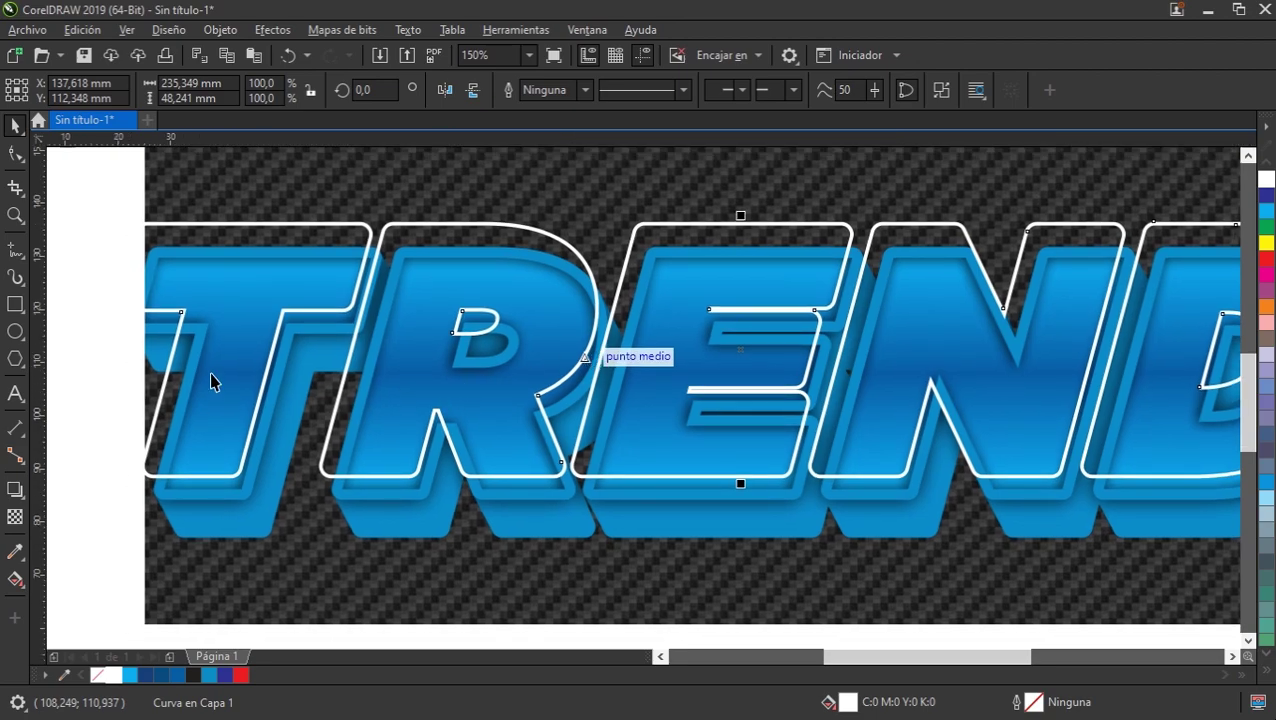
# Add a drop shadow to the white outline object with opacity raised to 100
pyautogui.click(15, 489)
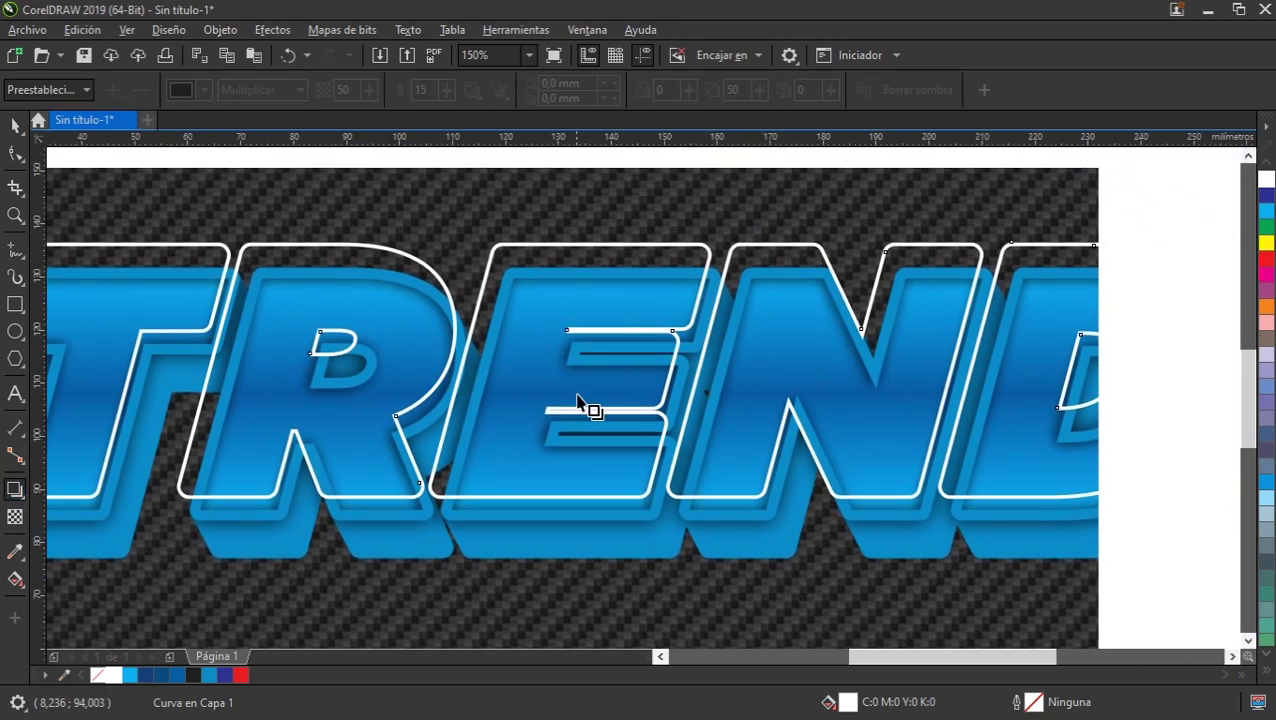
pyautogui.moveTo(645, 452); pyautogui.dragTo(1222, 371)
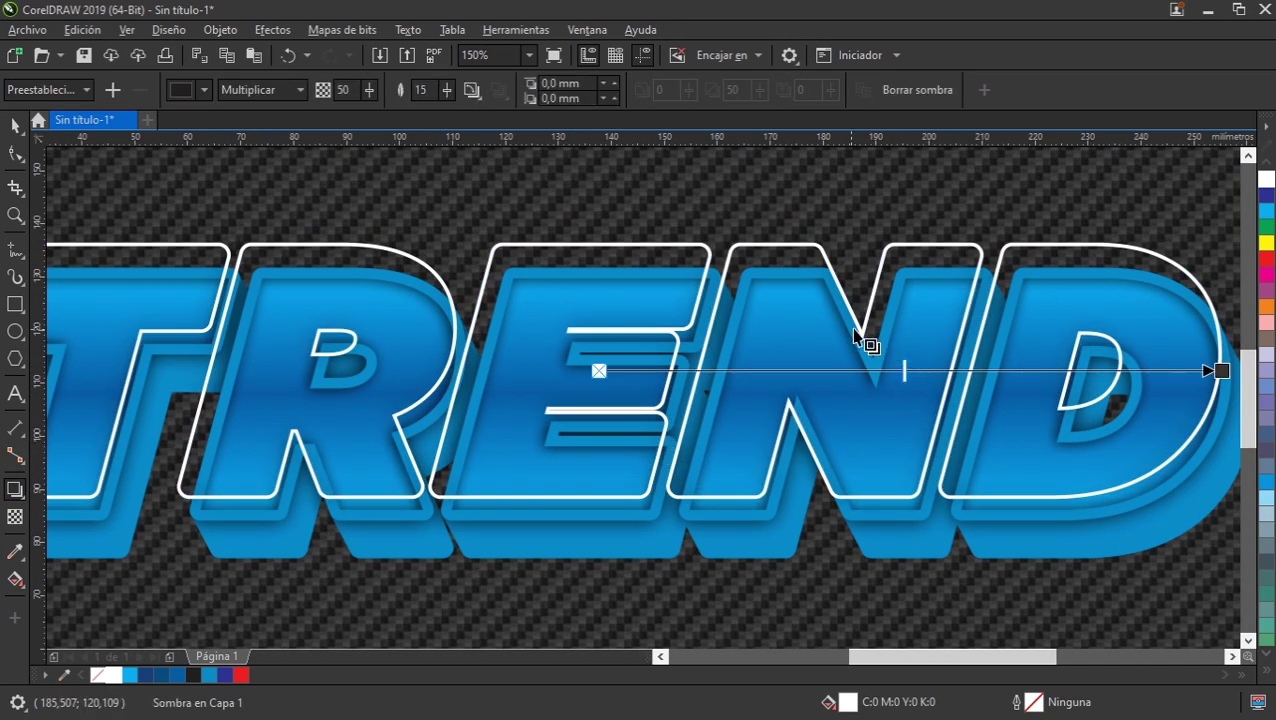
pyautogui.scroll(-2, 860, 340)
pyautogui.scroll(2, 838, 393)
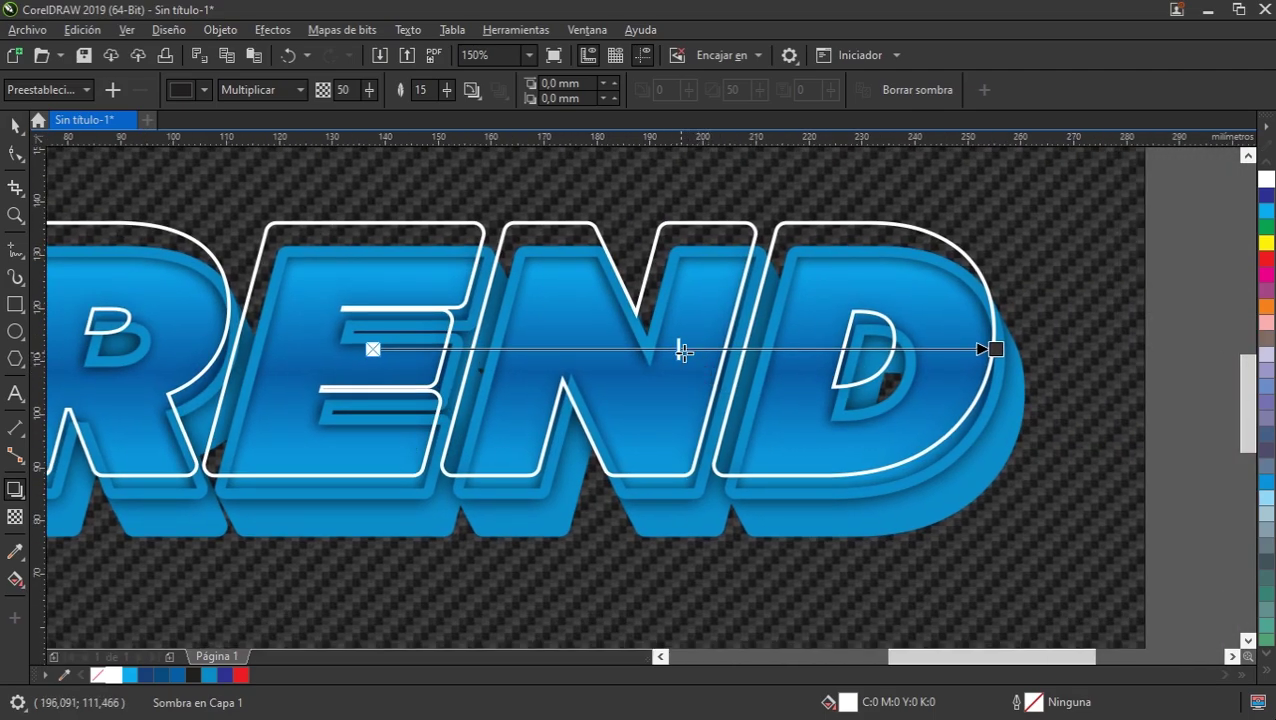
pyautogui.moveTo(680, 349); pyautogui.dragTo(730, 350)
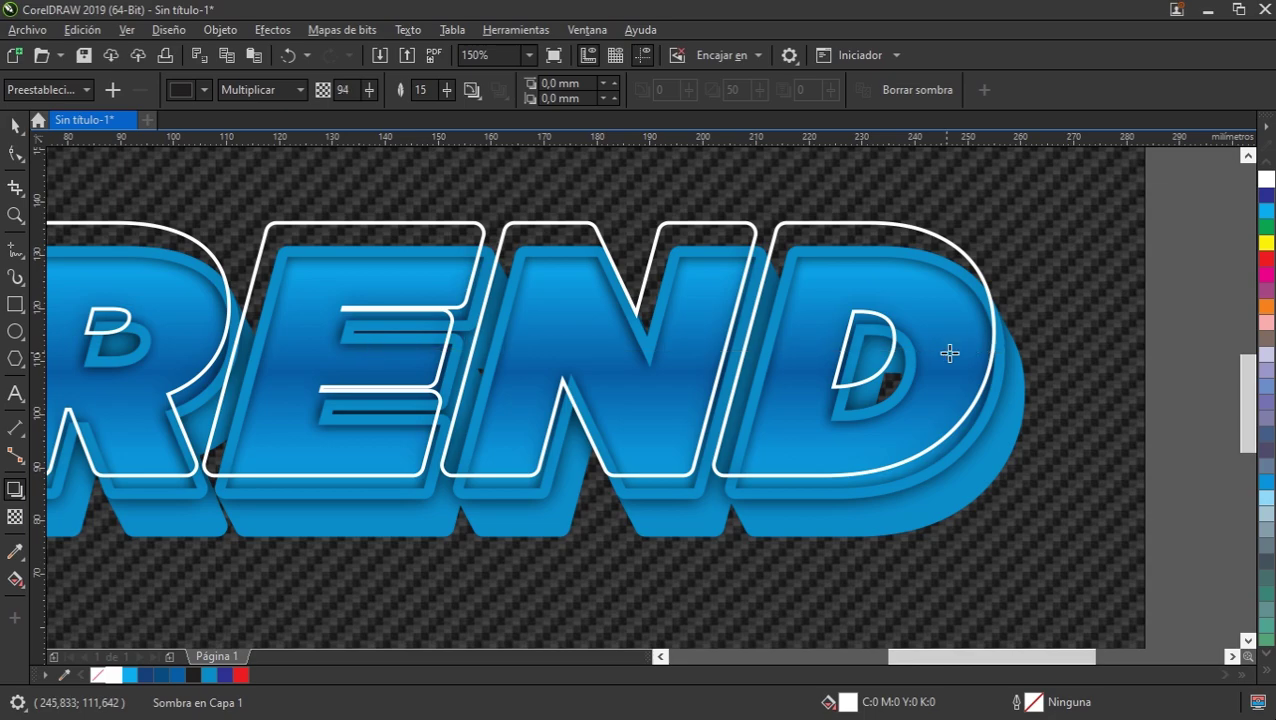
pyautogui.moveTo(945, 350); pyautogui.dragTo(985, 349)
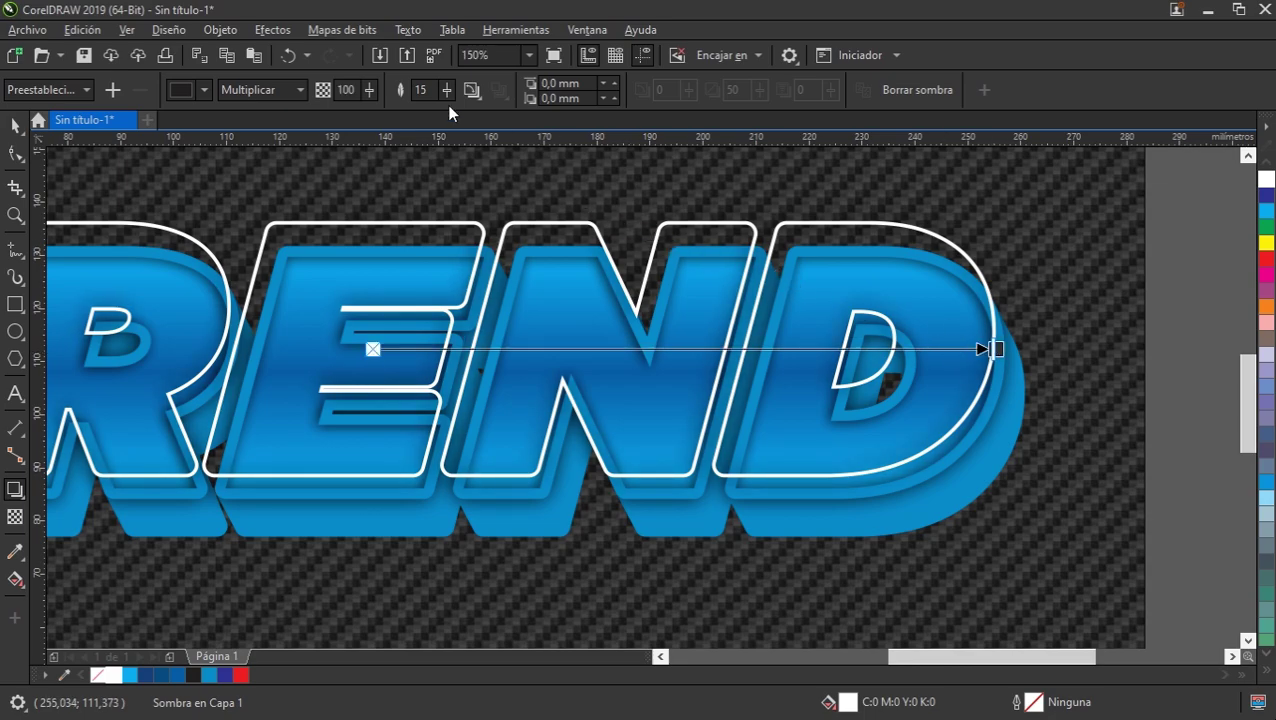
pyautogui.moveTo(458, 92); pyautogui.dragTo(453, 97)
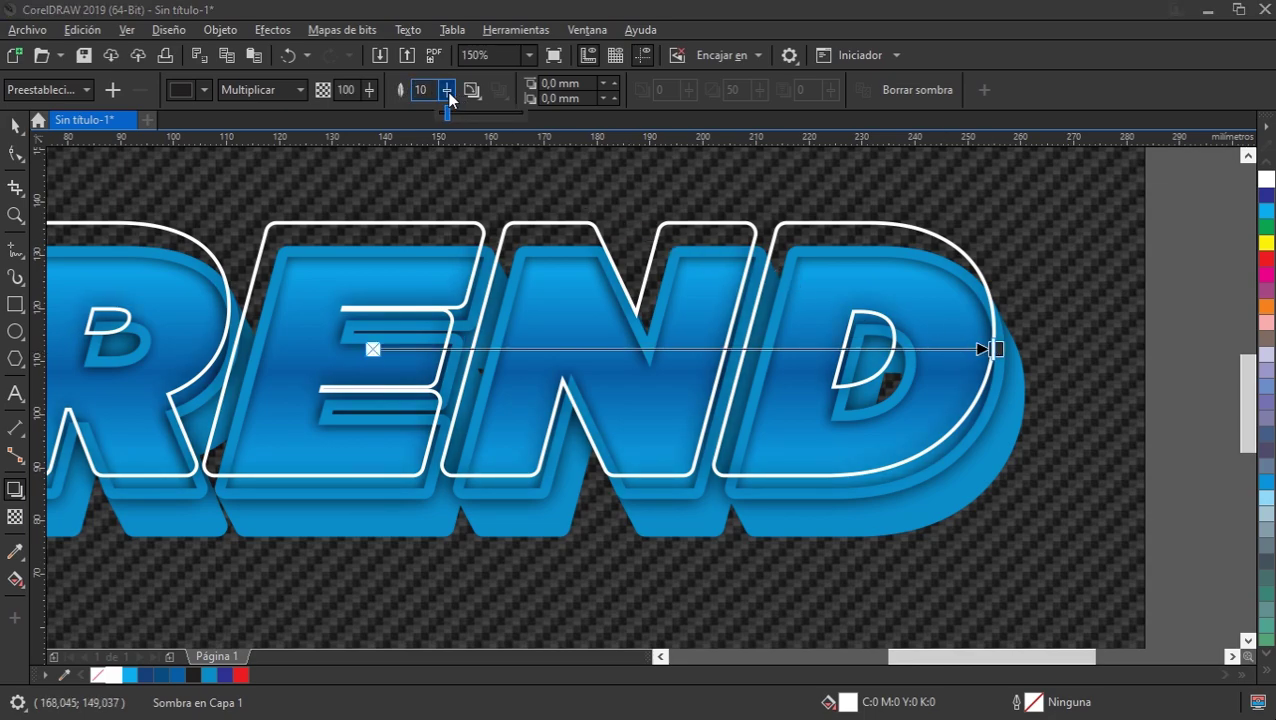
pyautogui.scroll(-2, 655, 365)
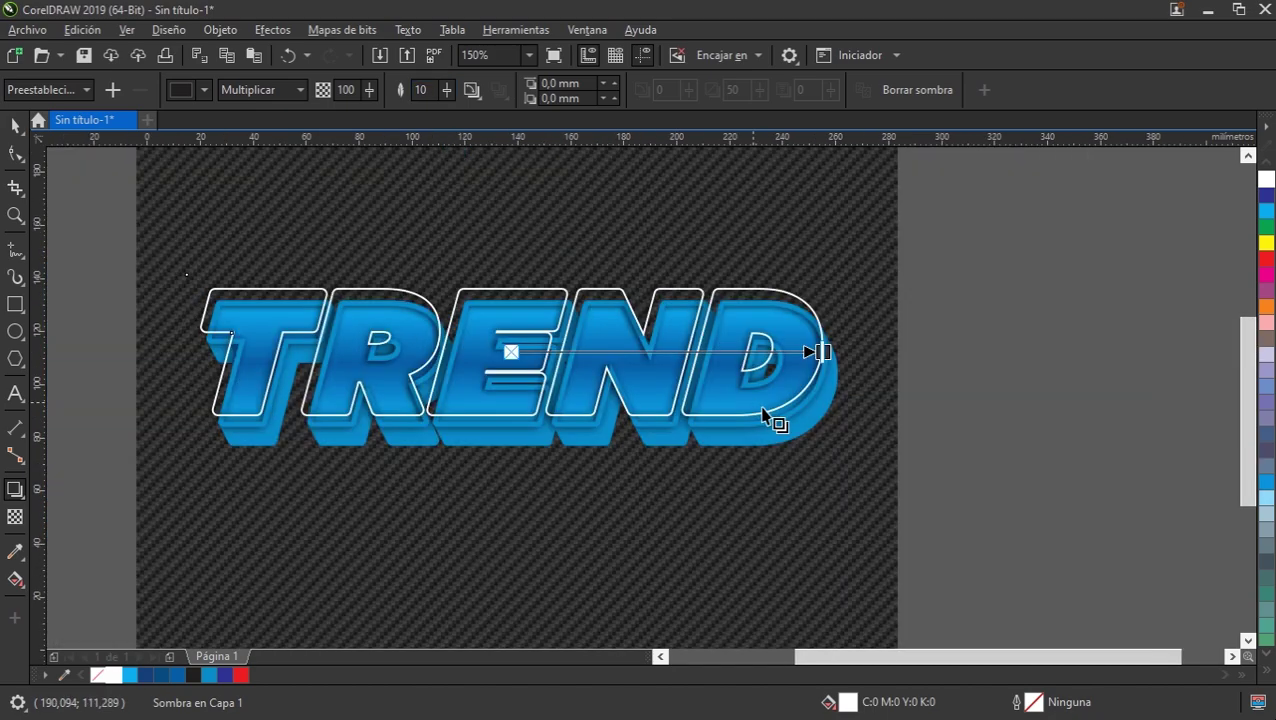
pyautogui.scroll(1, 720, 415)
pyautogui.scroll(1, 540, 403)
pyautogui.scroll(1, 520, 410)
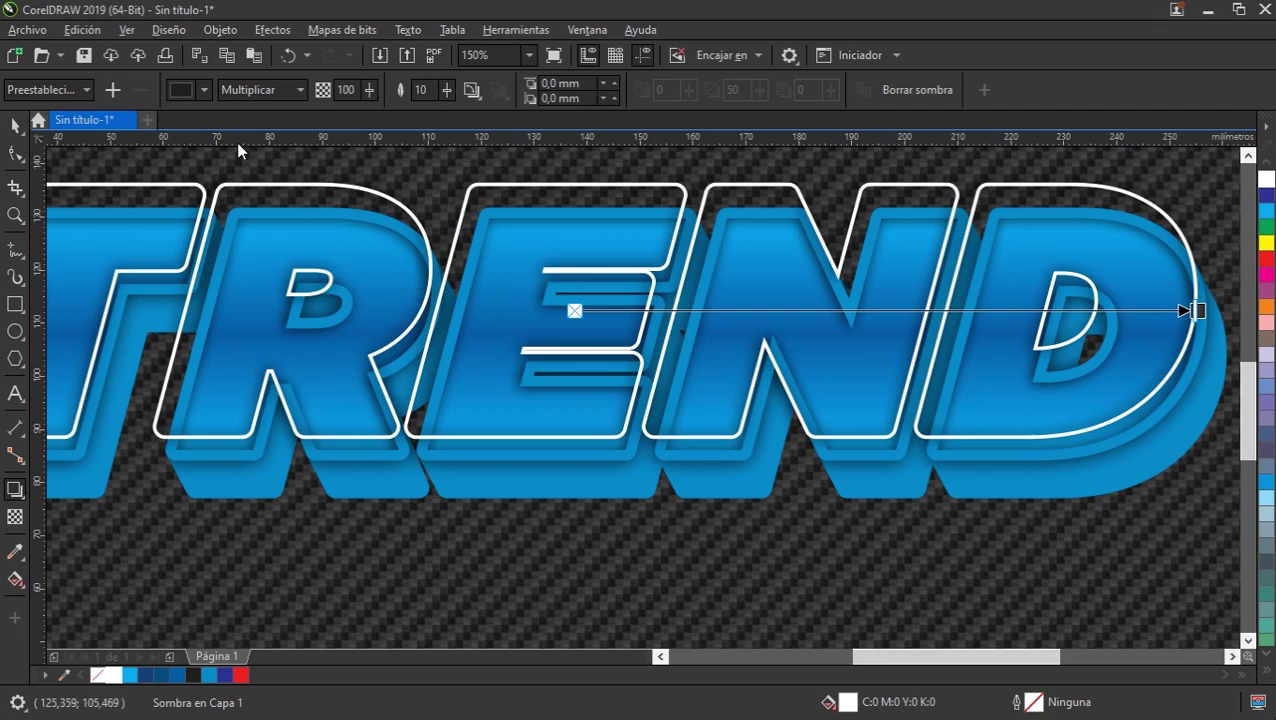
# Set the shadow colour to Cian, blend mode Añadir, and feathering 12
pyautogui.click(204, 90)
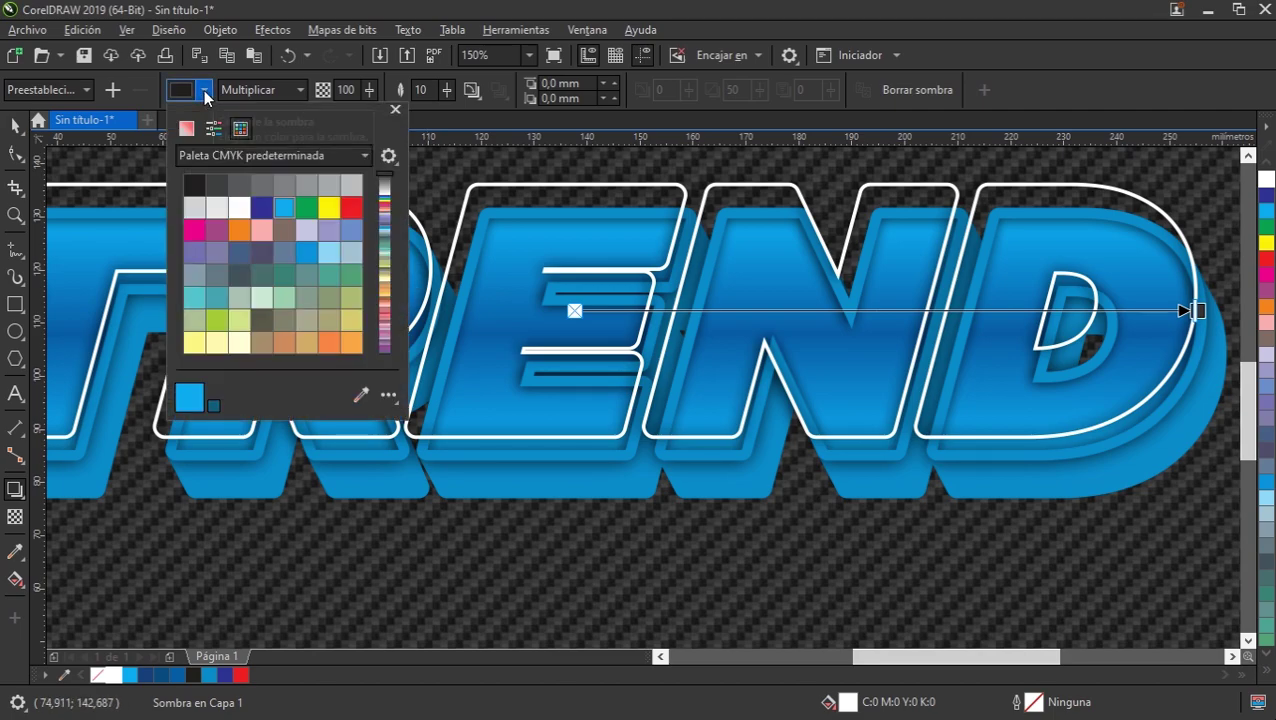
pyautogui.click(289, 210)
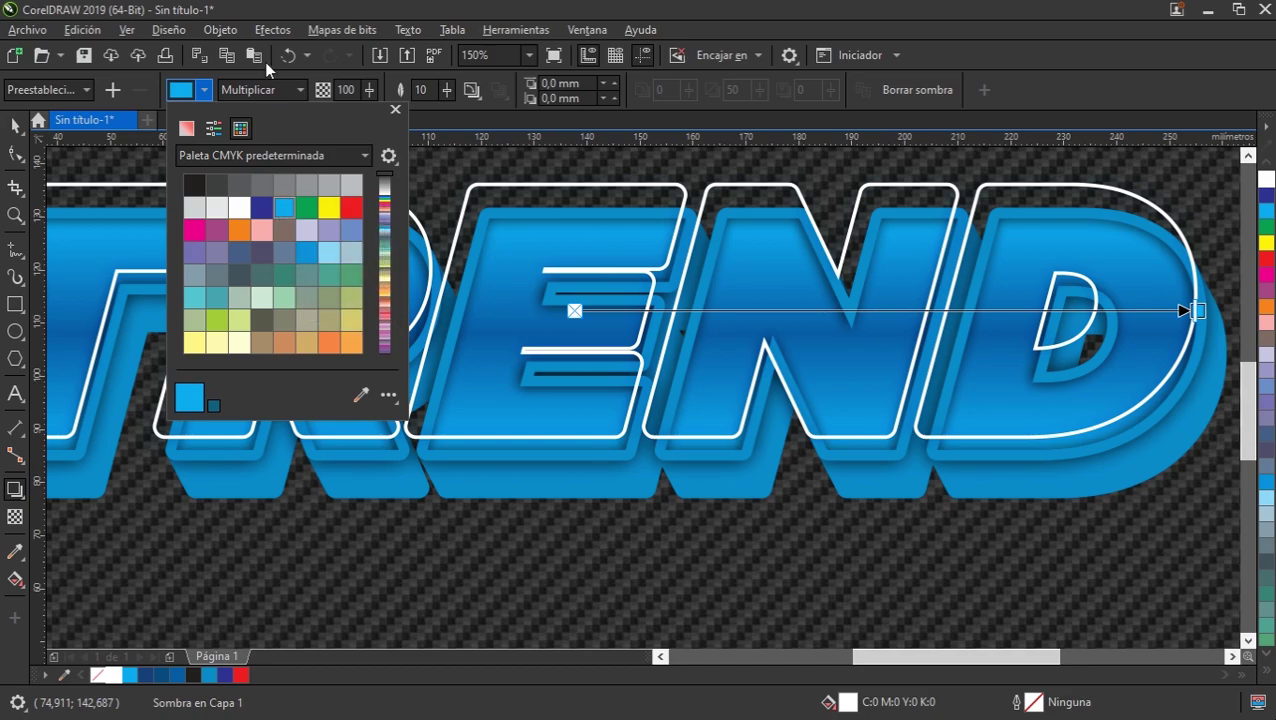
pyautogui.click(287, 92)
pyautogui.click(296, 94)
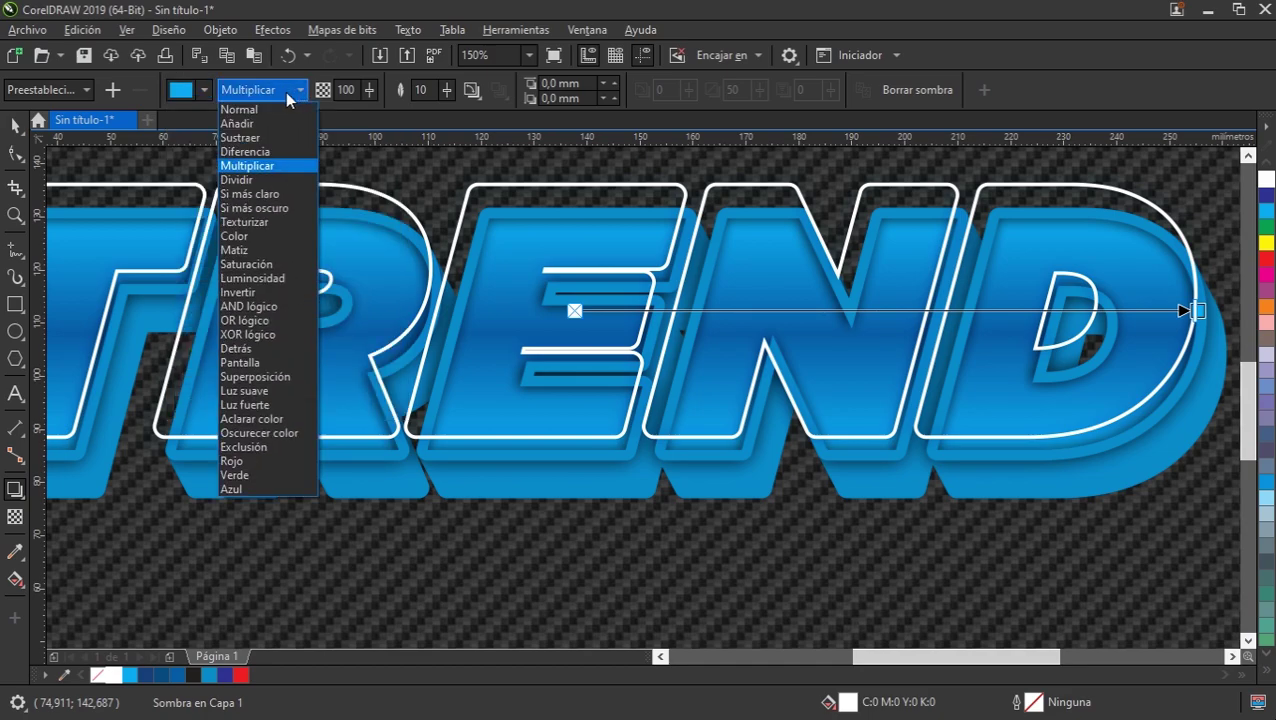
pyautogui.click(251, 127)
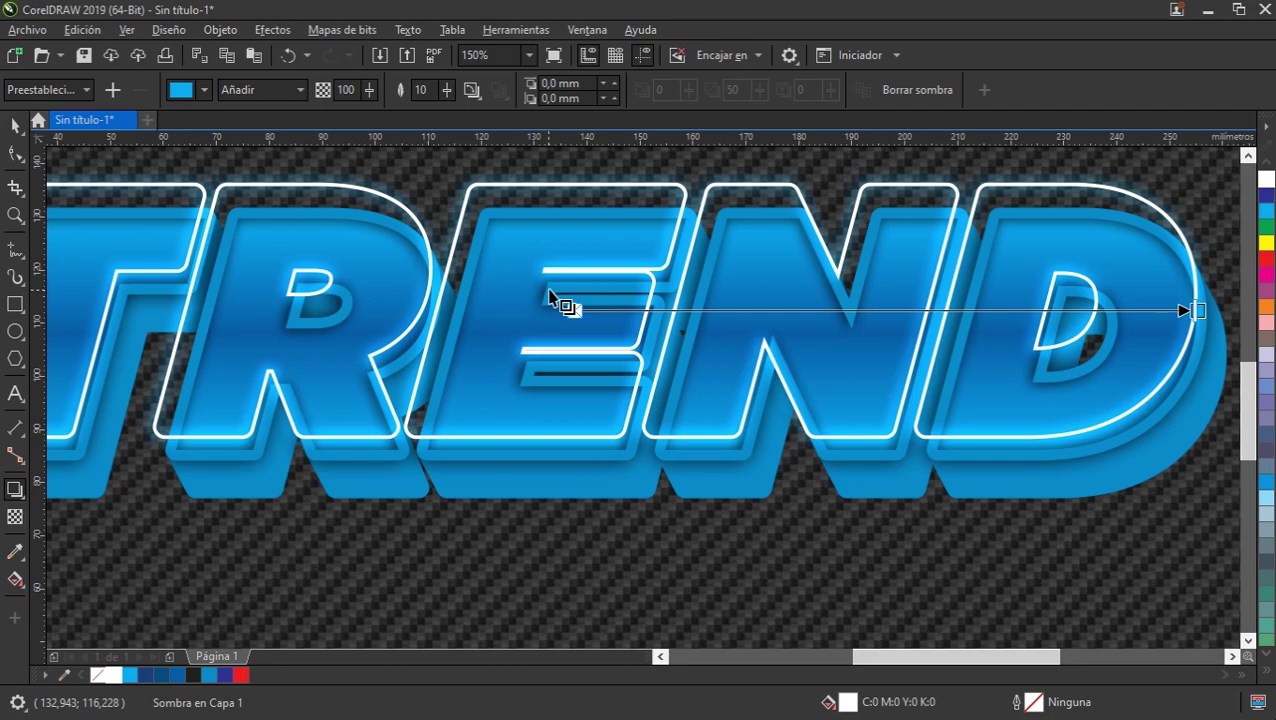
pyautogui.scroll(-2, 555, 293)
pyautogui.scroll(2, 509, 301)
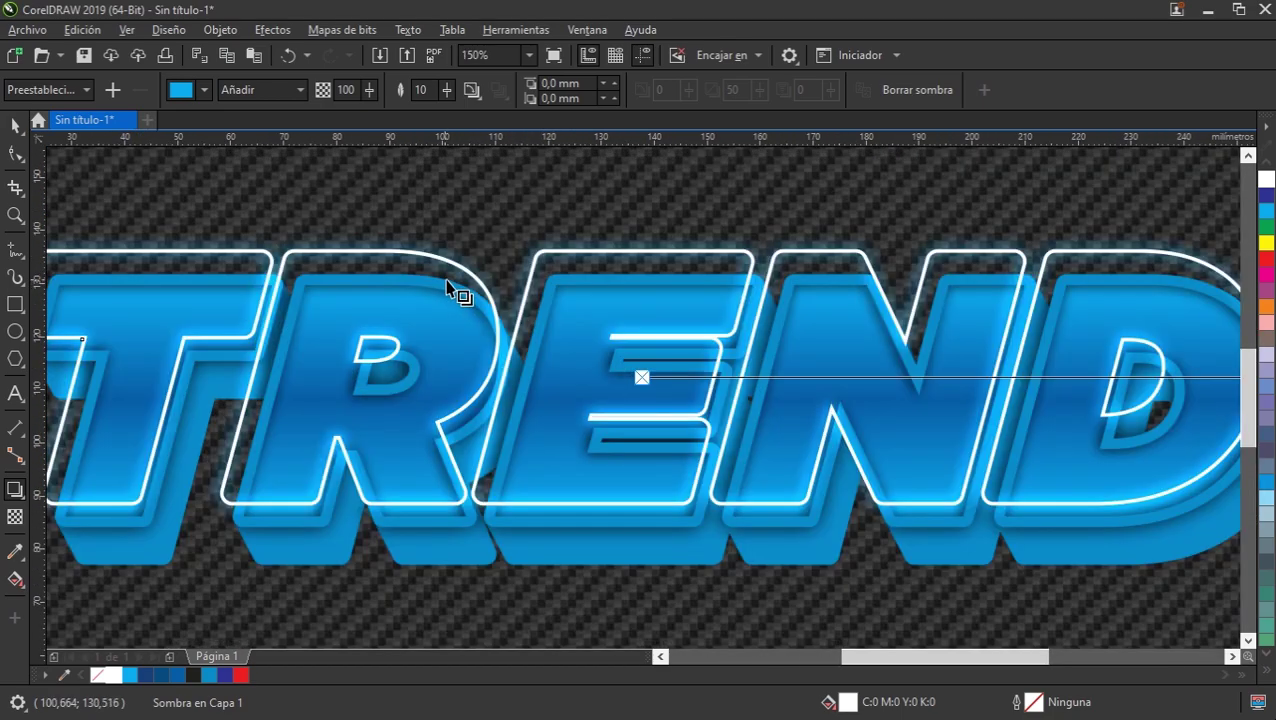
pyautogui.moveTo(940, 398); pyautogui.dragTo(632, 379)
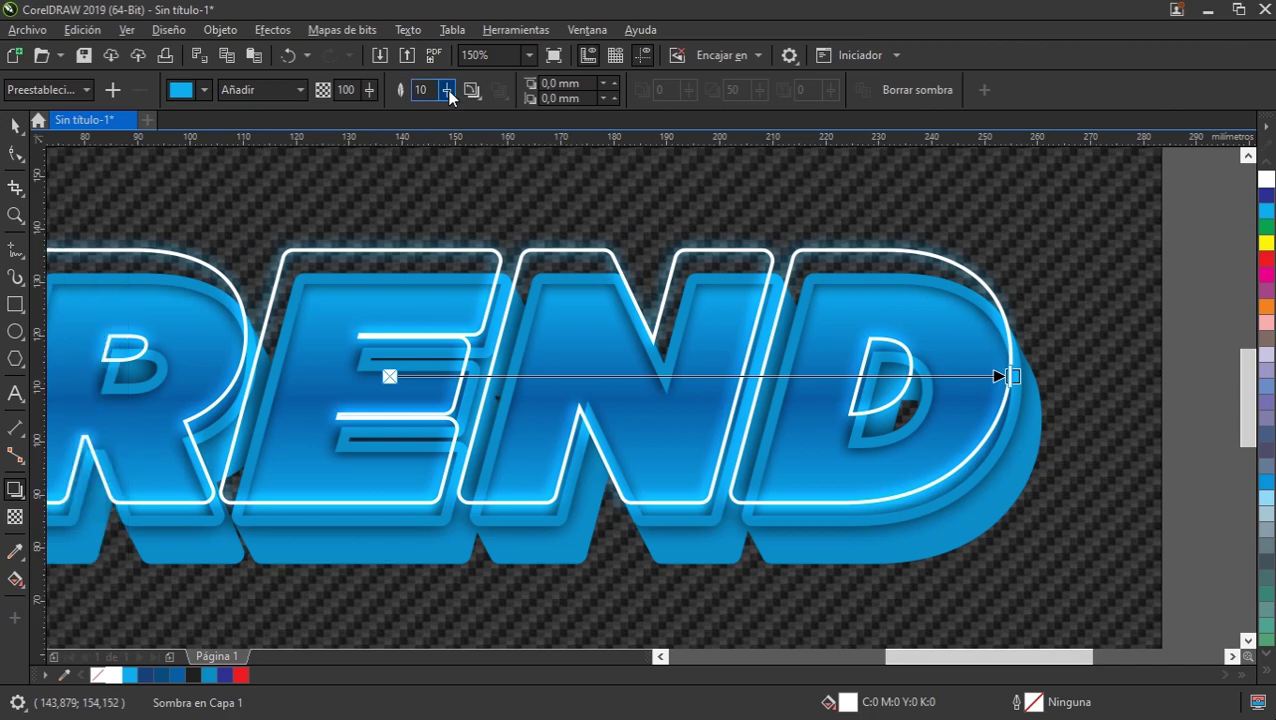
pyautogui.click(447, 90)
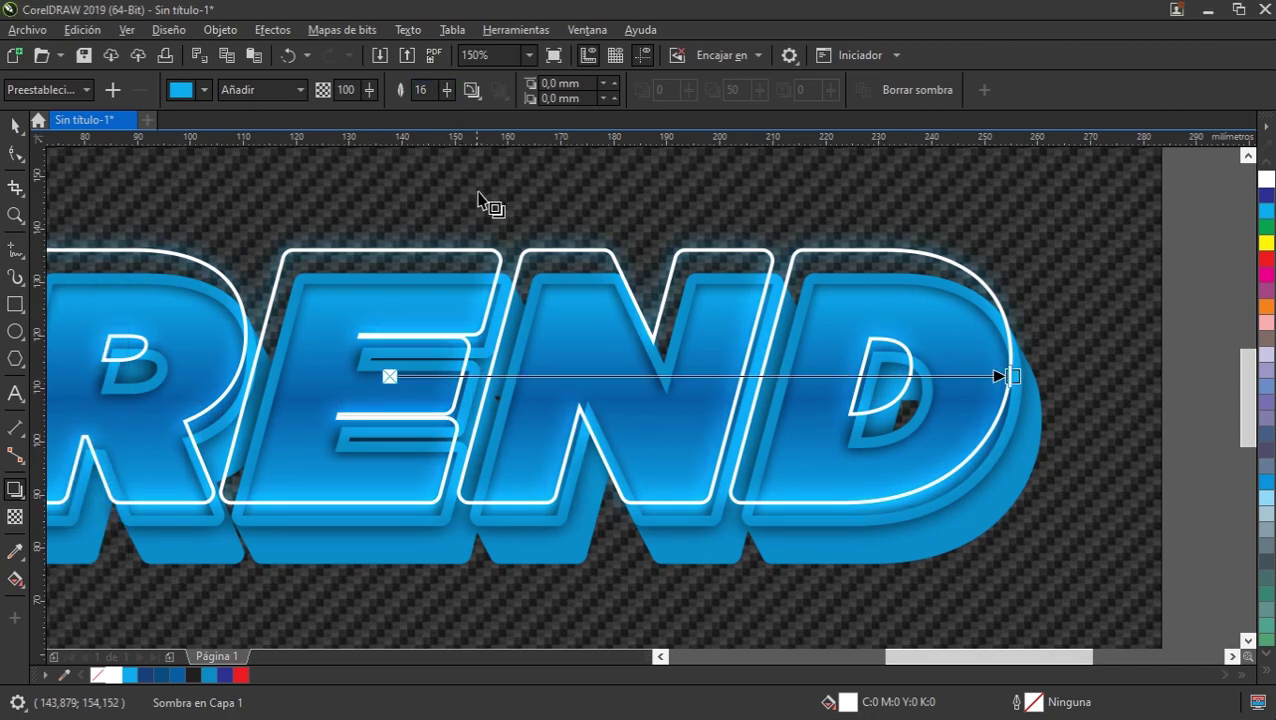
pyautogui.click(450, 90)
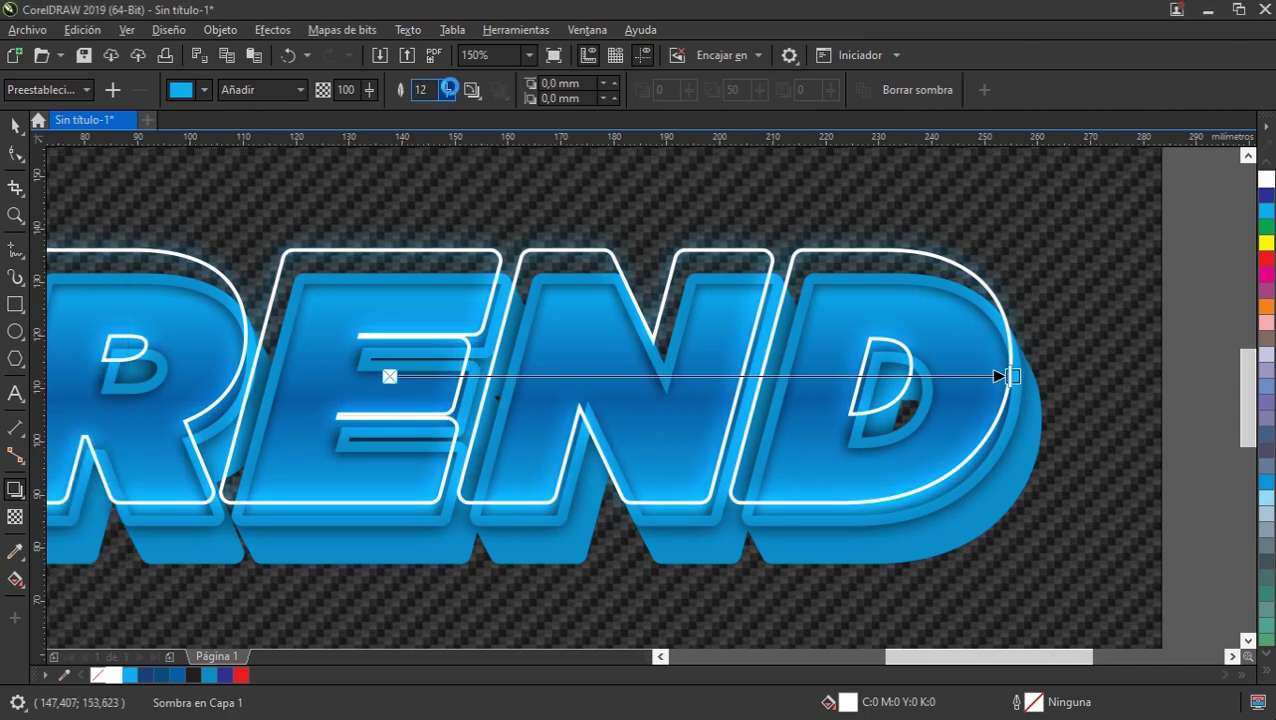
pyautogui.click(15, 127)
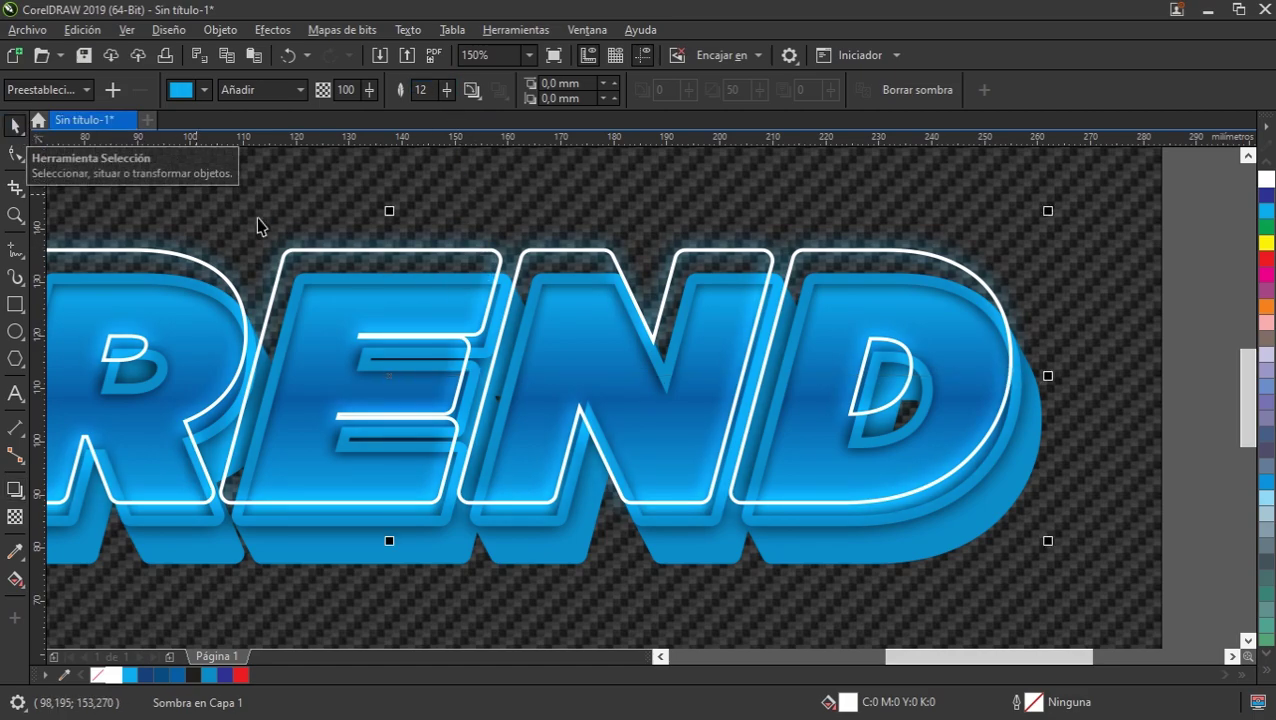
pyautogui.rightClick(828, 331)
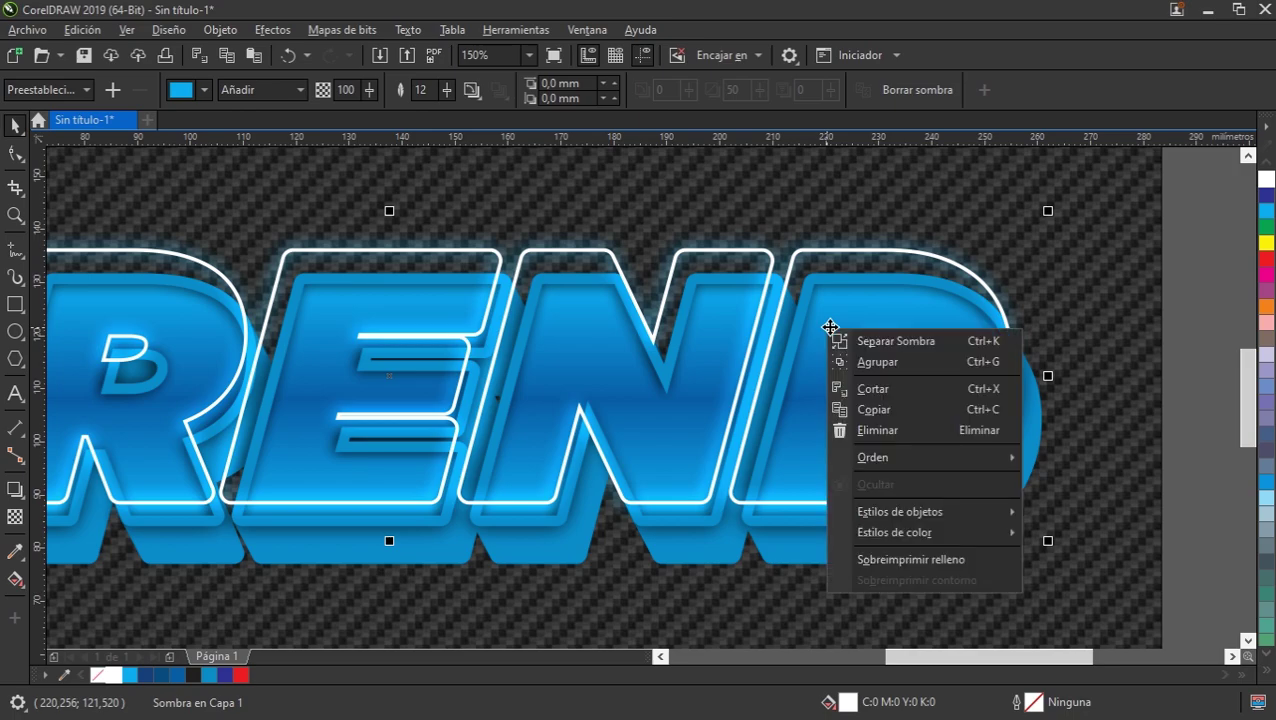
pyautogui.click(893, 342)
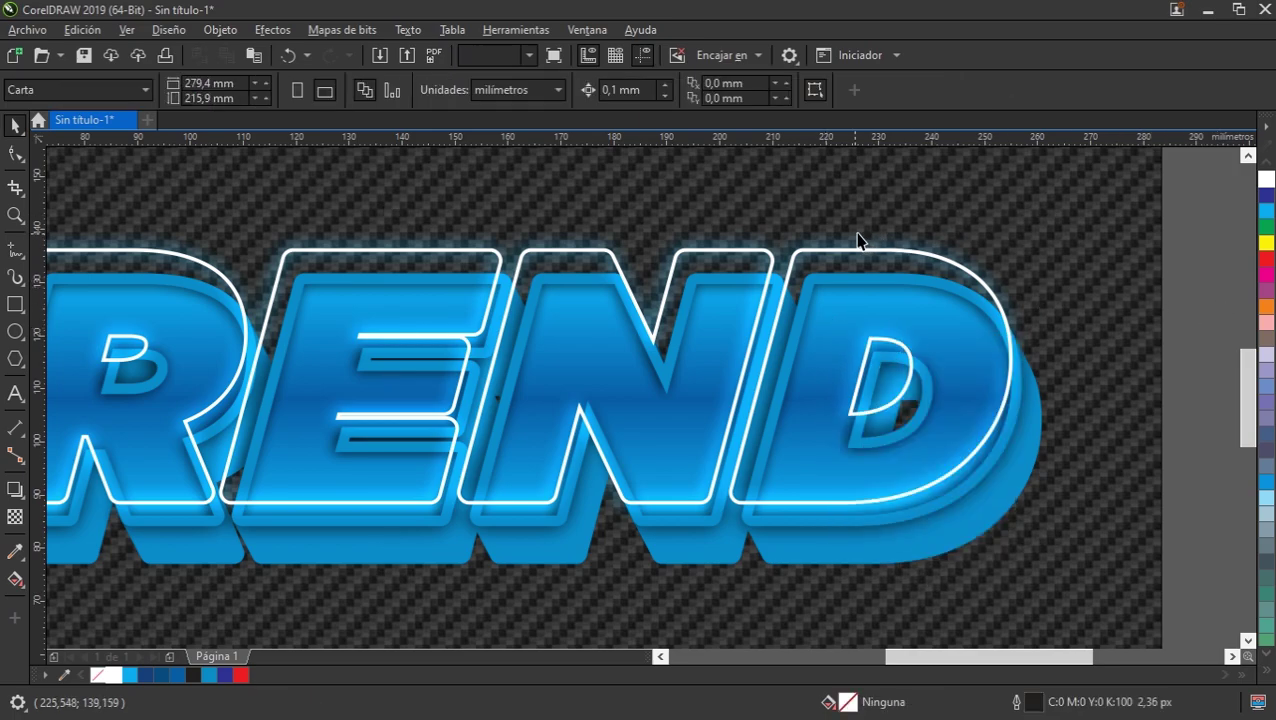
pyautogui.click(846, 261)
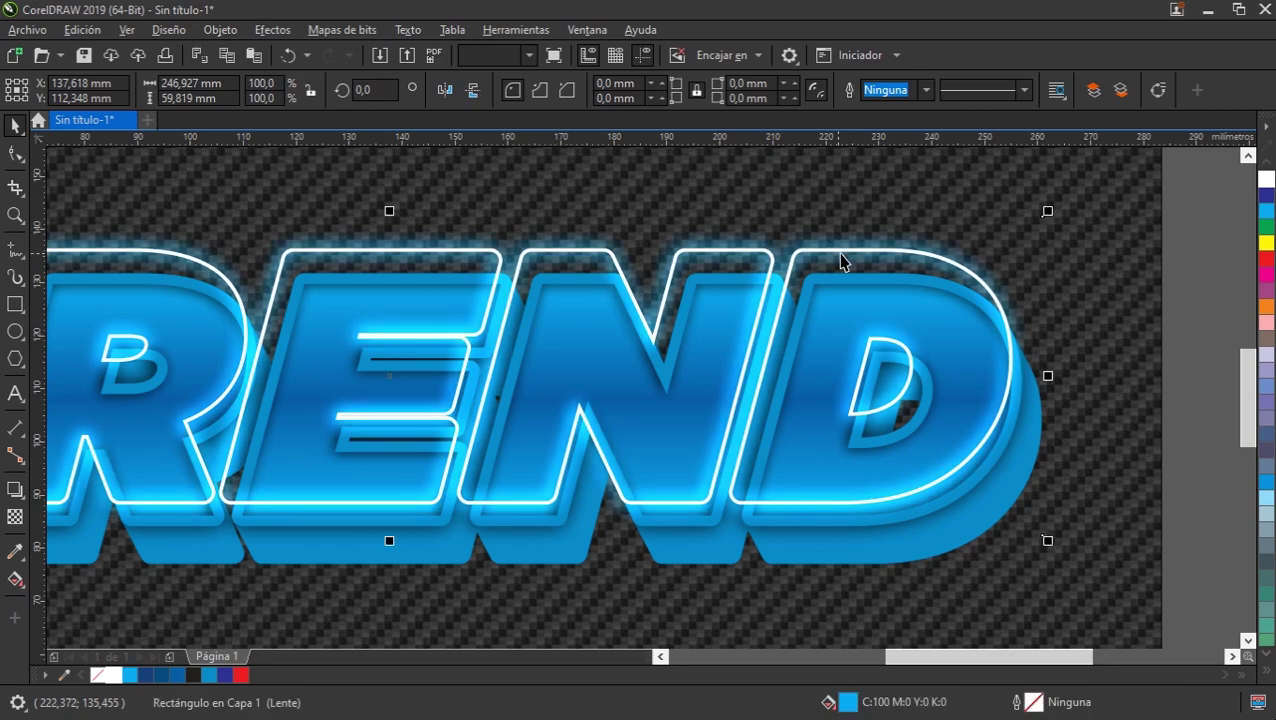
pyautogui.scroll(-2, 786, 350)
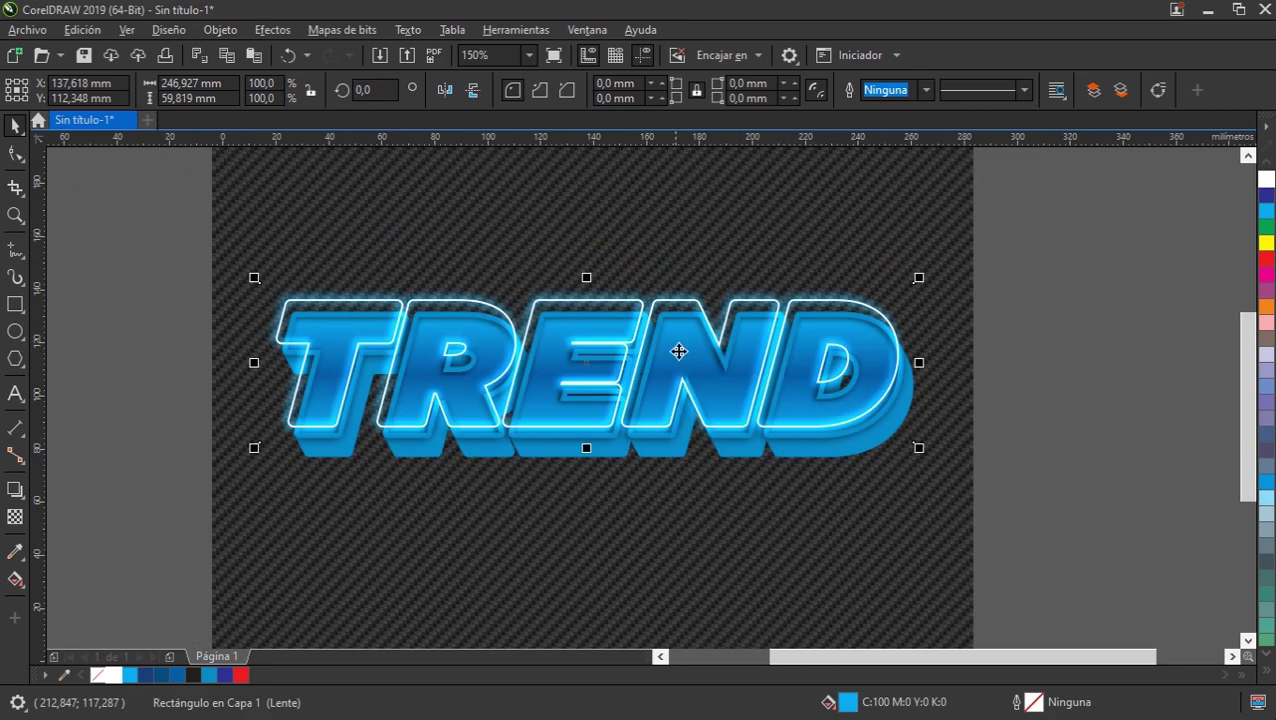
pyautogui.scroll(2, 585, 346)
pyautogui.moveTo(611, 283); pyautogui.dragTo(581, 333)
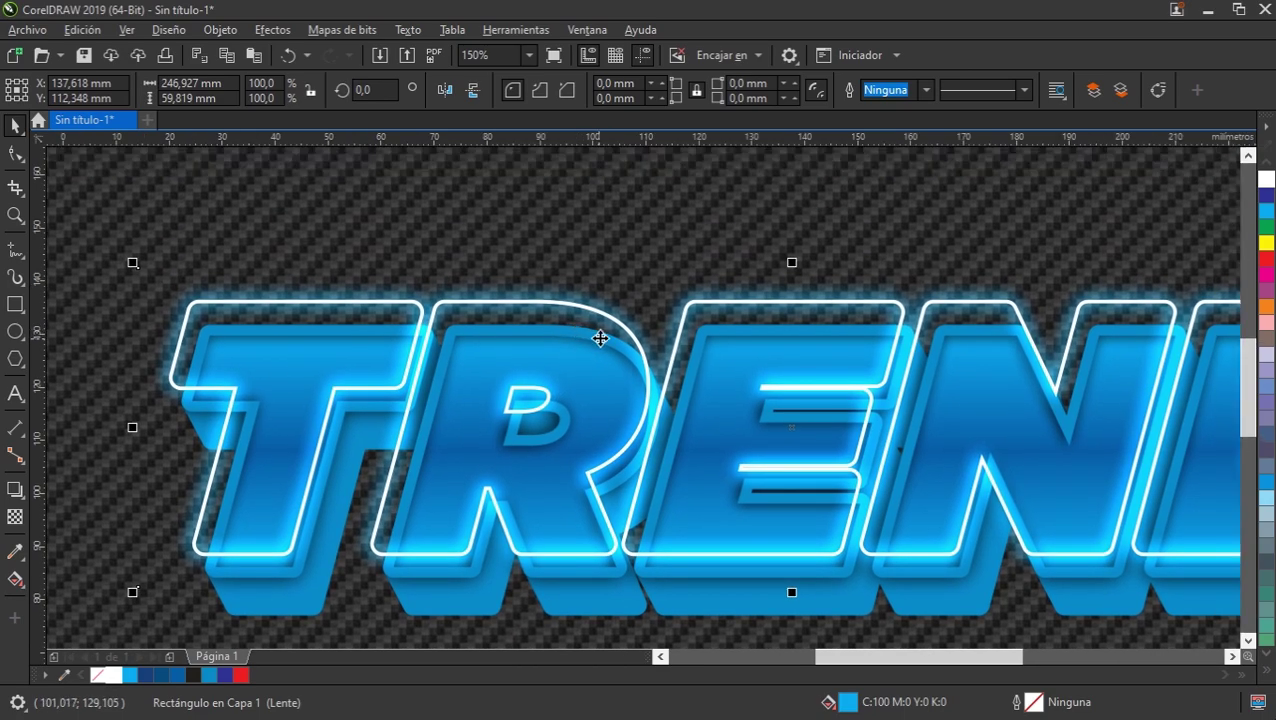
pyautogui.scroll(-2, 600, 339)
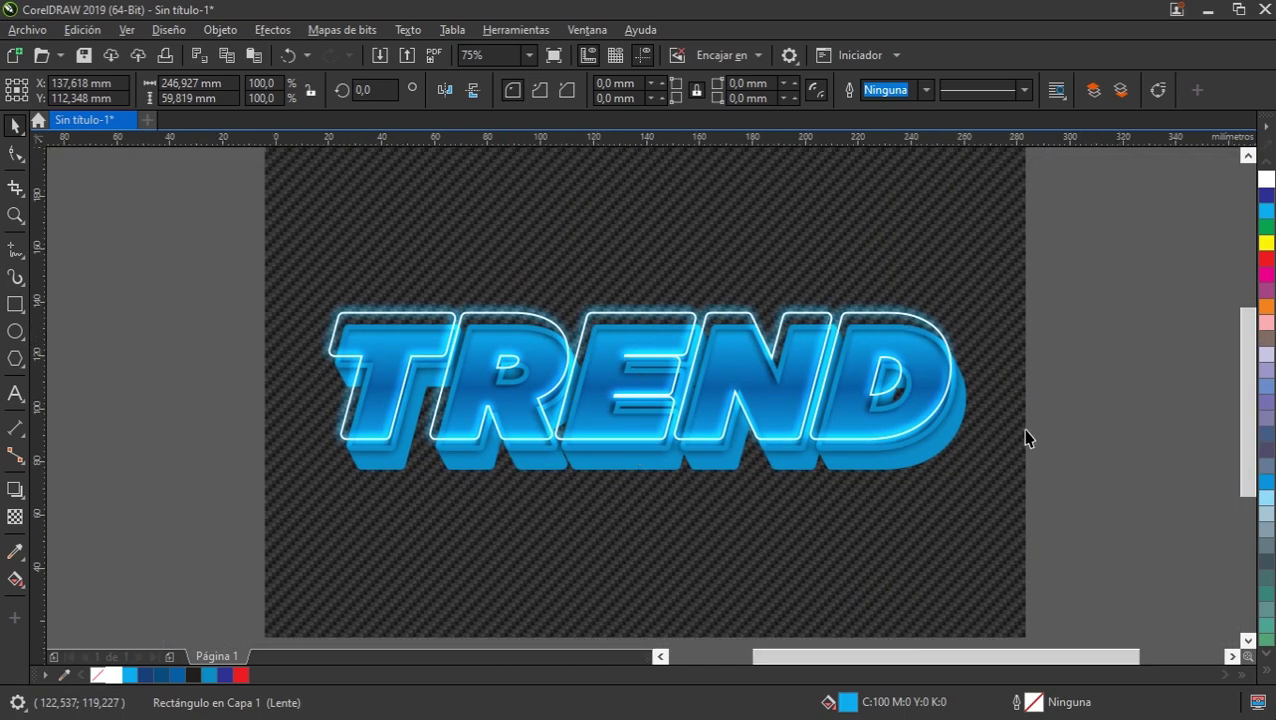
pyautogui.click(905, 472)
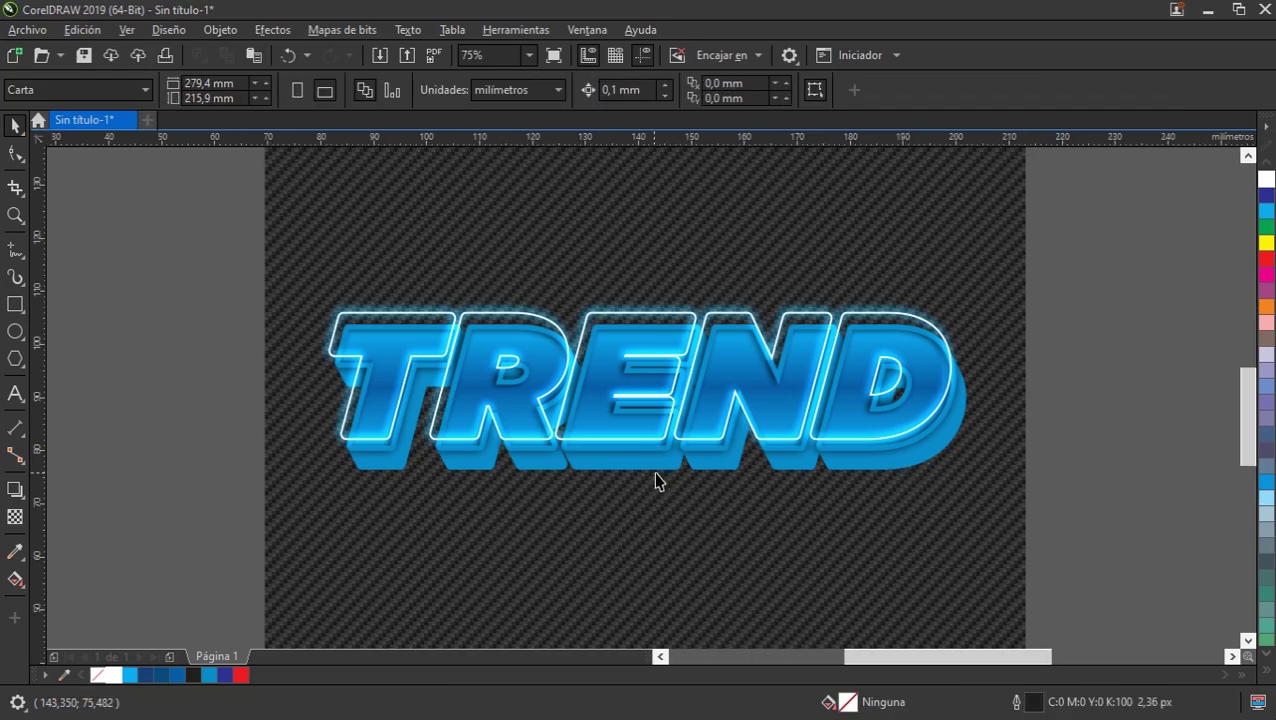
# Give the TREND PowerClip a down-right multiply drop shadow, opacity 80, feathering 15, then deselect
pyautogui.scroll(2, 655, 470)
pyautogui.click(684, 463)
pyautogui.scroll(-2, 686, 462)
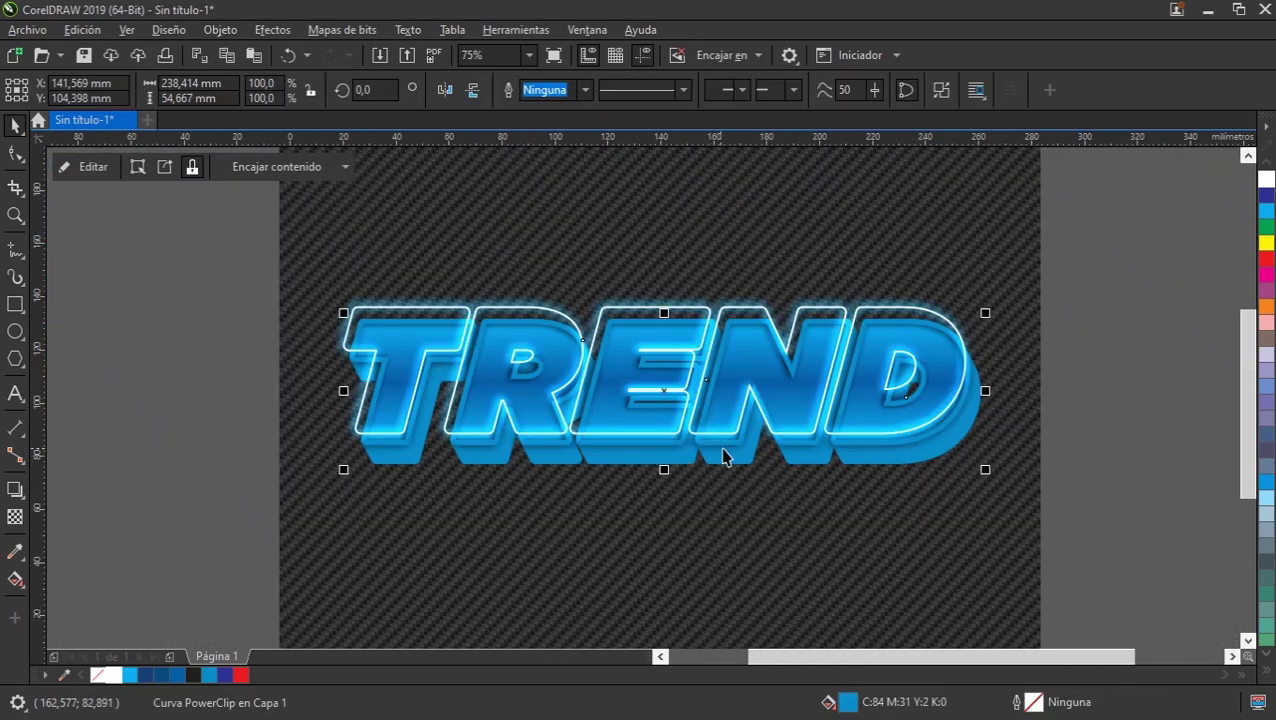
pyautogui.scroll(2, 595, 400)
pyautogui.scroll(-2, 595, 400)
pyautogui.scroll(2, 598, 447)
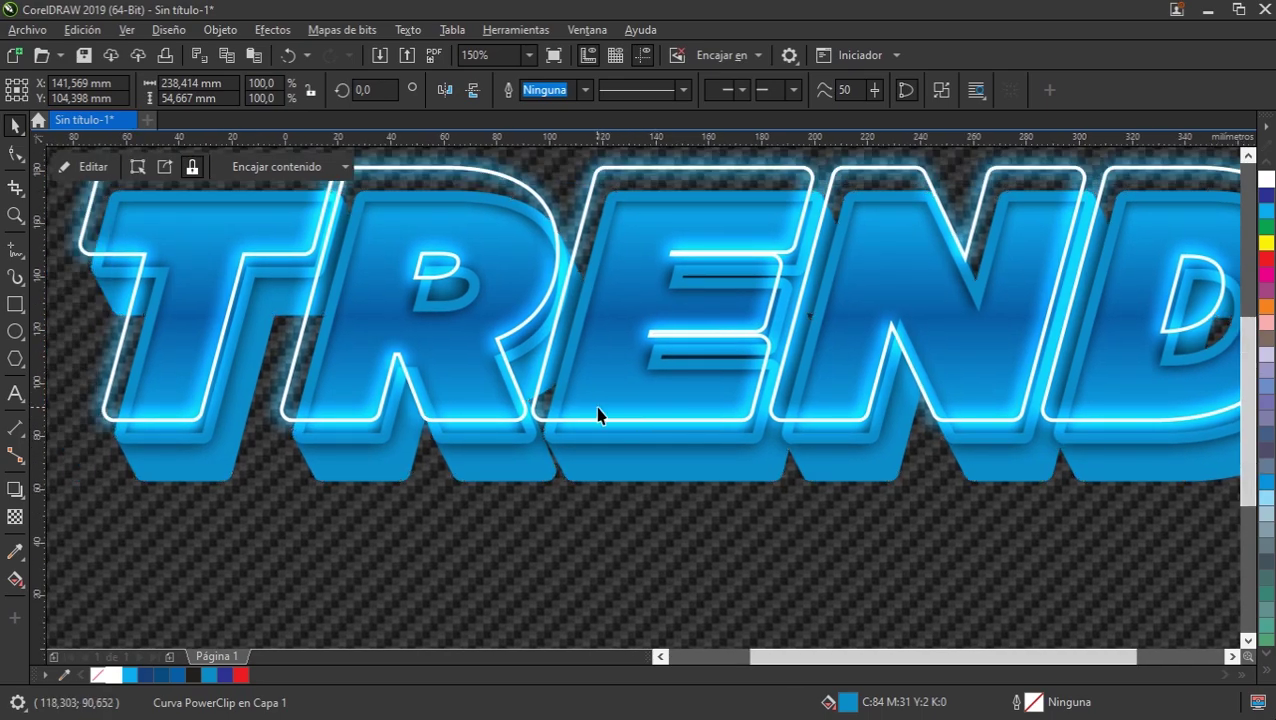
pyautogui.scroll(-2, 598, 418)
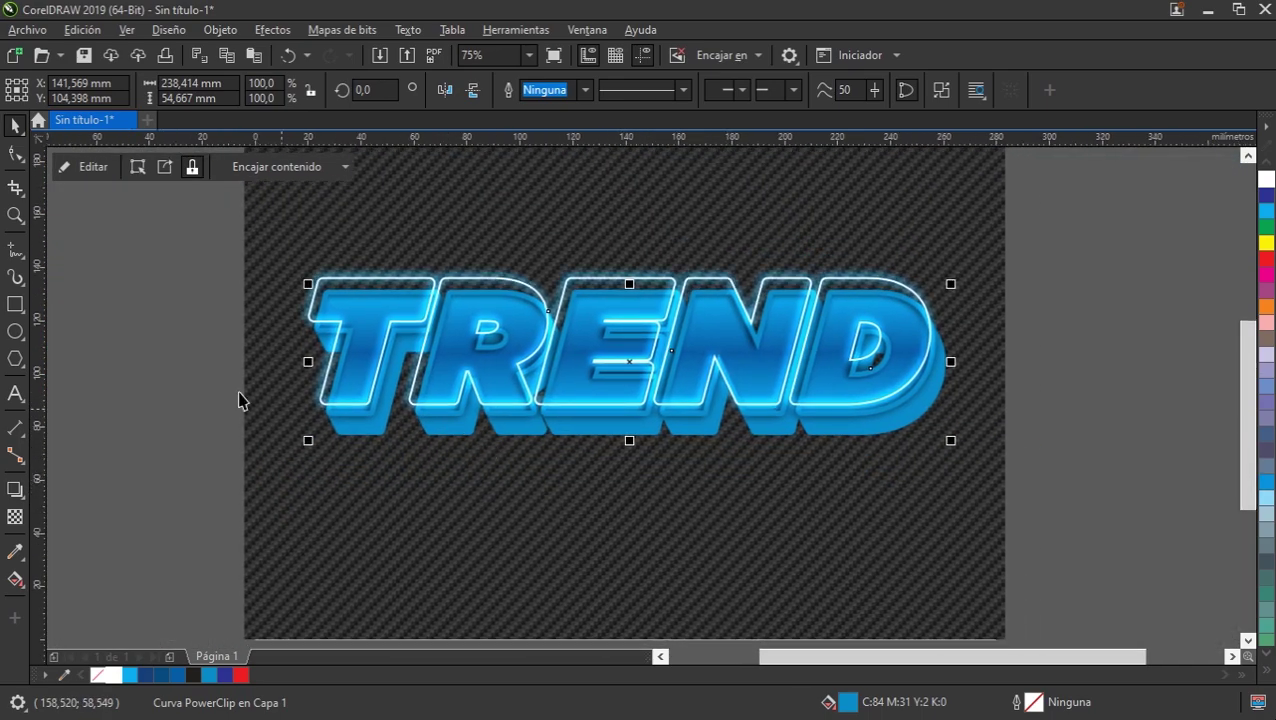
pyautogui.click(16, 490)
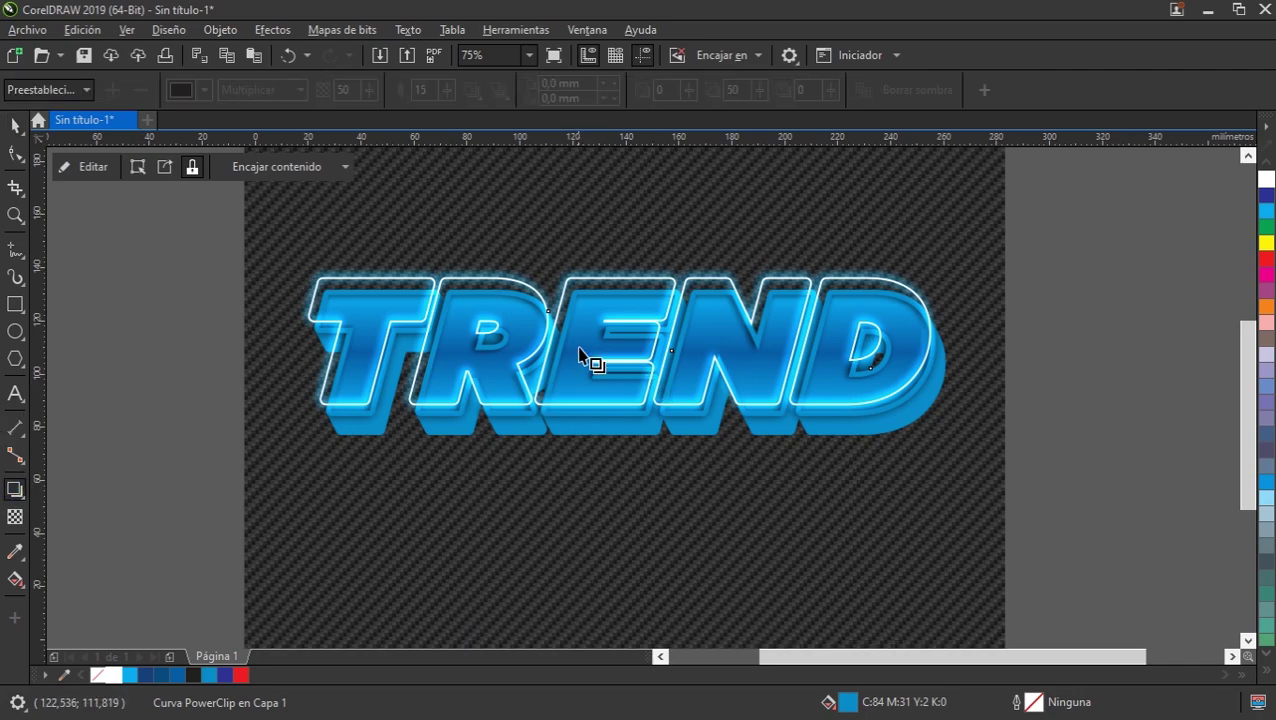
pyautogui.moveTo(629, 362)
pyautogui.mouseDown()
pyautogui.moveTo(677, 465)
pyautogui.moveTo(670, 447)
pyautogui.mouseUp()
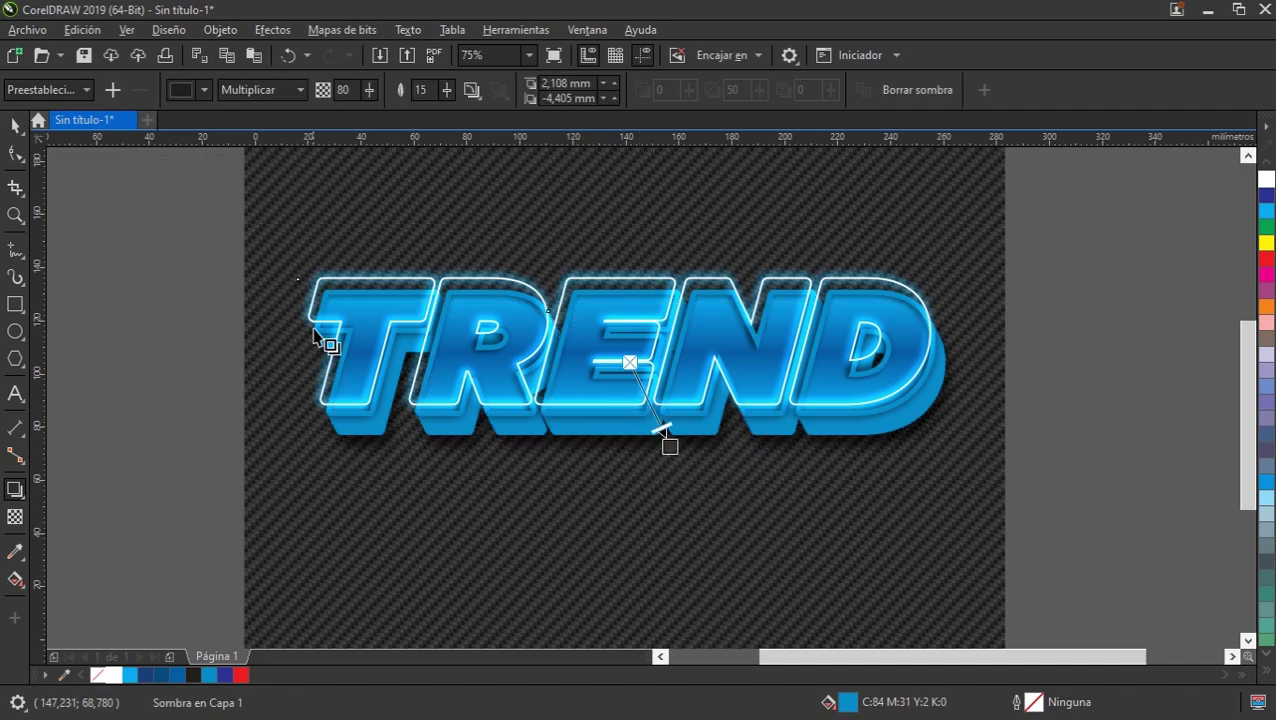
pyautogui.click(15, 125)
pyautogui.press('Escape')
pyautogui.scroll(1, 379, 360)
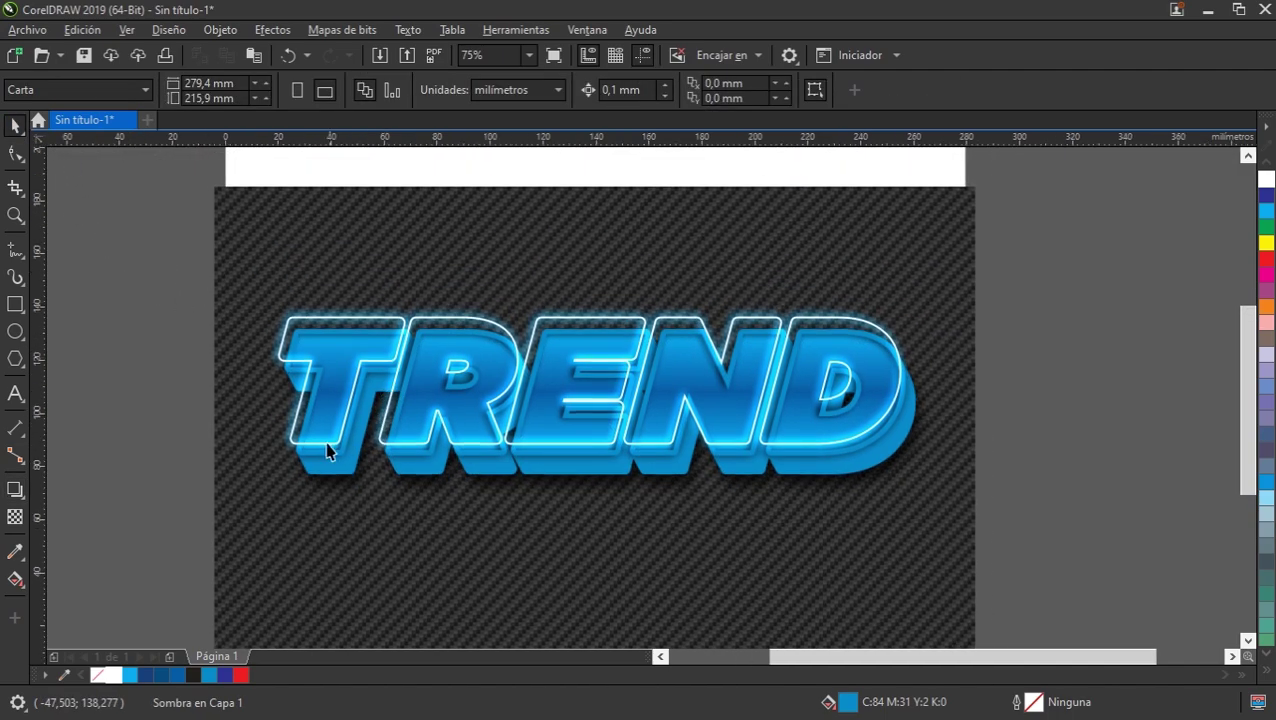
# Draw a white circle above the T and give it a drop shadow, feathering 78, opacity 78
pyautogui.click(18, 333)
pyautogui.moveTo(272, 176); pyautogui.dragTo(380, 257)
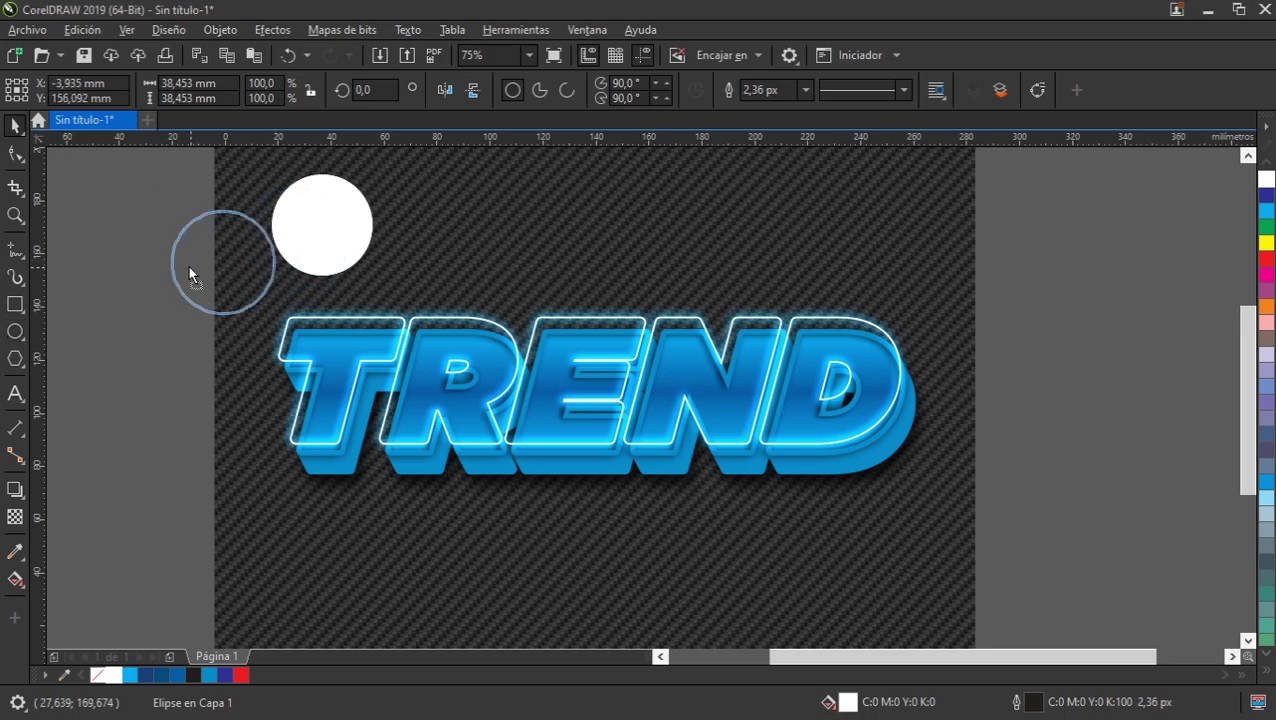
pyautogui.moveTo(277, 227); pyautogui.dragTo(167, 267)
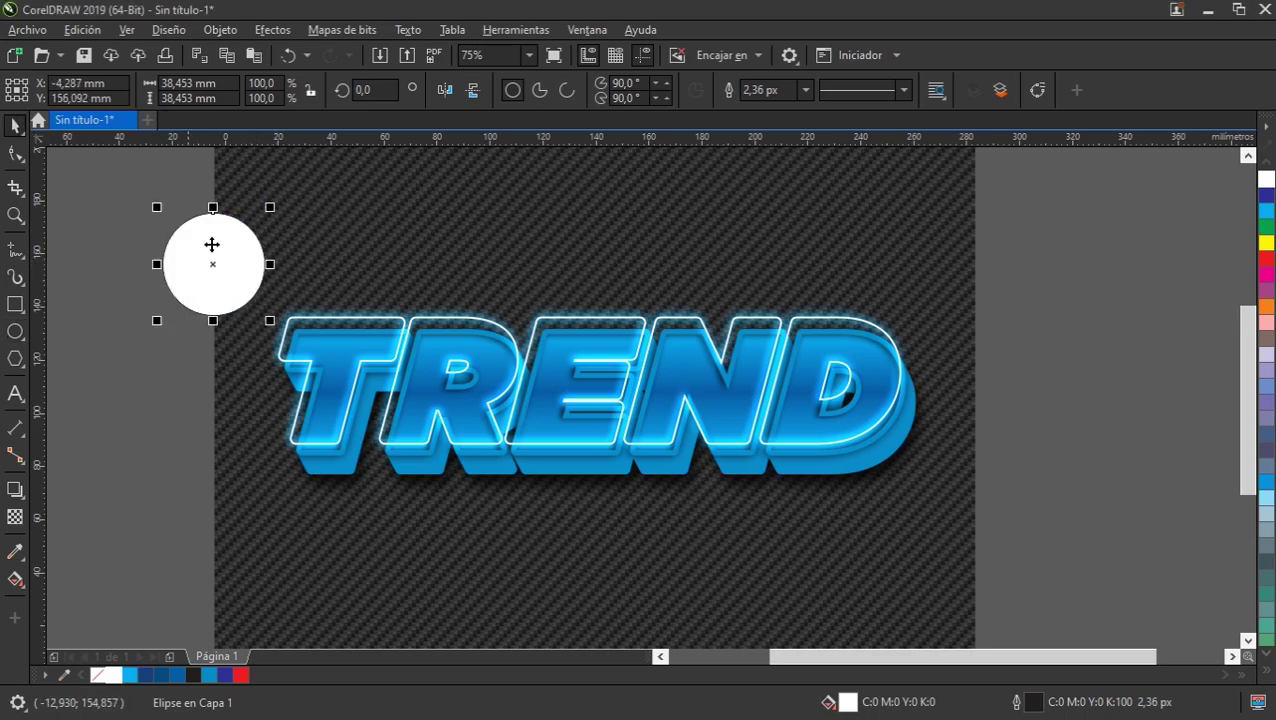
pyautogui.click(15, 489)
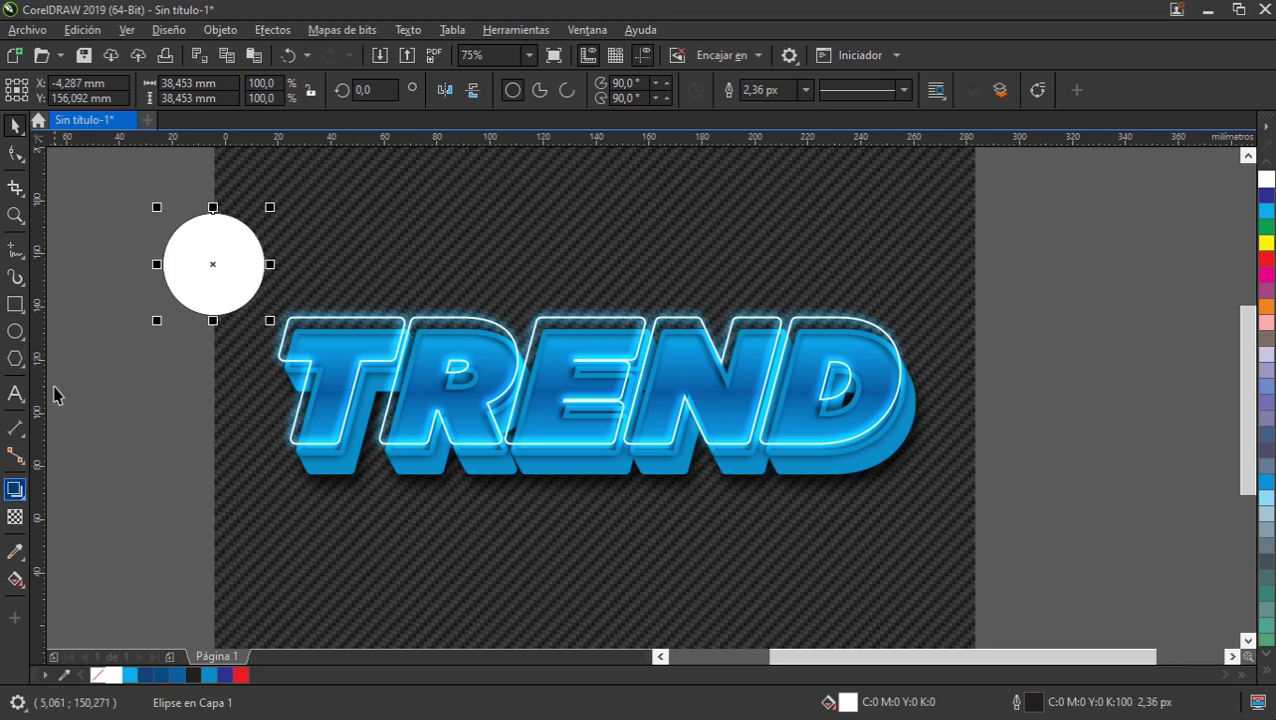
pyautogui.click(15, 489)
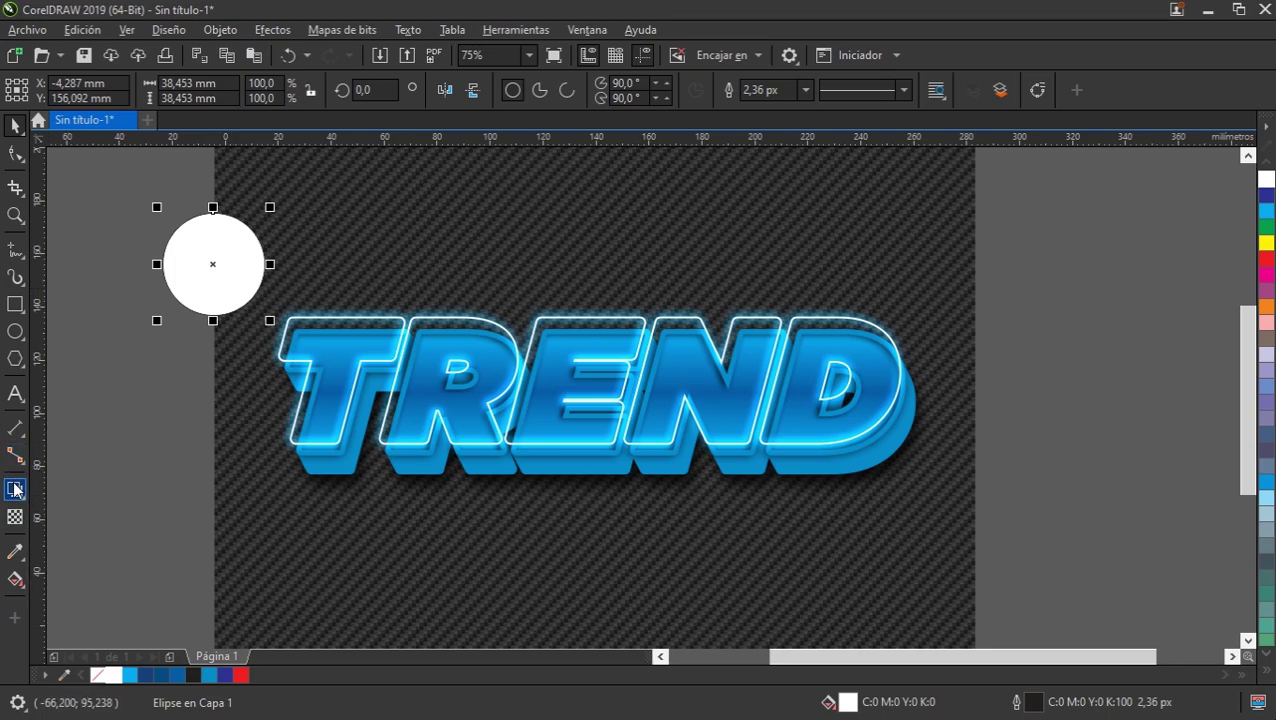
pyautogui.moveTo(213, 264); pyautogui.dragTo(437, 256)
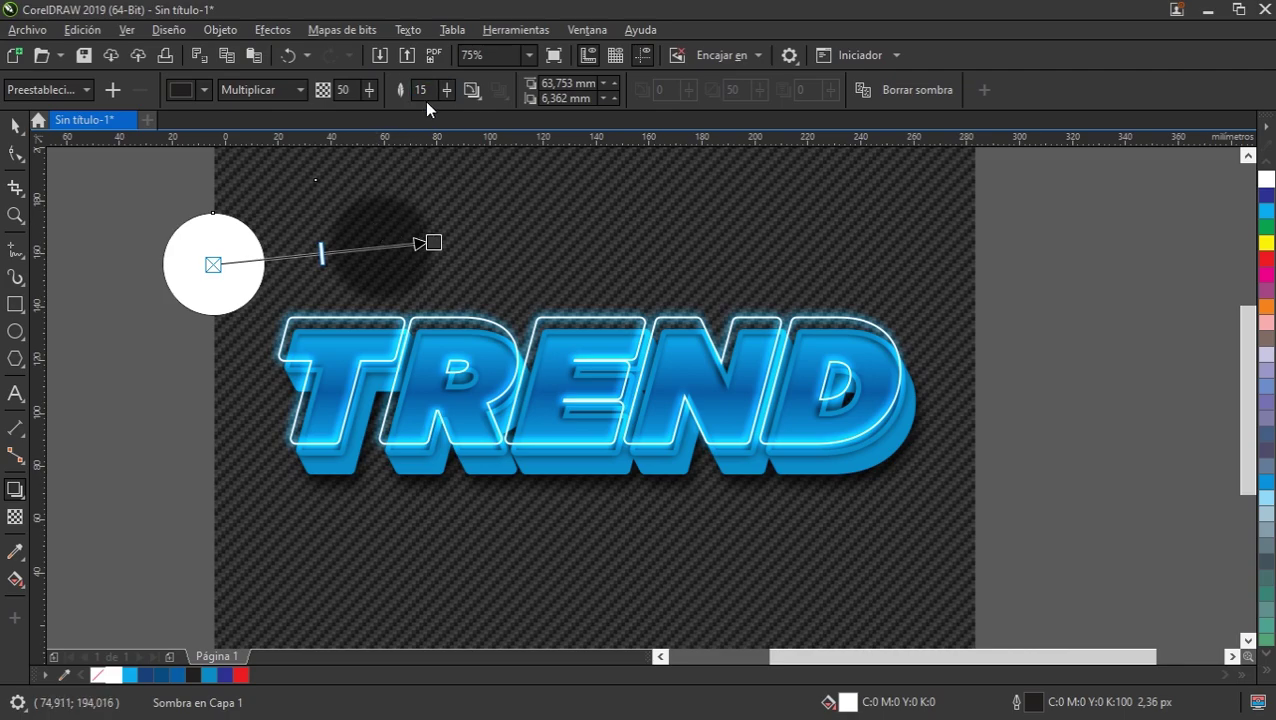
pyautogui.moveTo(448, 93); pyautogui.dragTo(497, 101)
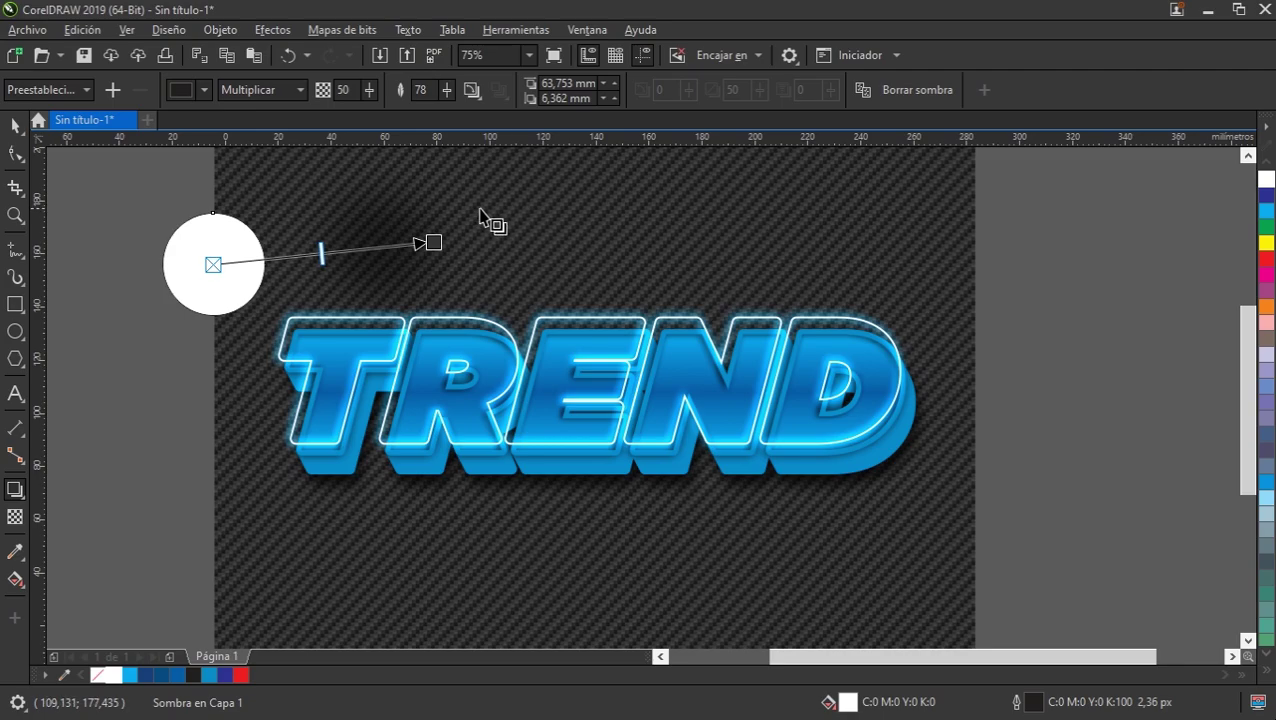
pyautogui.moveTo(379, 243); pyautogui.dragTo(386, 244)
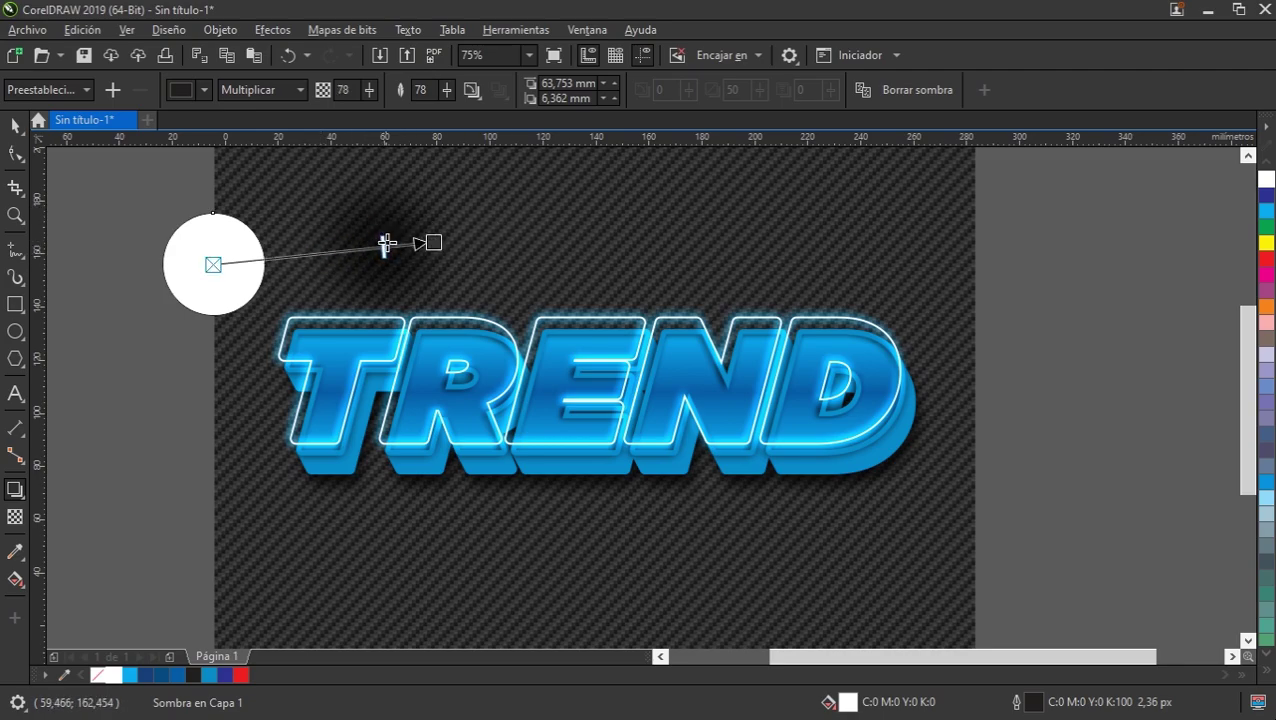
# Set the circle's shadow colour to light blue and its blend mode to Añadir
pyautogui.click(203, 91)
pyautogui.click(240, 207)
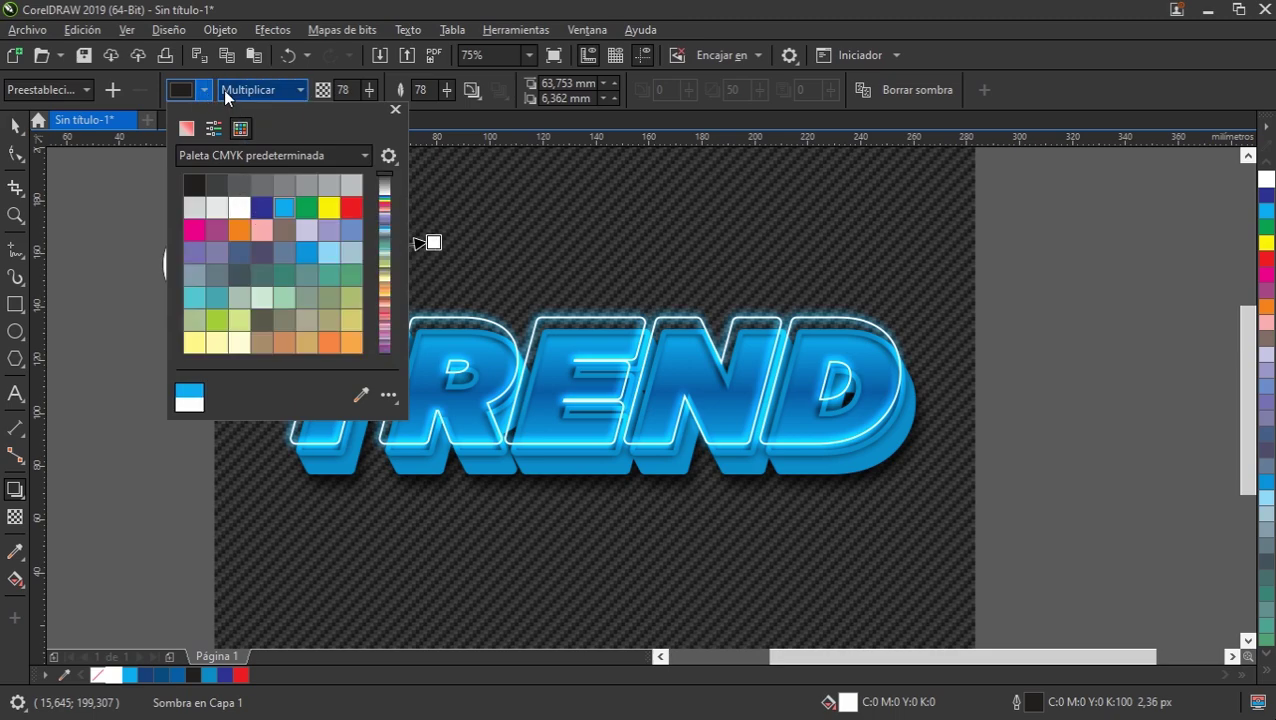
pyautogui.click(203, 90)
pyautogui.click(204, 90)
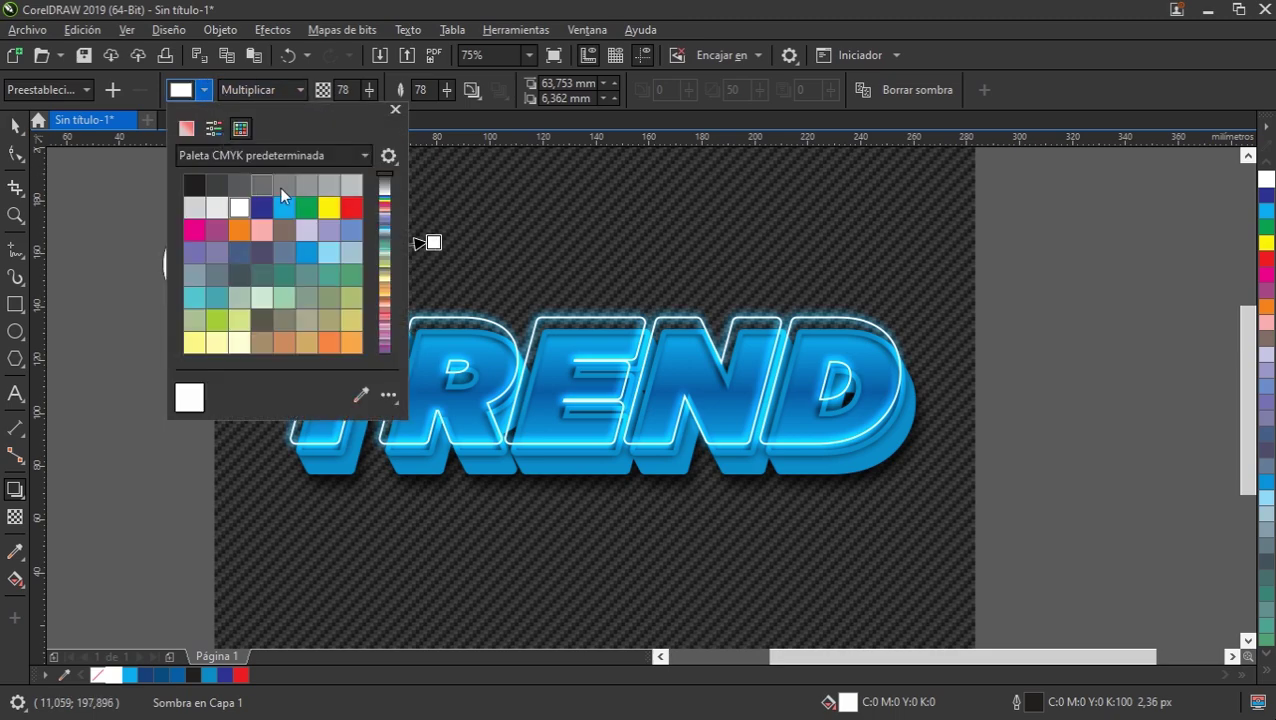
pyautogui.click(284, 207)
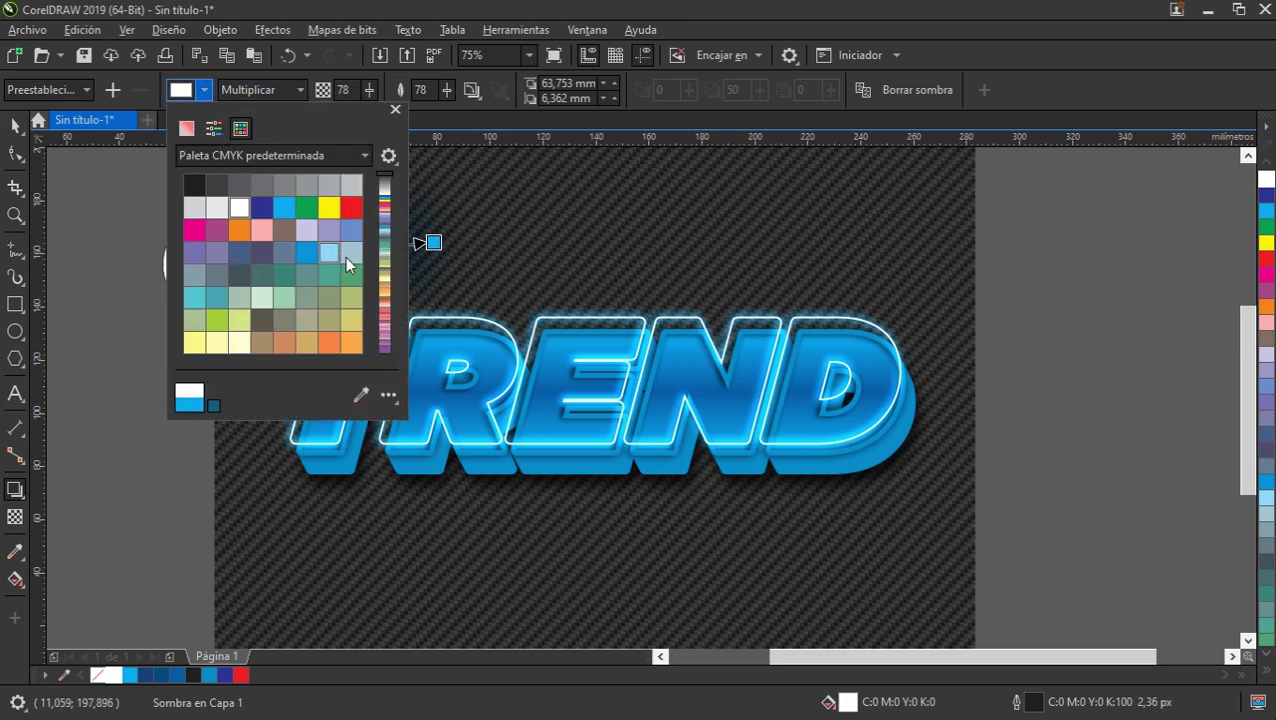
pyautogui.click(287, 91)
pyautogui.click(296, 90)
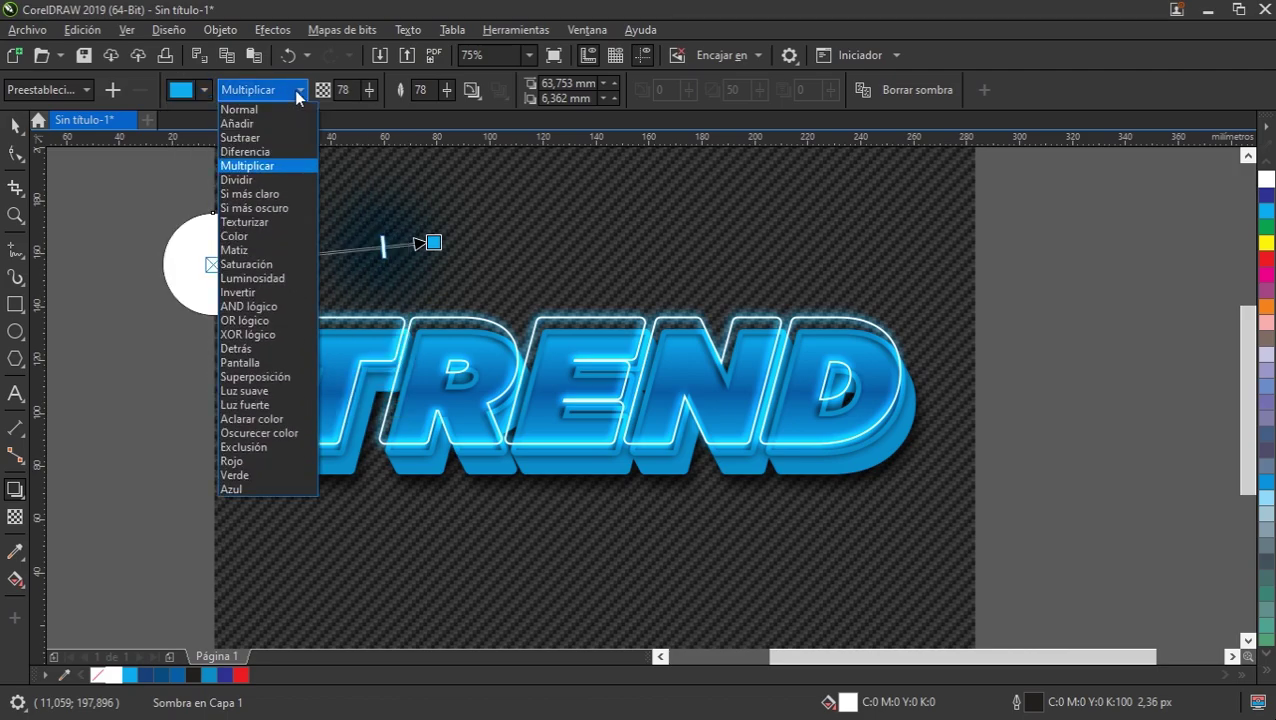
pyautogui.click(250, 124)
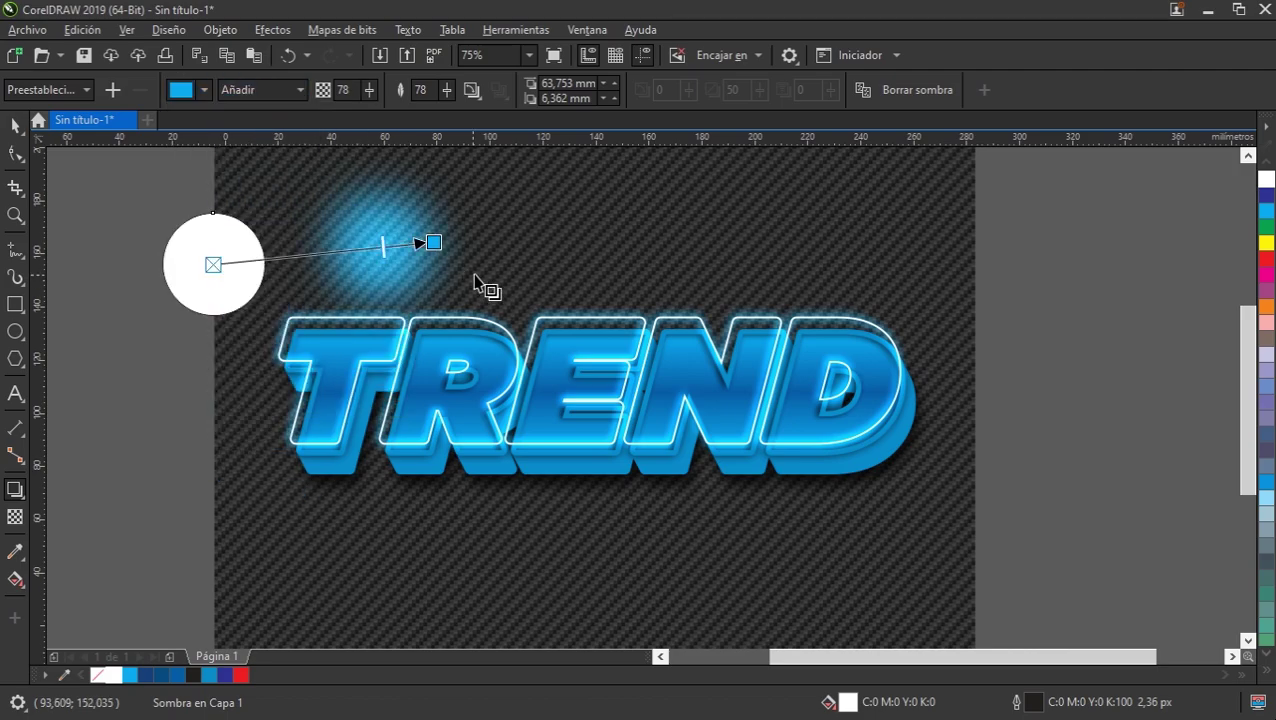
# Separate the blue glow from the circle and delete the white circle
pyautogui.click(22, 128)
pyautogui.rightClick(398, 224)
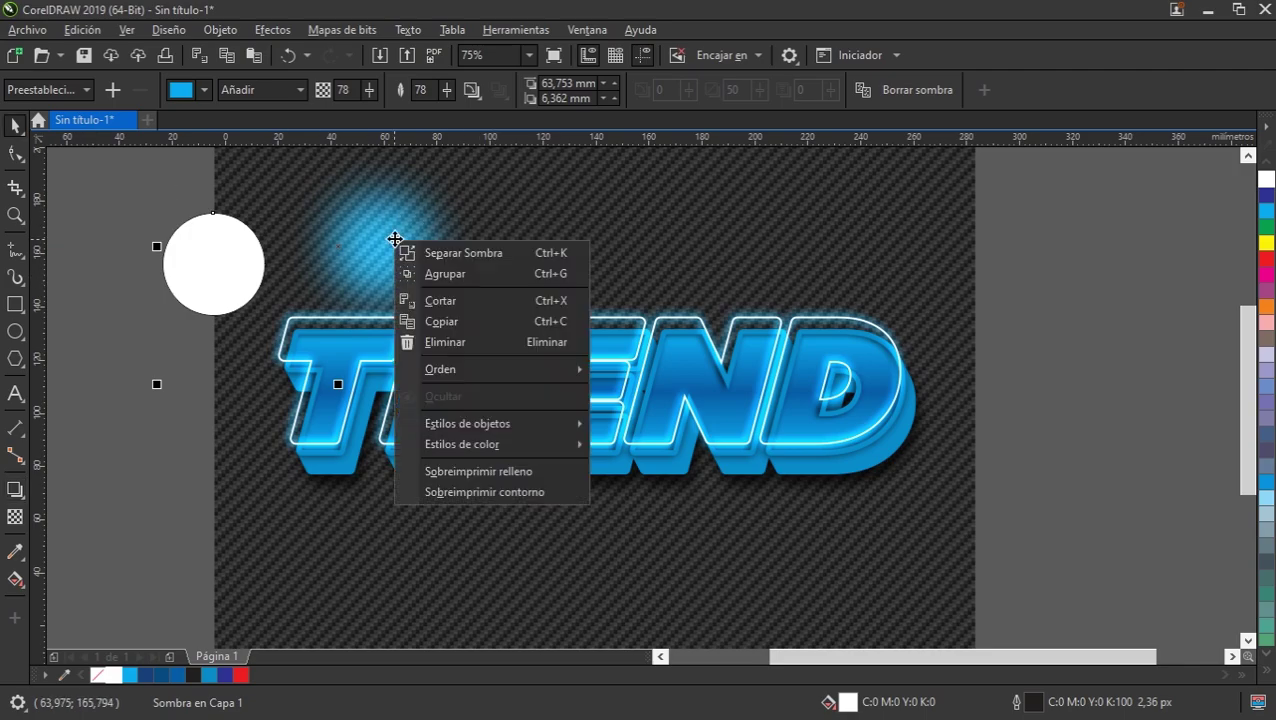
pyautogui.click(472, 252)
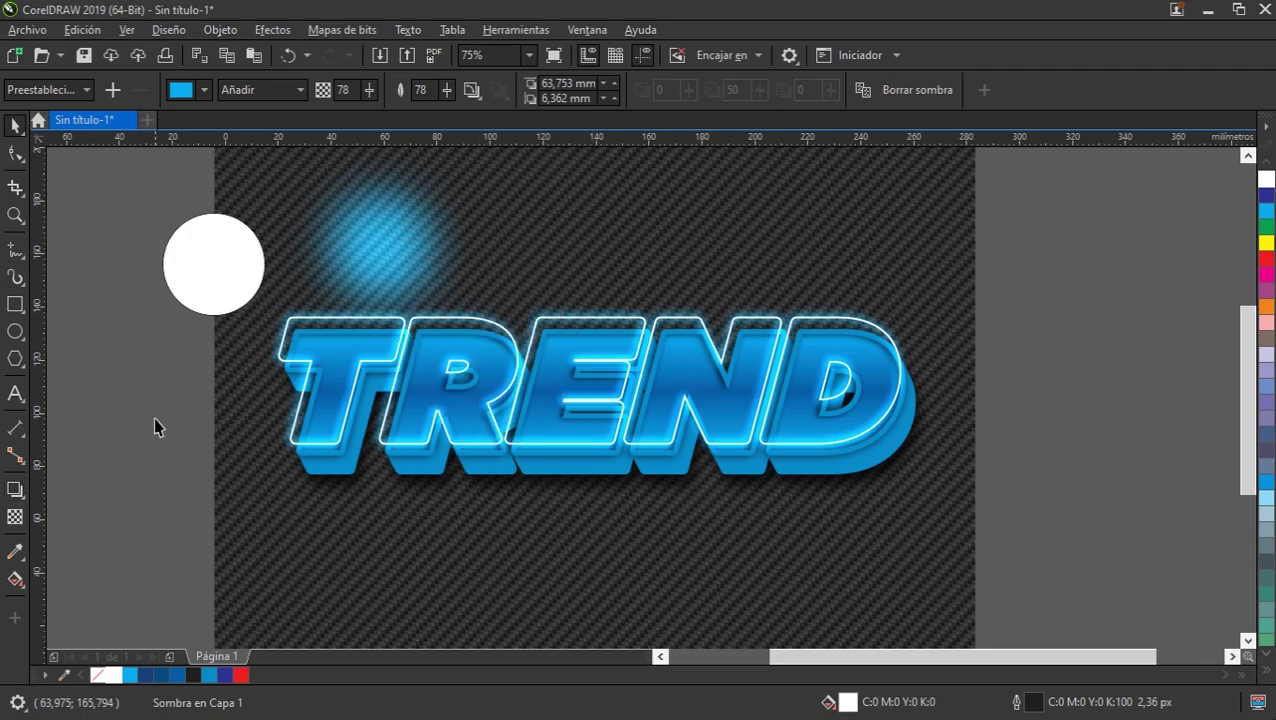
pyautogui.click(222, 279)
pyautogui.press('Delete')
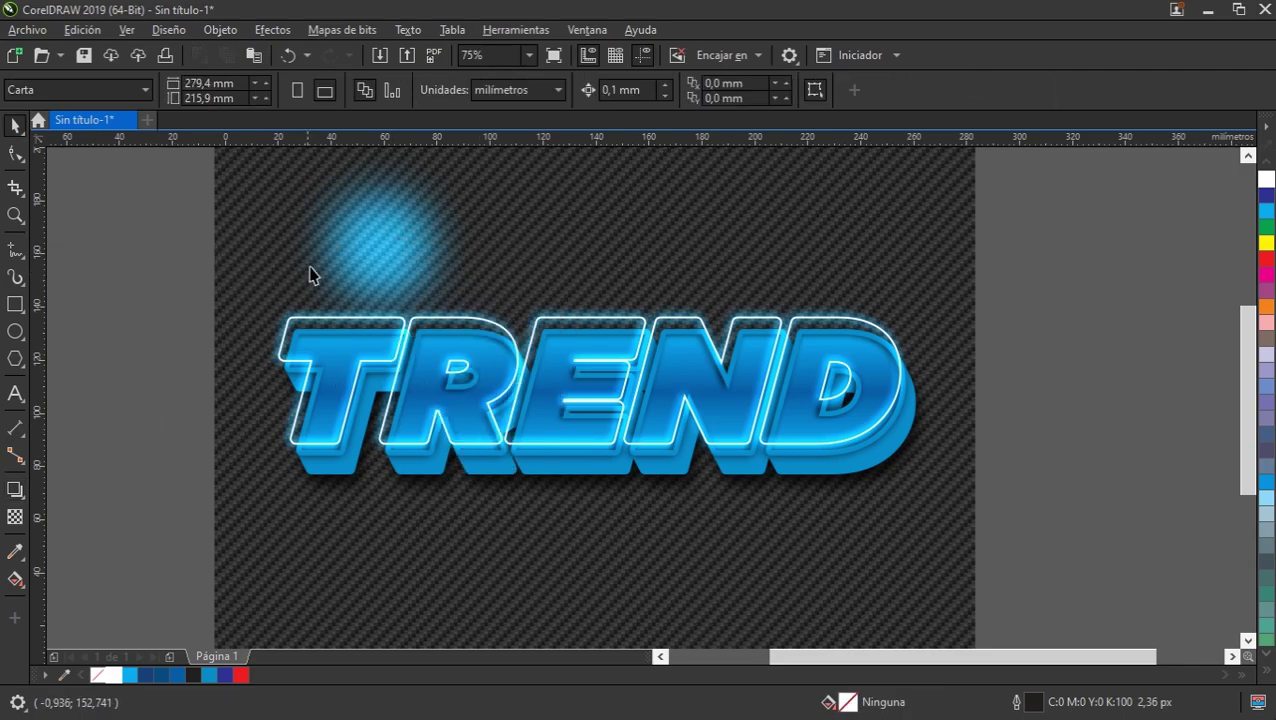
# Move the cyan lens rectangle over TREND's lower middle and resize it to 112,021 × 48,336 mm
pyautogui.click(426, 275)
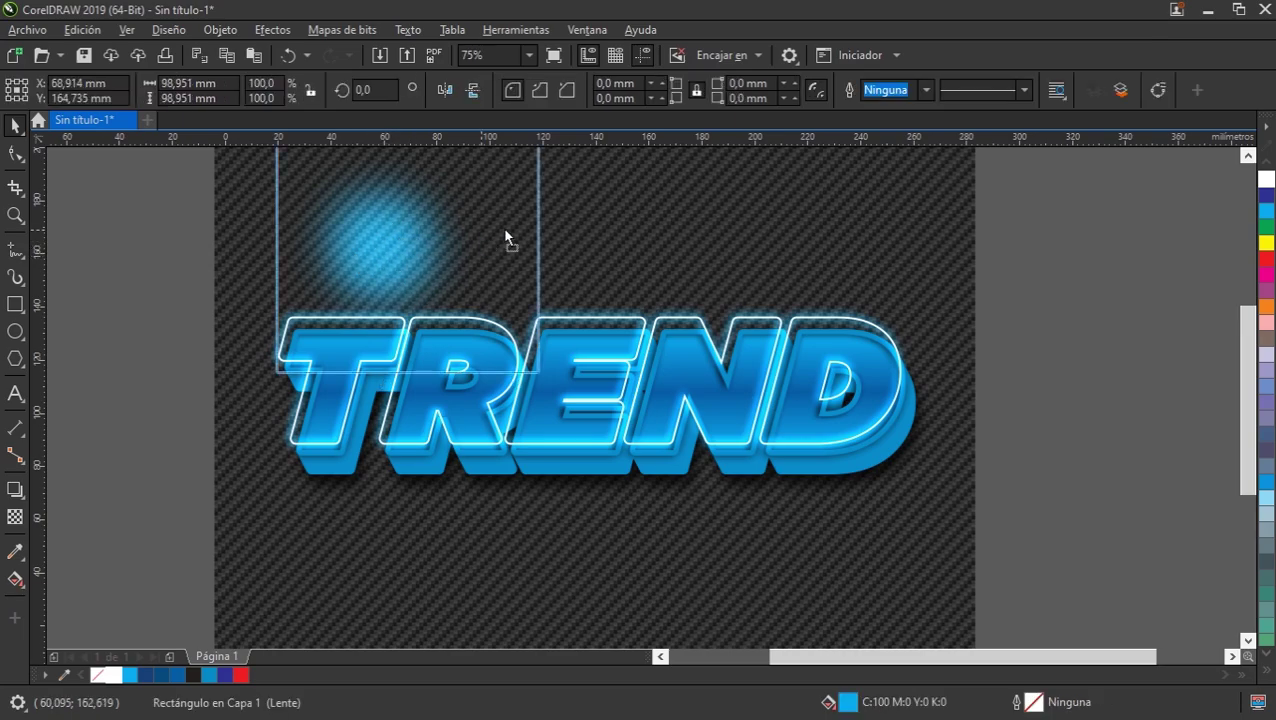
pyautogui.moveTo(505, 237); pyautogui.dragTo(568, 441)
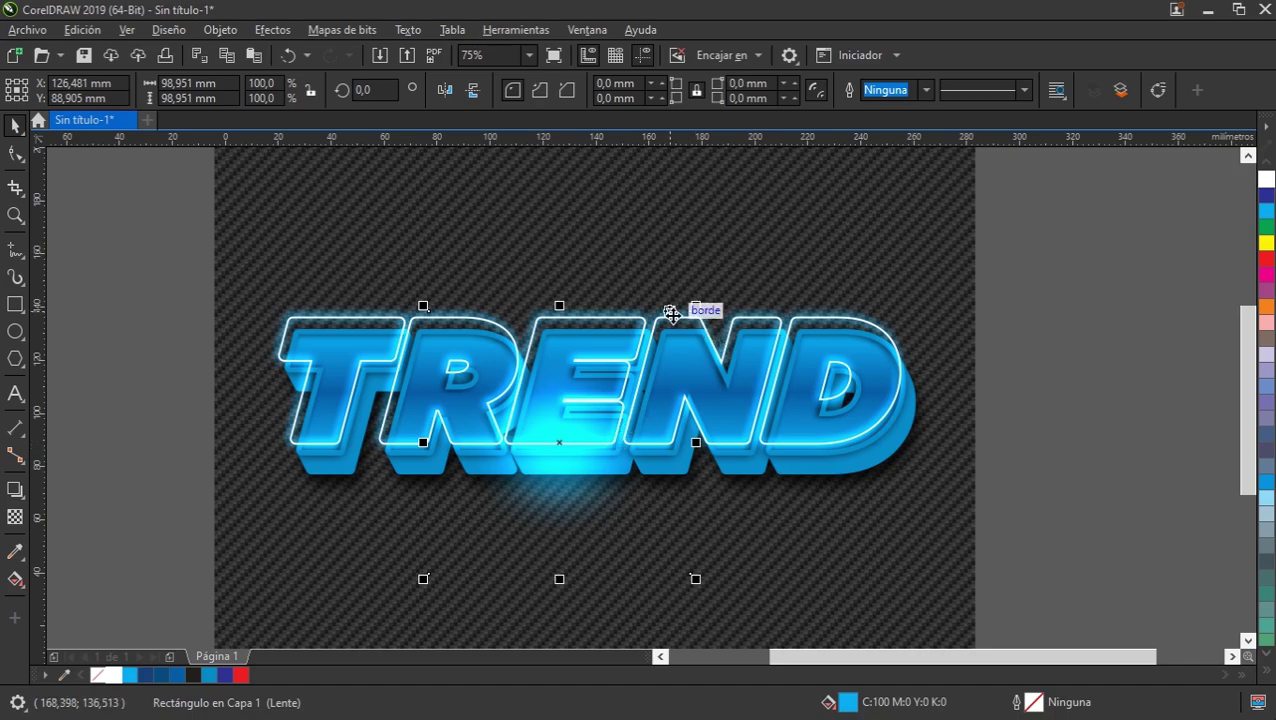
pyautogui.moveTo(704, 470)
pyautogui.mouseDown()
pyautogui.moveTo(697, 437)
pyautogui.moveTo(781, 430)
pyautogui.mouseUp()
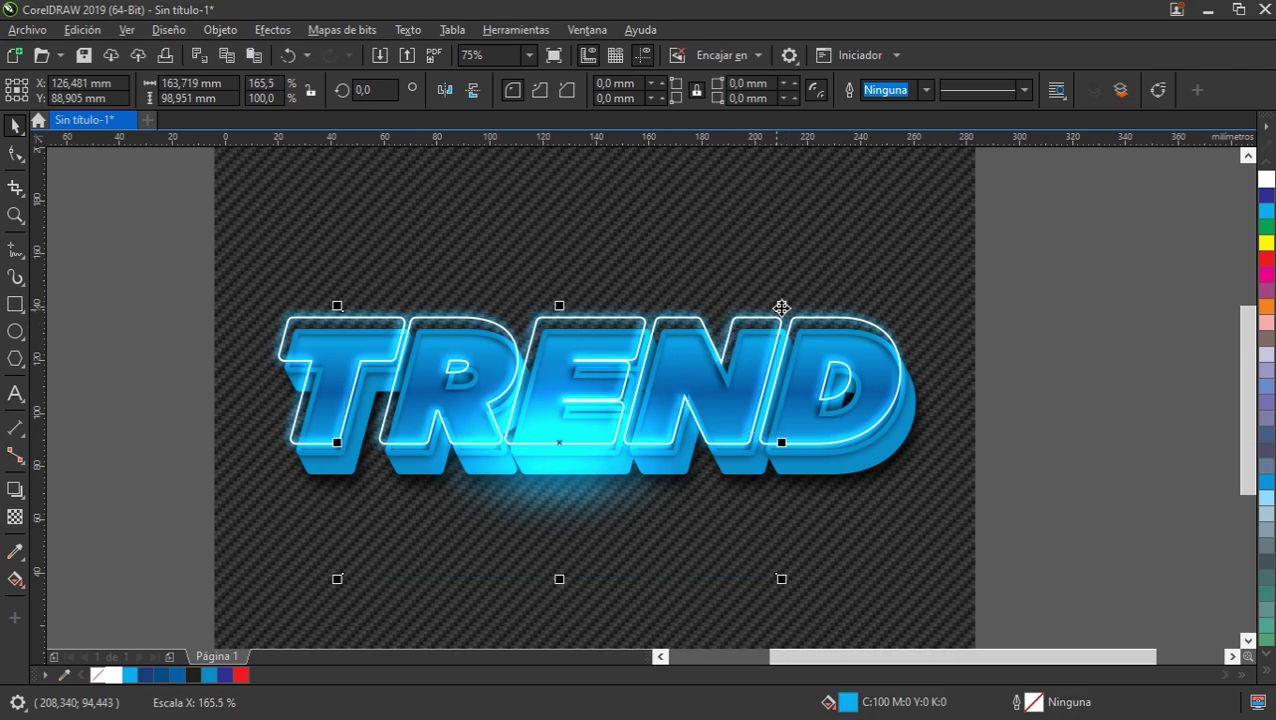
pyautogui.moveTo(781, 307); pyautogui.dragTo(671, 372)
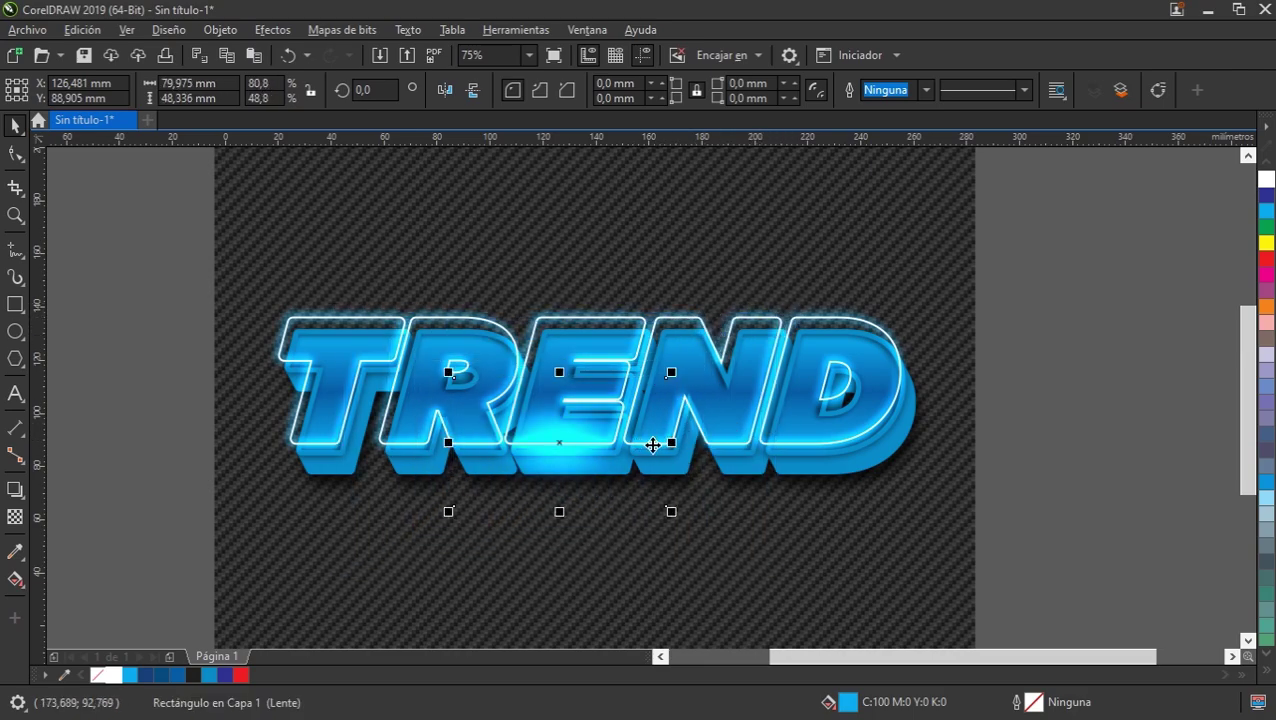
pyautogui.moveTo(672, 442); pyautogui.dragTo(720, 438)
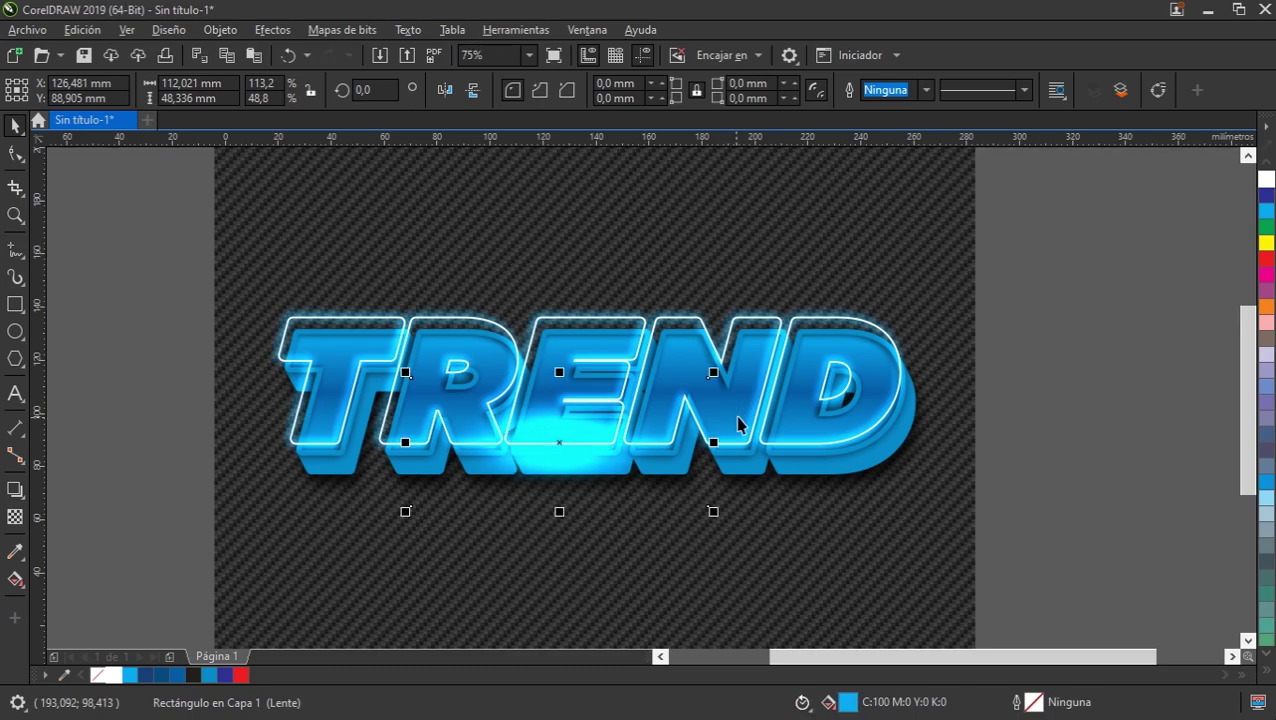
# Move the glow rectangle toward the D's end and off-page right, then select the streak rectangle
pyautogui.moveTo(563, 449); pyautogui.dragTo(934, 370)
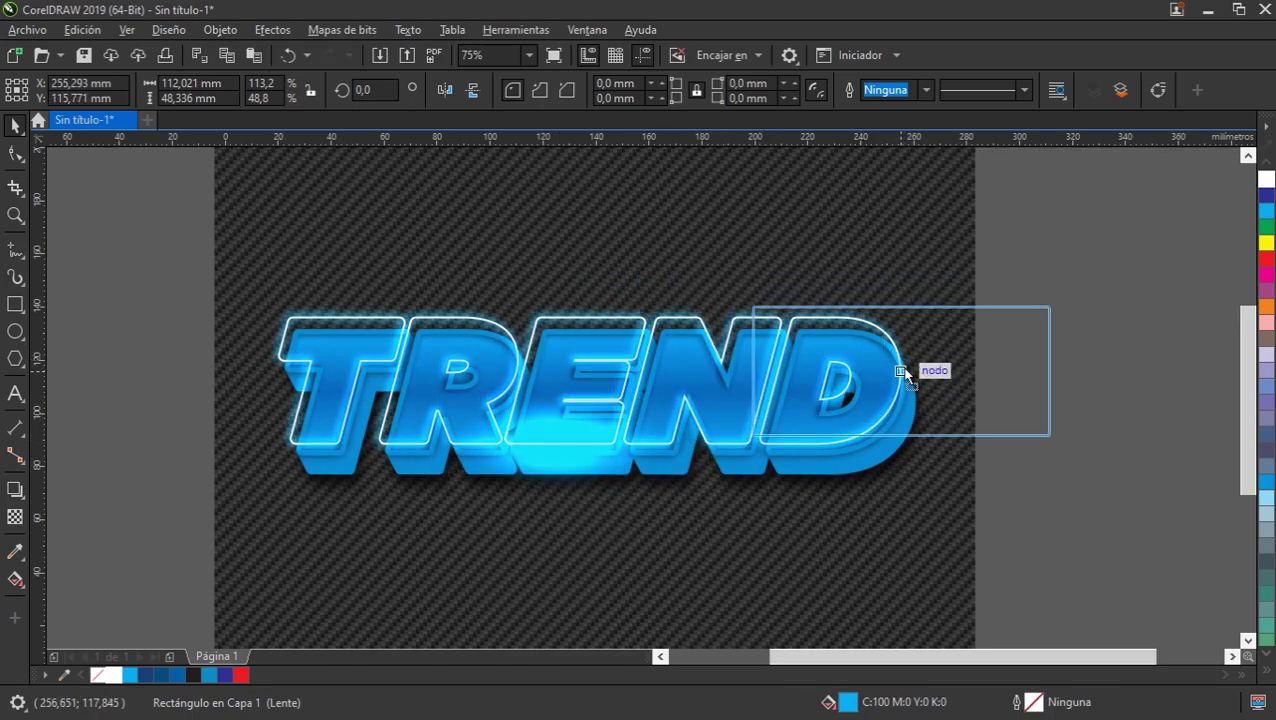
pyautogui.scroll(2, 960, 370)
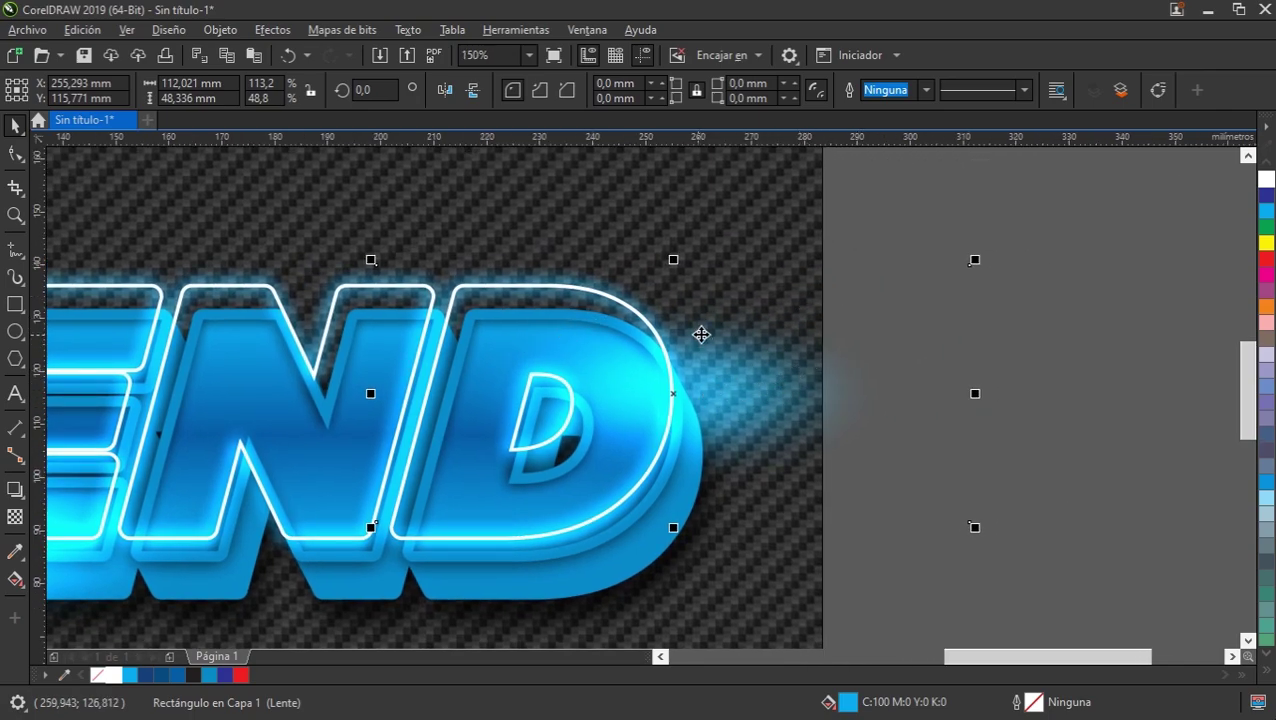
pyautogui.moveTo(701, 334); pyautogui.dragTo(1016, 277)
pyautogui.scroll(-2, 958, 363)
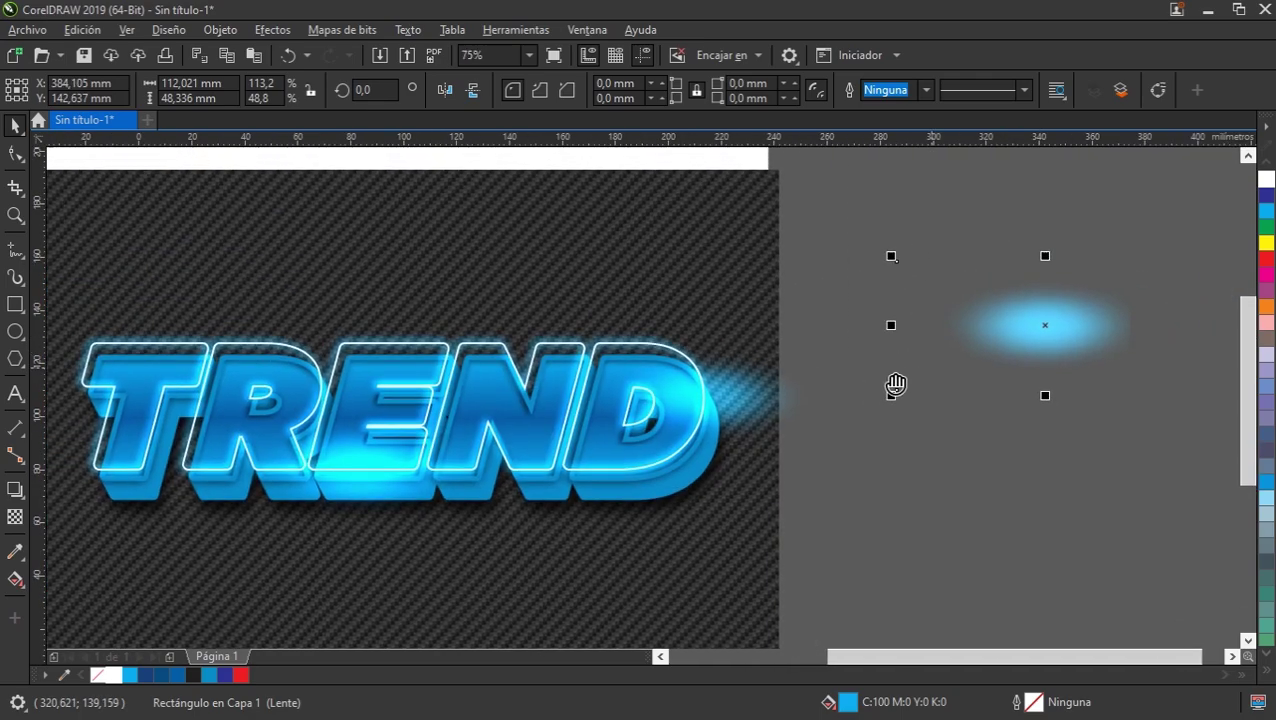
pyautogui.click(930, 436)
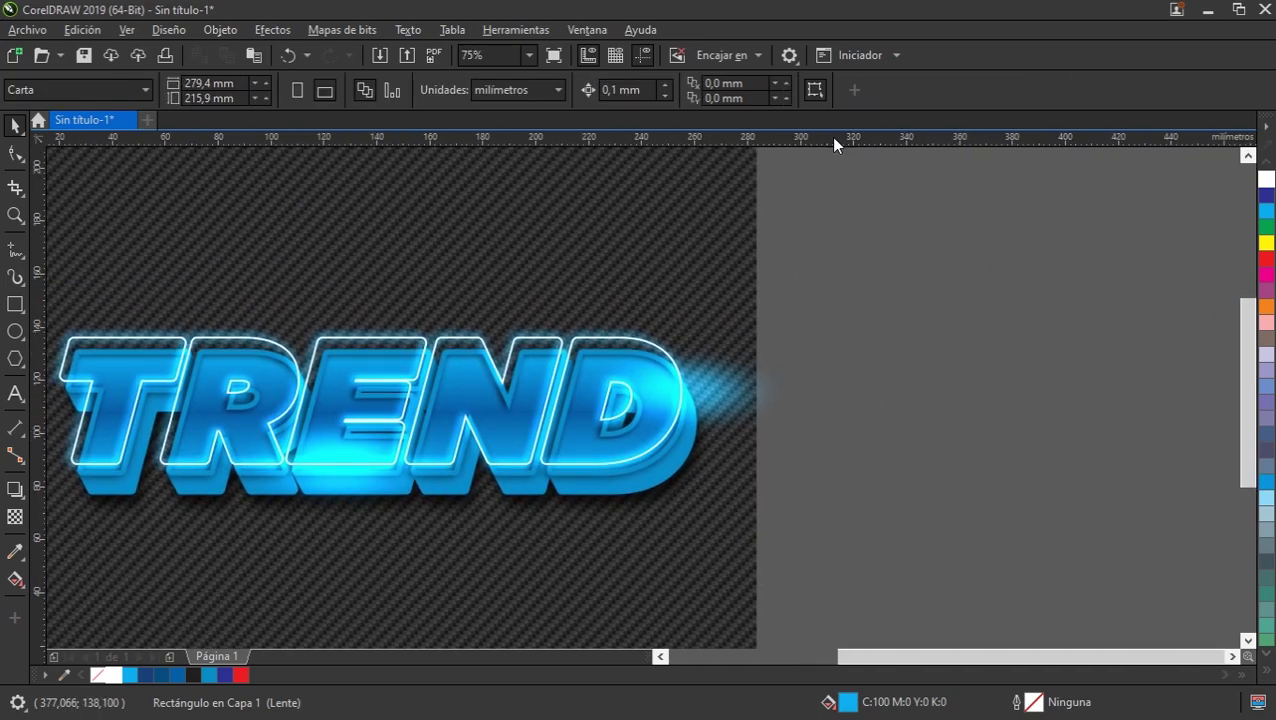
pyautogui.click(724, 403)
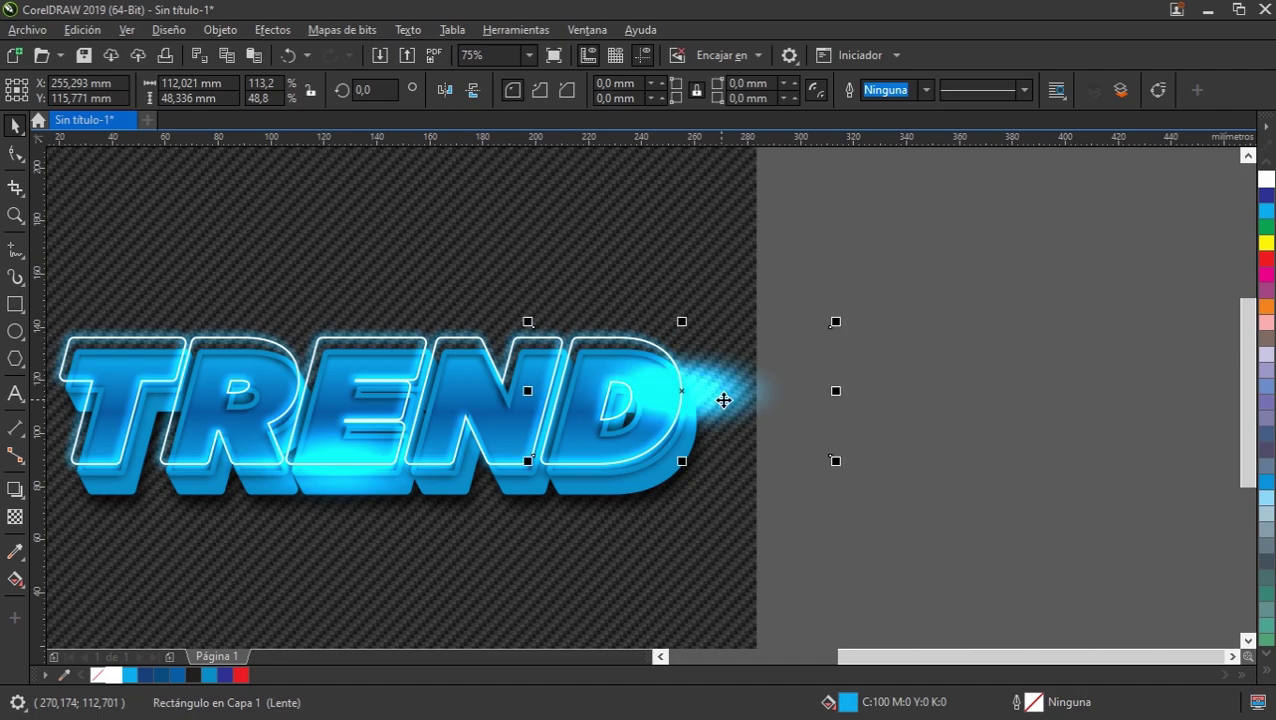
pyautogui.click(913, 383)
pyautogui.click(789, 370)
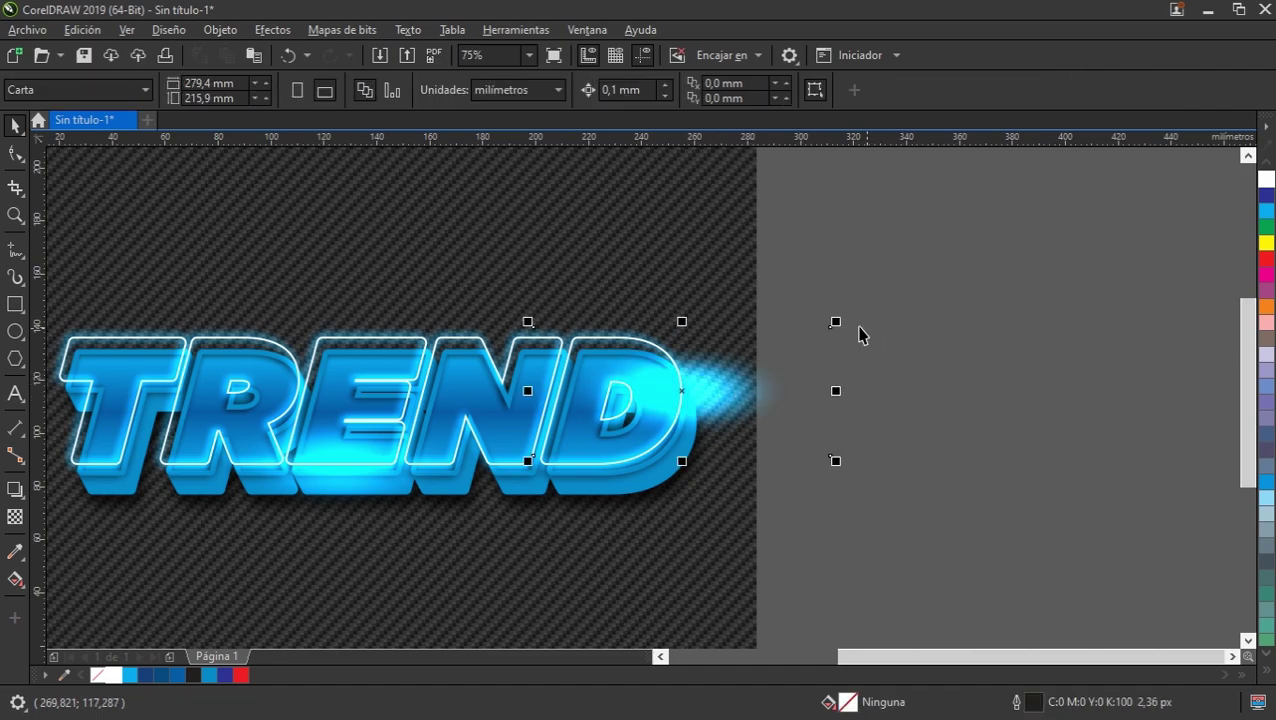
# Stretch the streak long and thin, fill it white, and flatten it to about 13 mm tall
pyautogui.moveTo(835, 321)
pyautogui.mouseDown()
pyautogui.moveTo(746, 360)
pyautogui.moveTo(877, 390)
pyautogui.mouseUp()
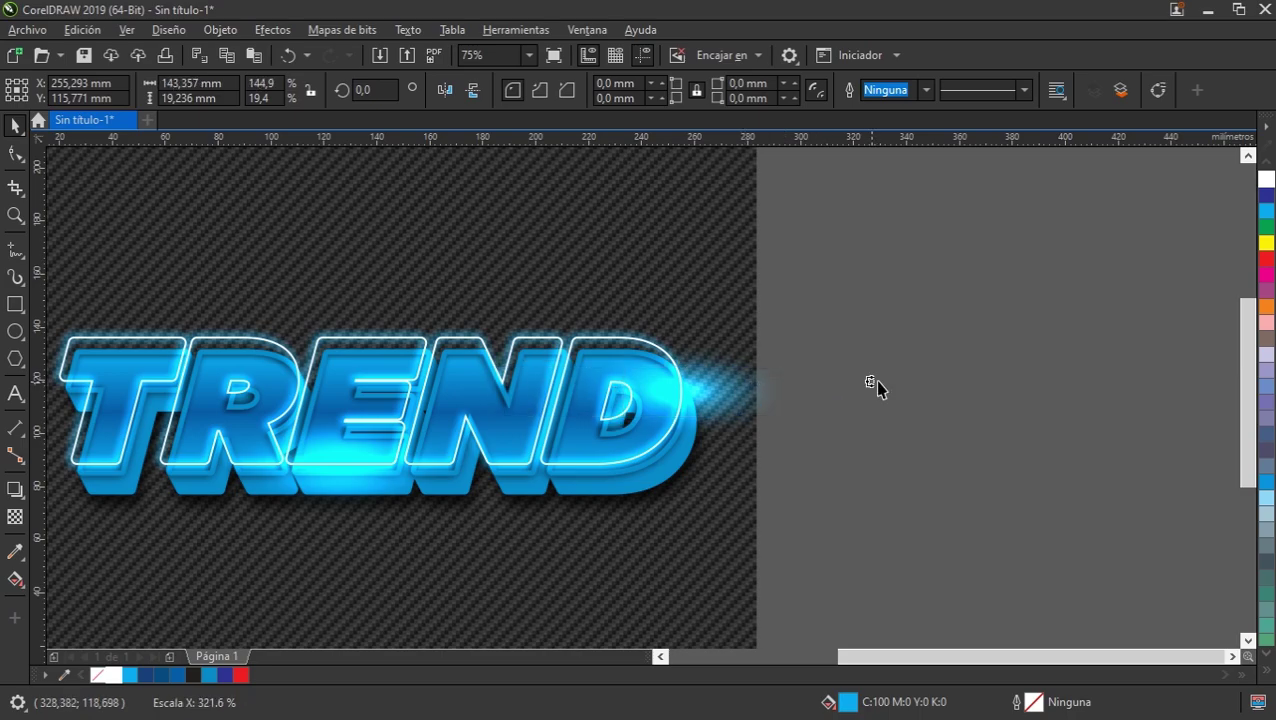
pyautogui.click(1266, 181)
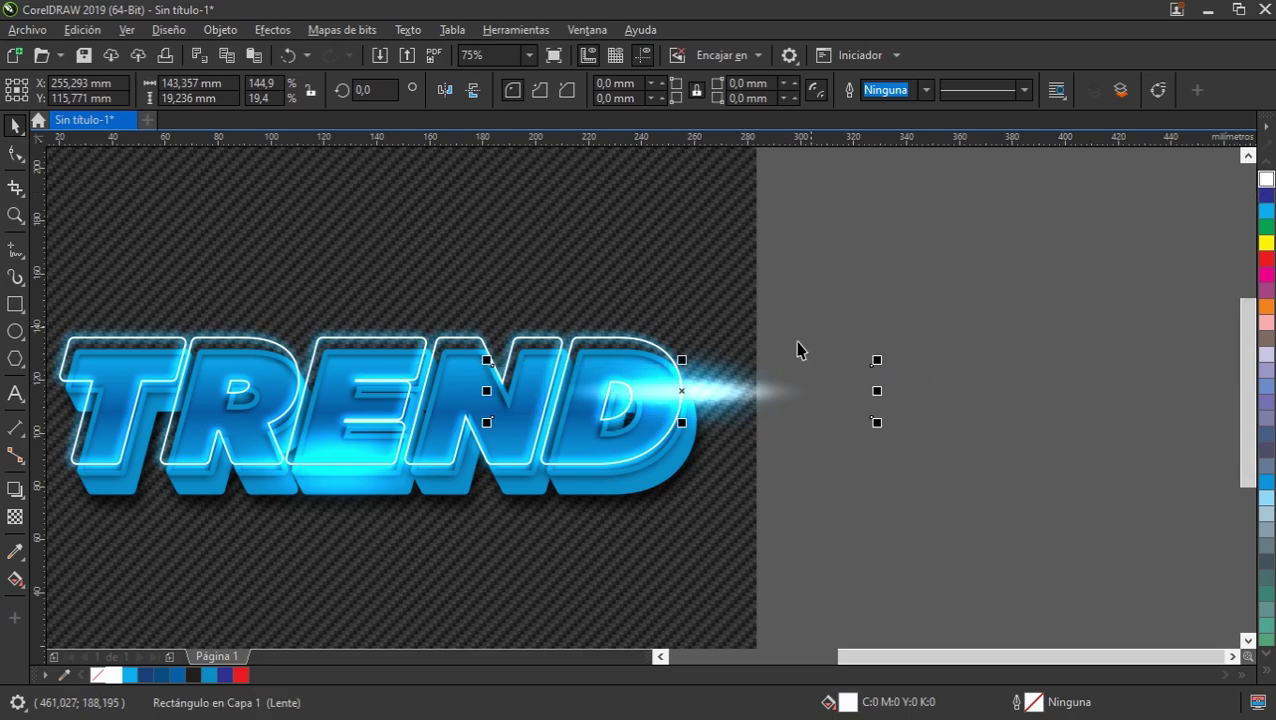
pyautogui.scroll(2, 718, 393)
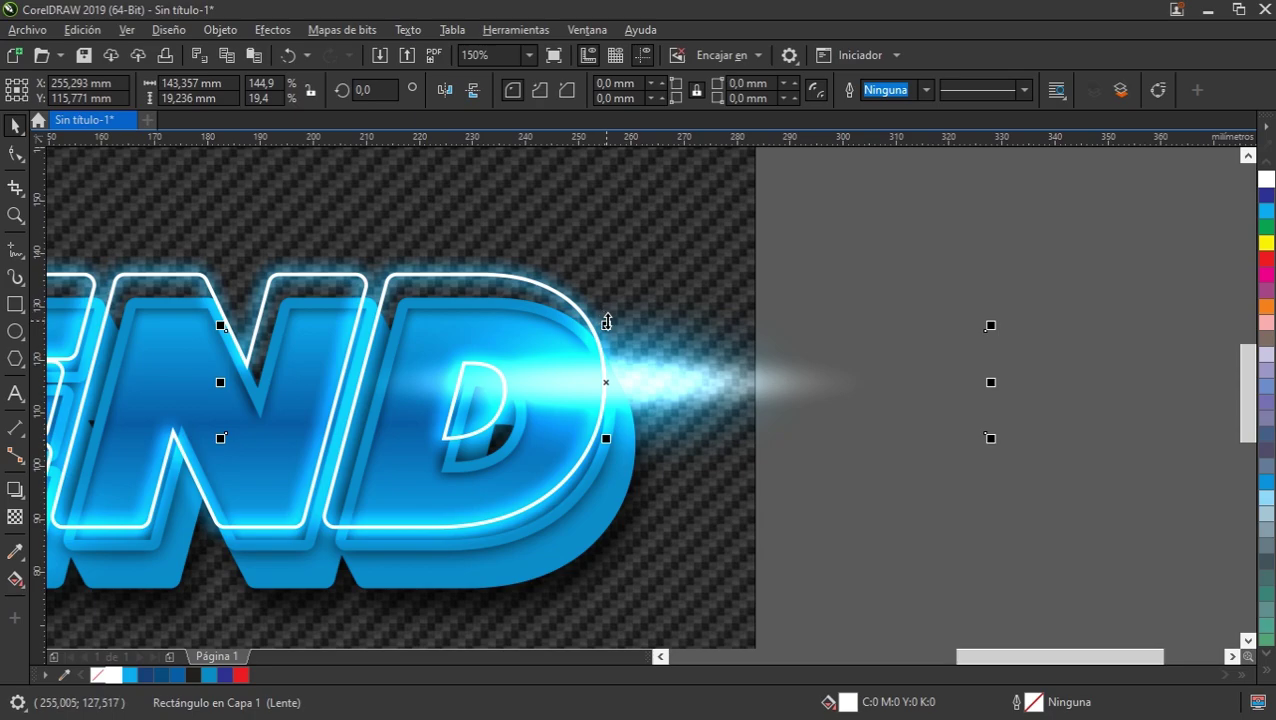
pyautogui.moveTo(606, 321); pyautogui.dragTo(636, 343)
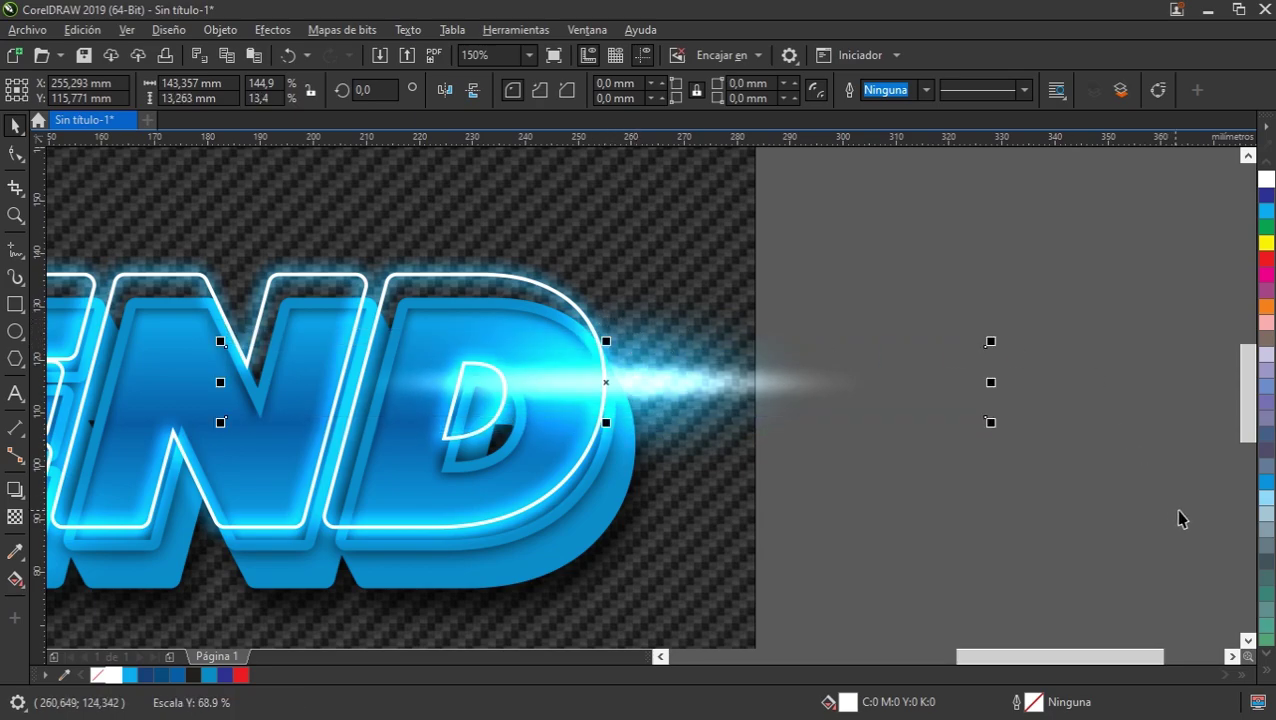
# Narrow the cyan glow behind the streak to about 70 mm wide
pyautogui.click(703, 320)
pyautogui.scroll(-2, 700, 335)
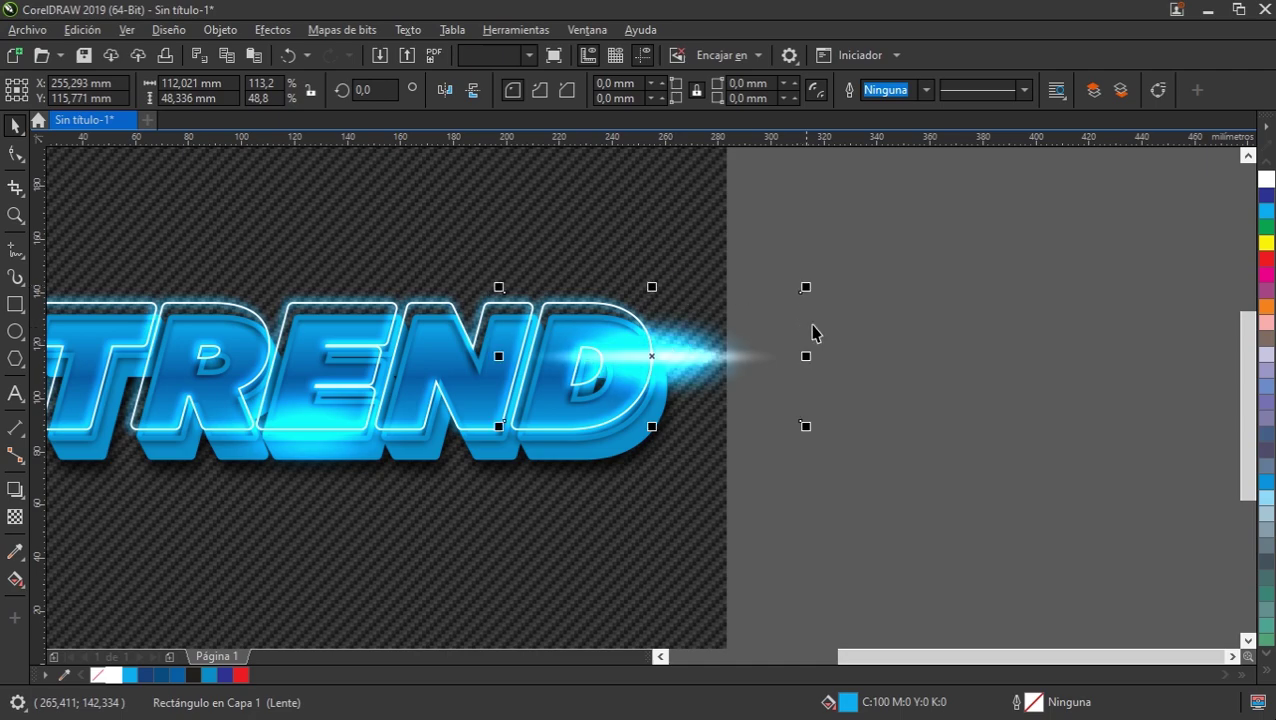
pyautogui.moveTo(814, 357); pyautogui.dragTo(736, 357)
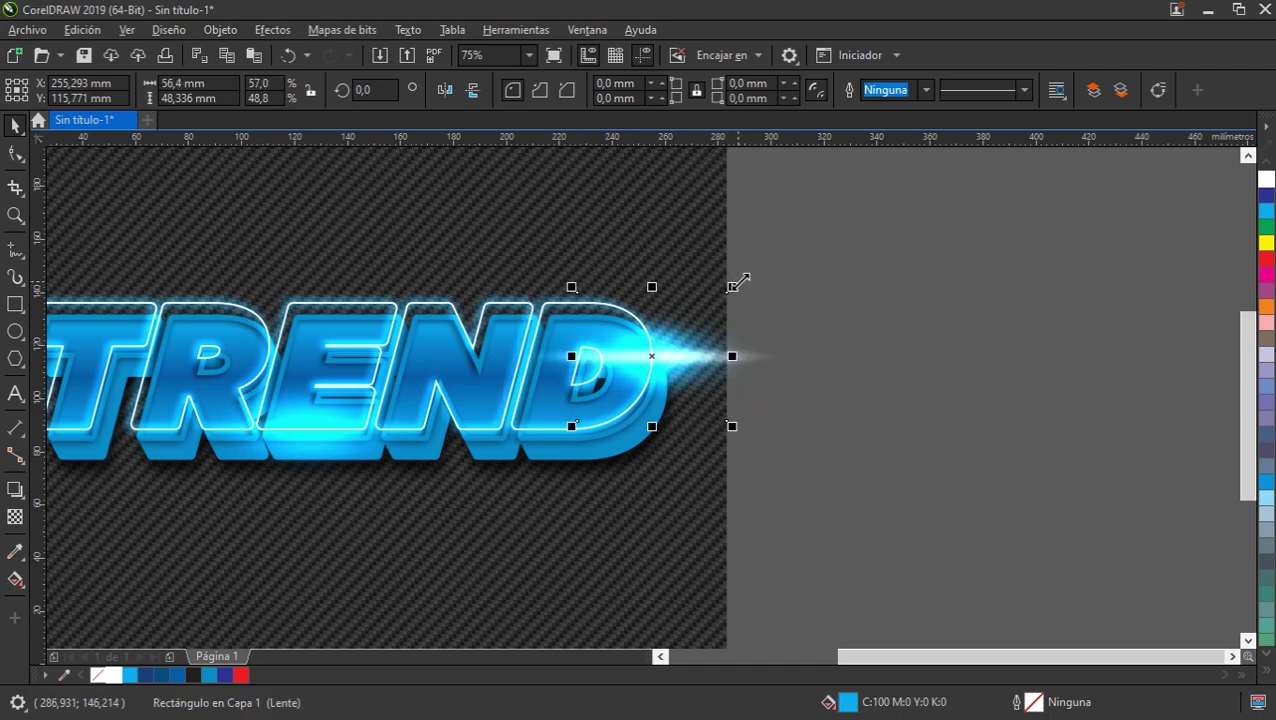
pyautogui.moveTo(744, 274); pyautogui.dragTo(750, 272)
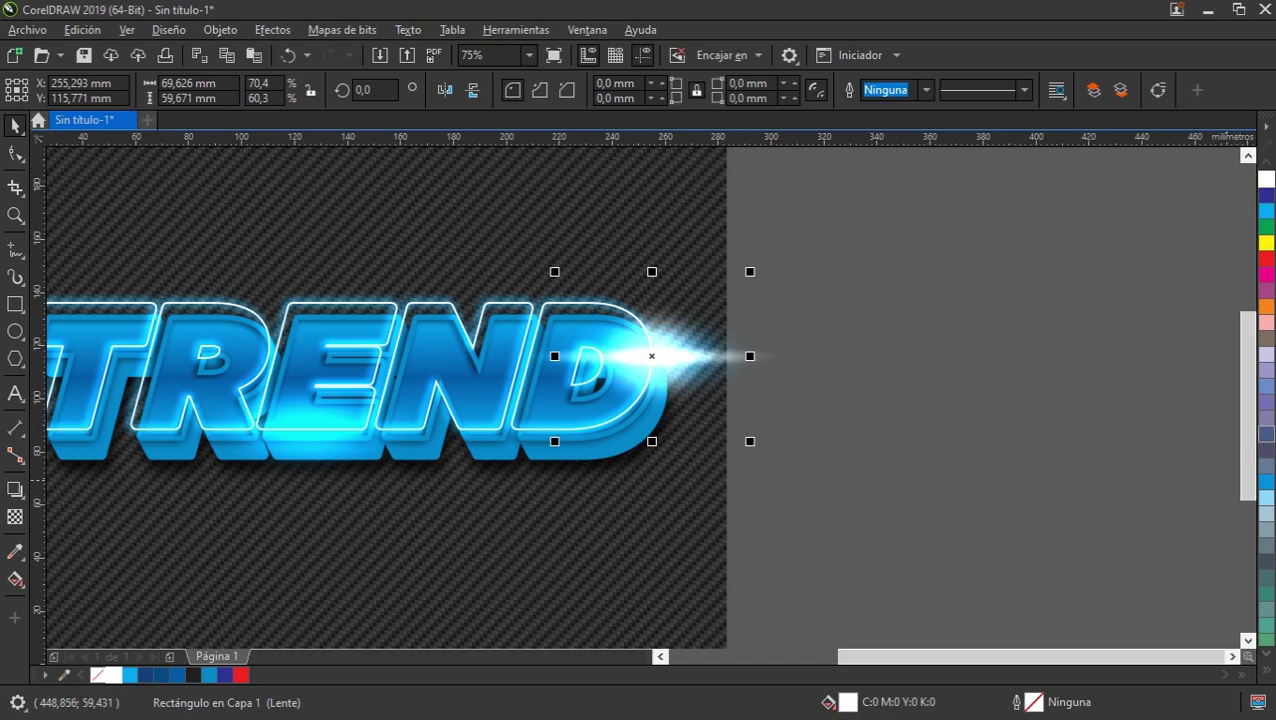
# Fill the glow with 60% grey, then move the white streak up and the blue glow below the text
pyautogui.click(1266, 669)
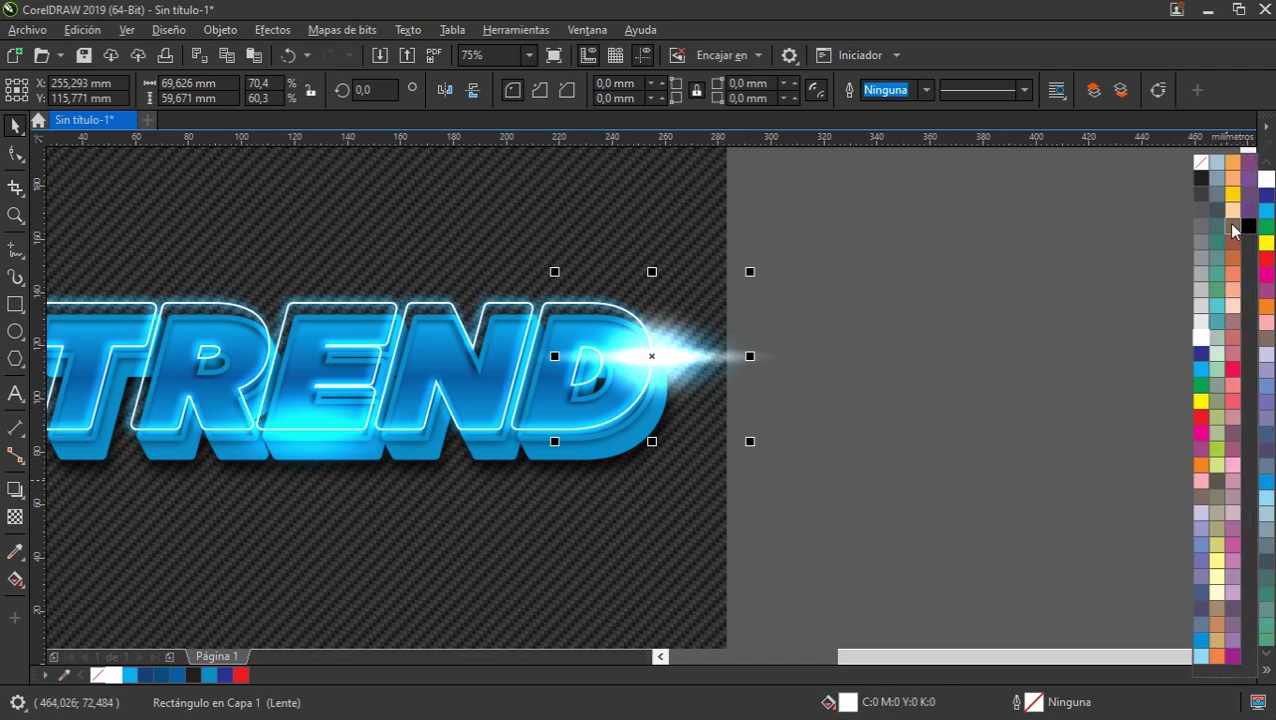
pyautogui.click(1201, 242)
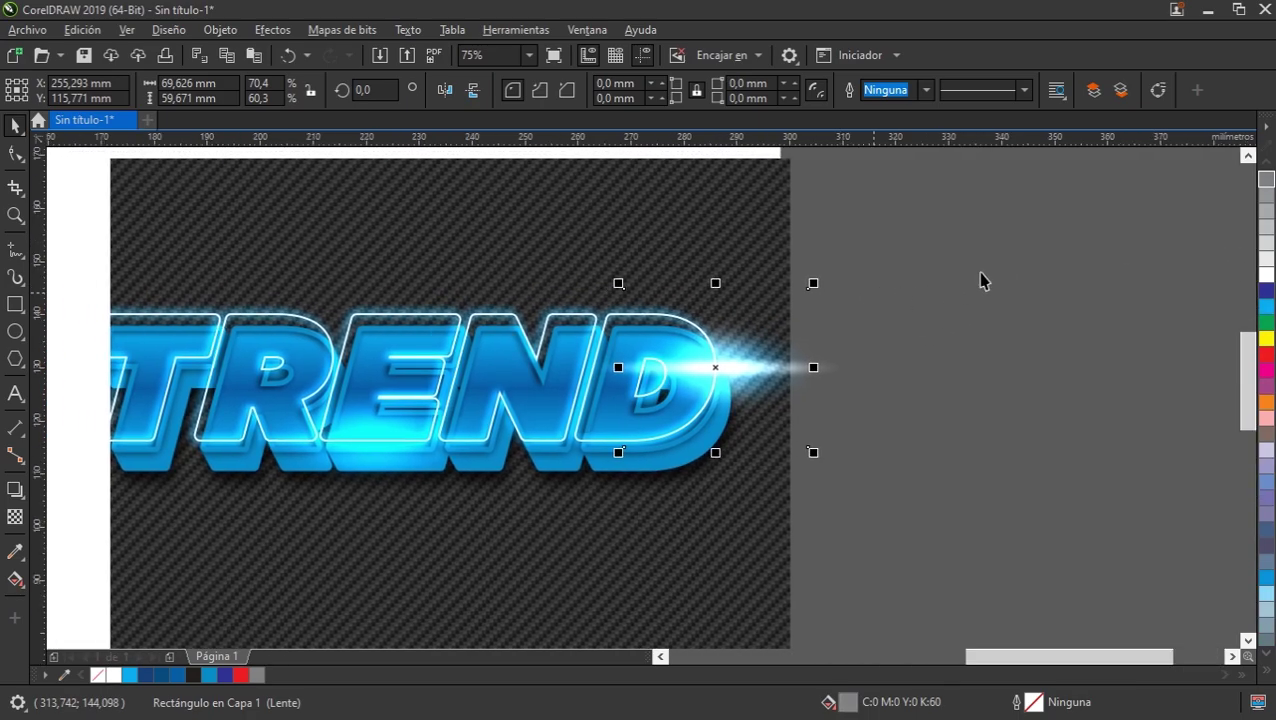
pyautogui.click(963, 307)
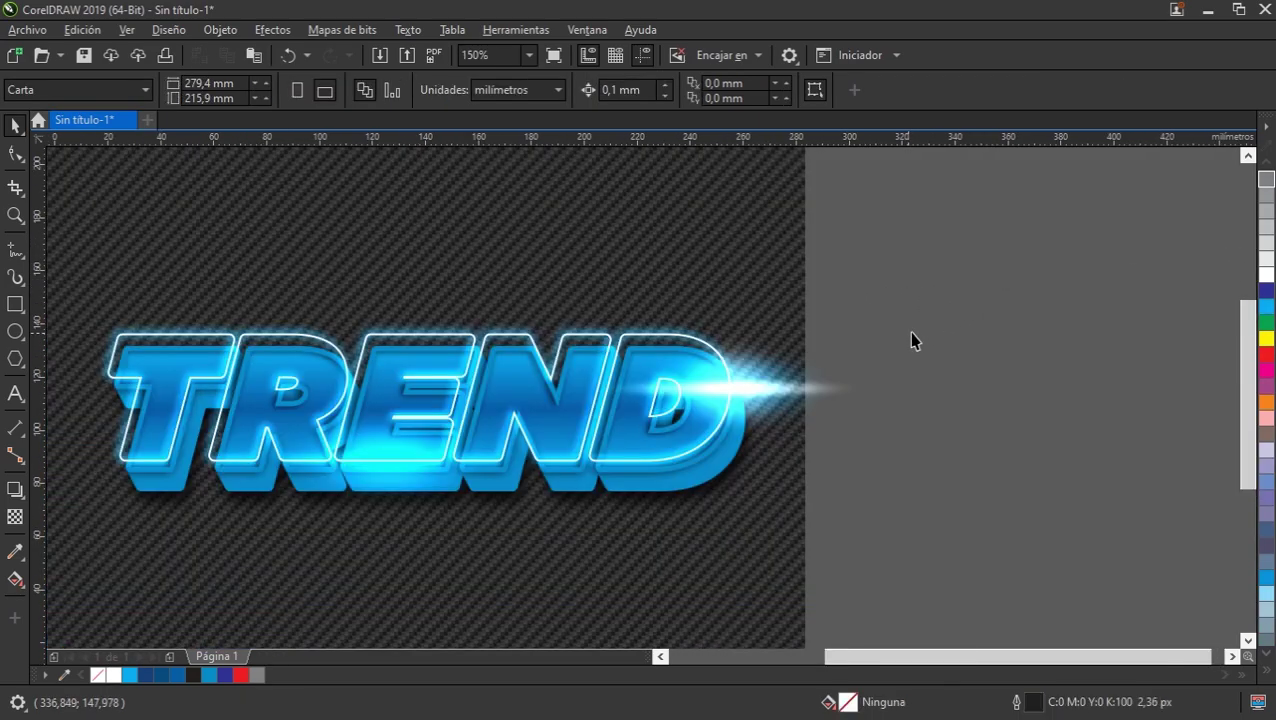
pyautogui.click(745, 391)
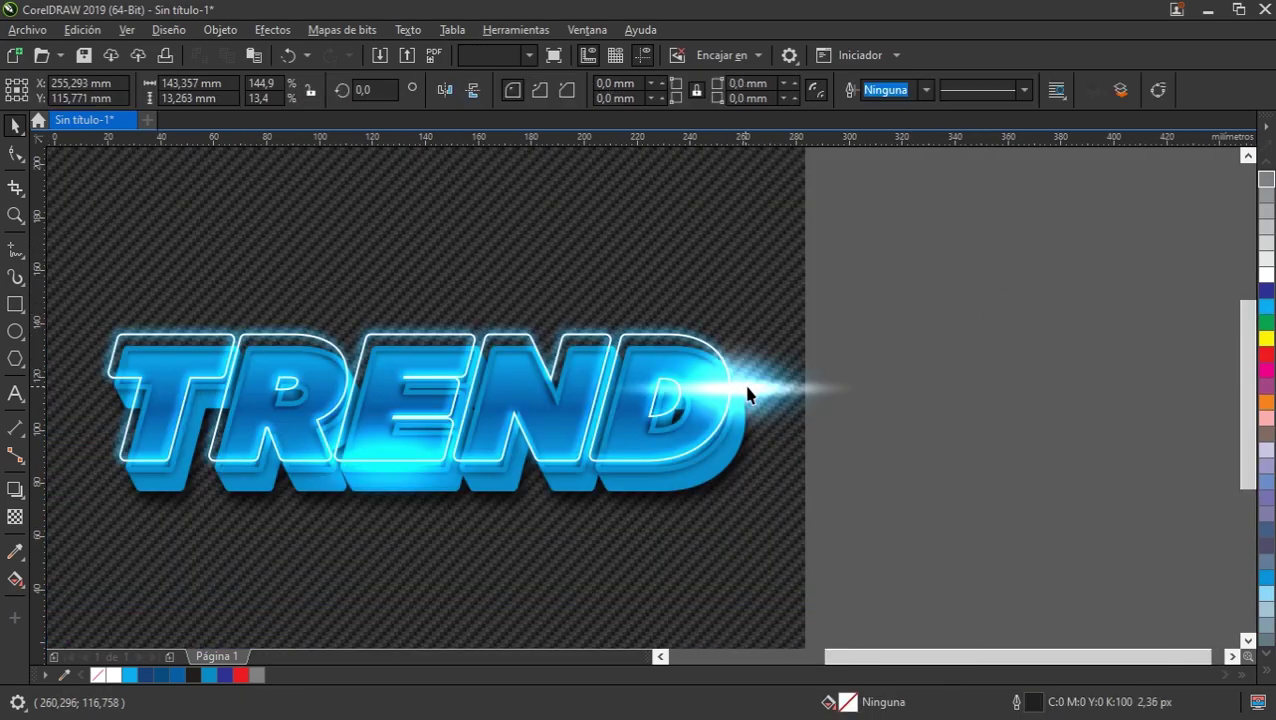
pyautogui.moveTo(750, 386); pyautogui.dragTo(750, 243)
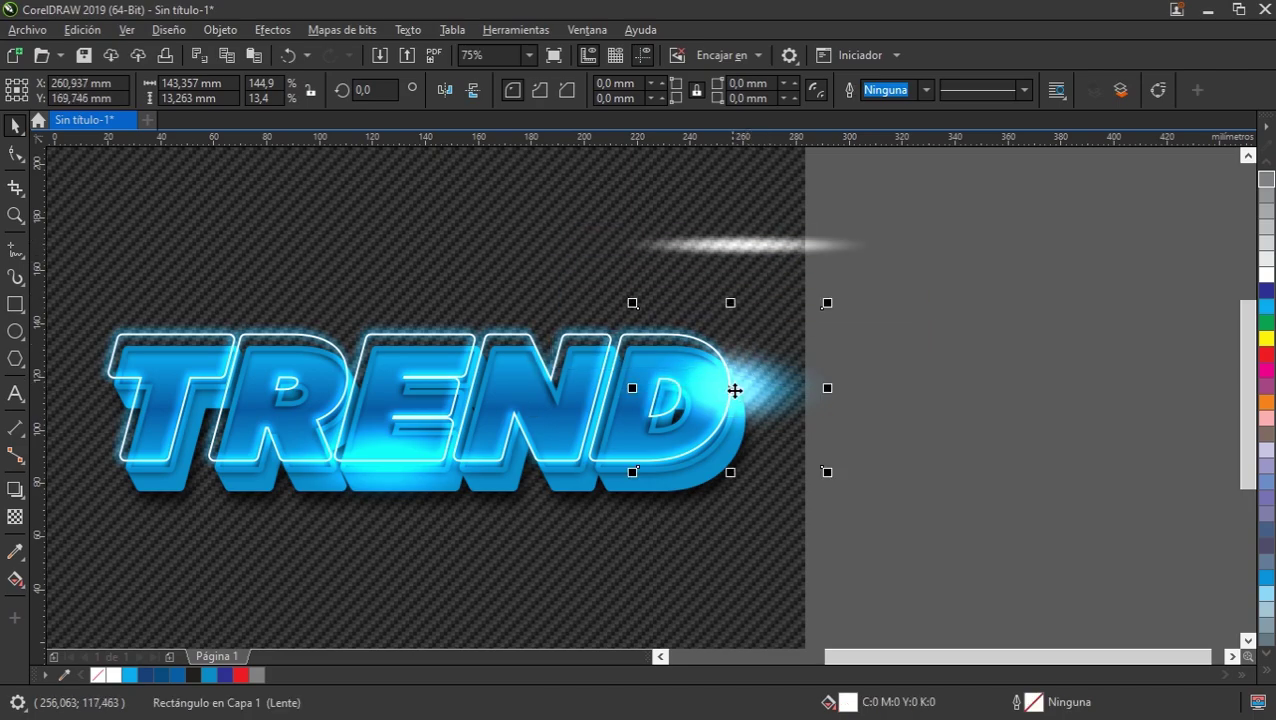
pyautogui.press('Escape')
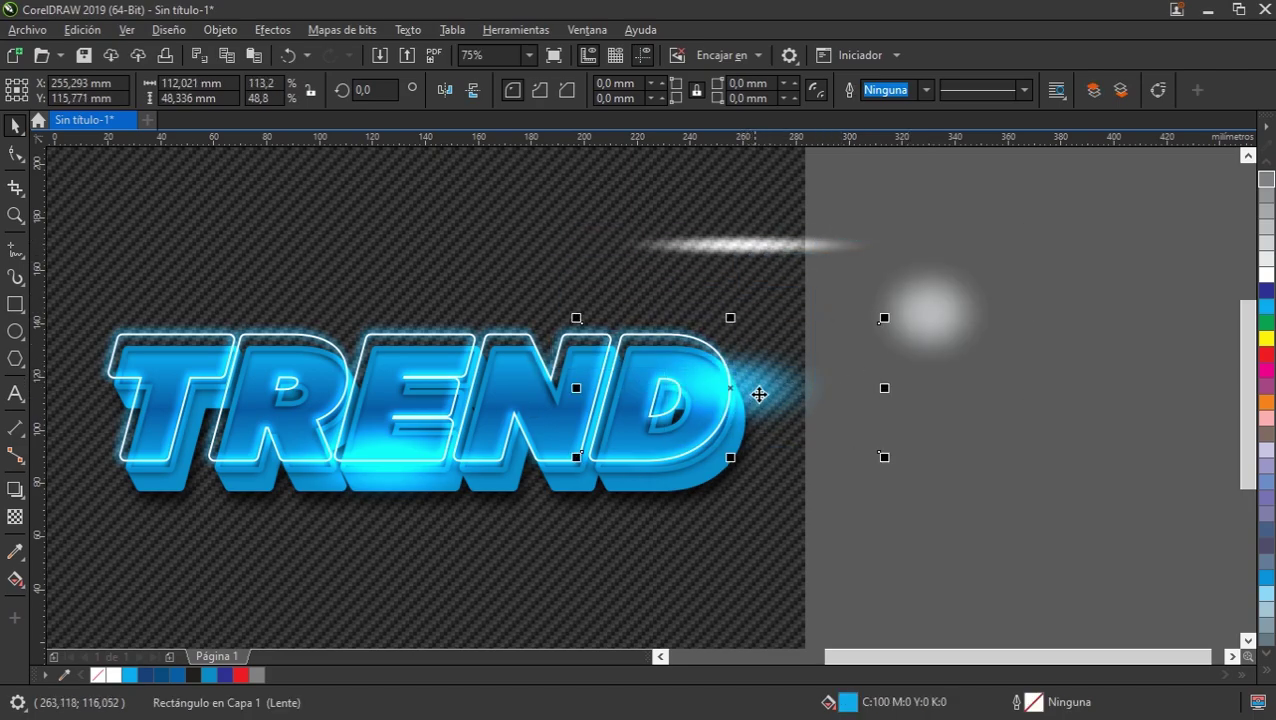
pyautogui.moveTo(758, 390); pyautogui.dragTo(760, 530)
# Reassemble the white blob, streak and blue glow beside the D, shrinking the glow to about 68 mm wide
pyautogui.click(921, 333)
pyautogui.moveTo(933, 311); pyautogui.dragTo(735, 378)
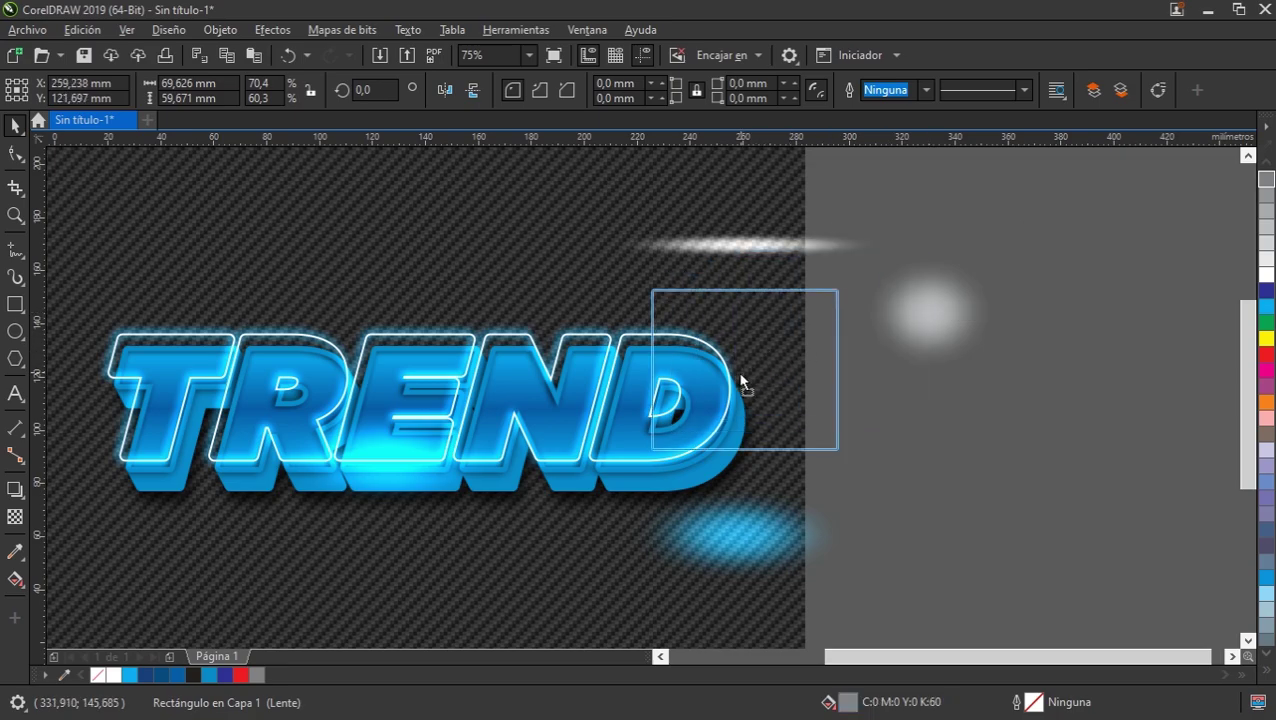
pyautogui.click(773, 246)
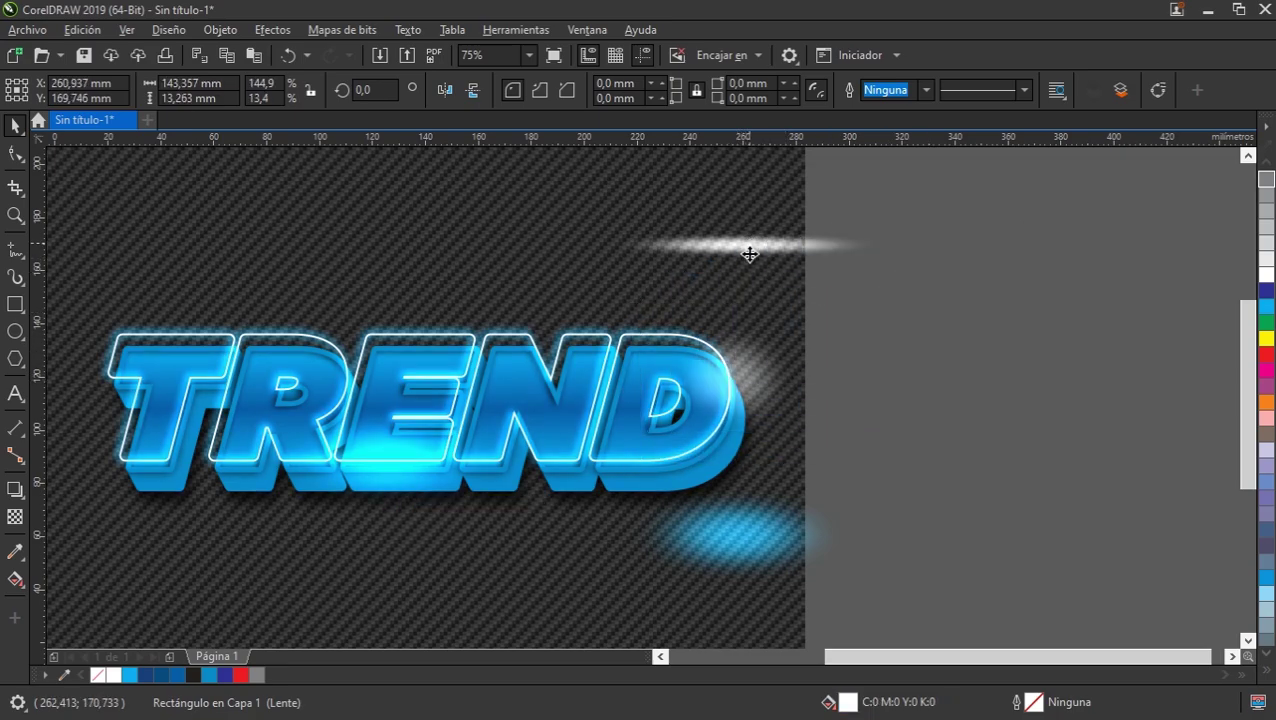
pyautogui.moveTo(749, 246); pyautogui.dragTo(735, 380)
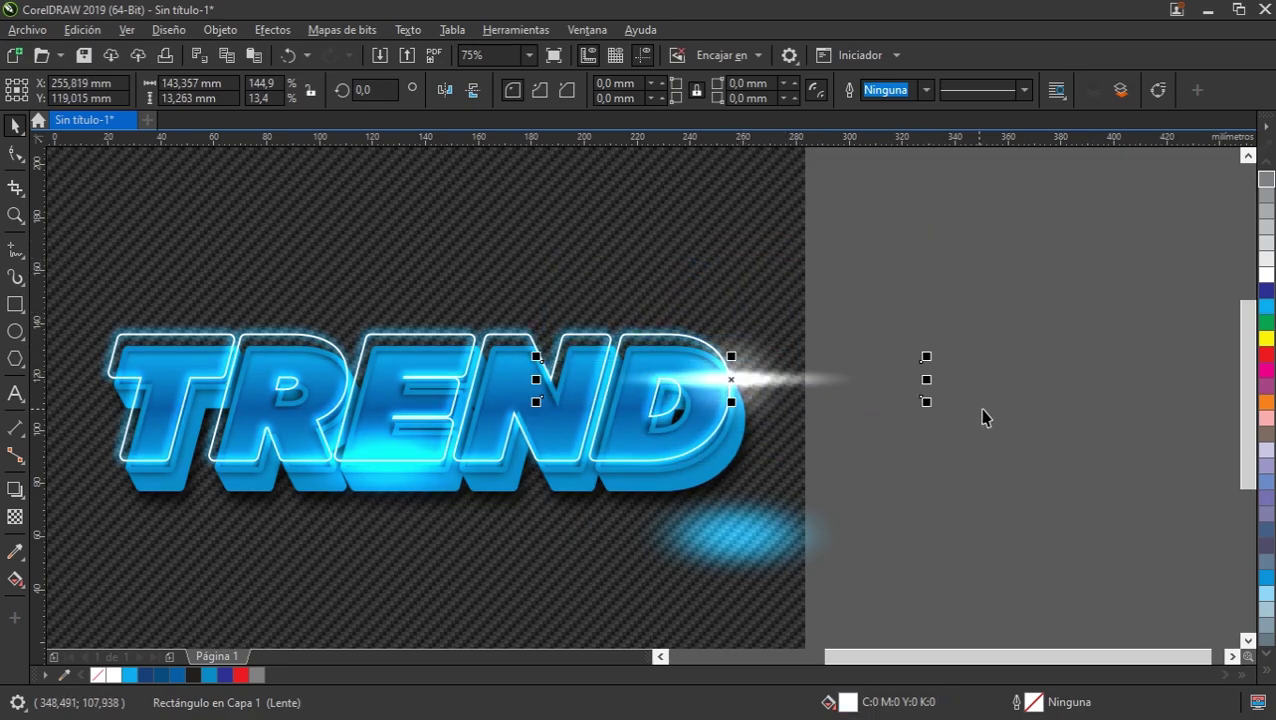
pyautogui.click(983, 417)
pyautogui.click(755, 375)
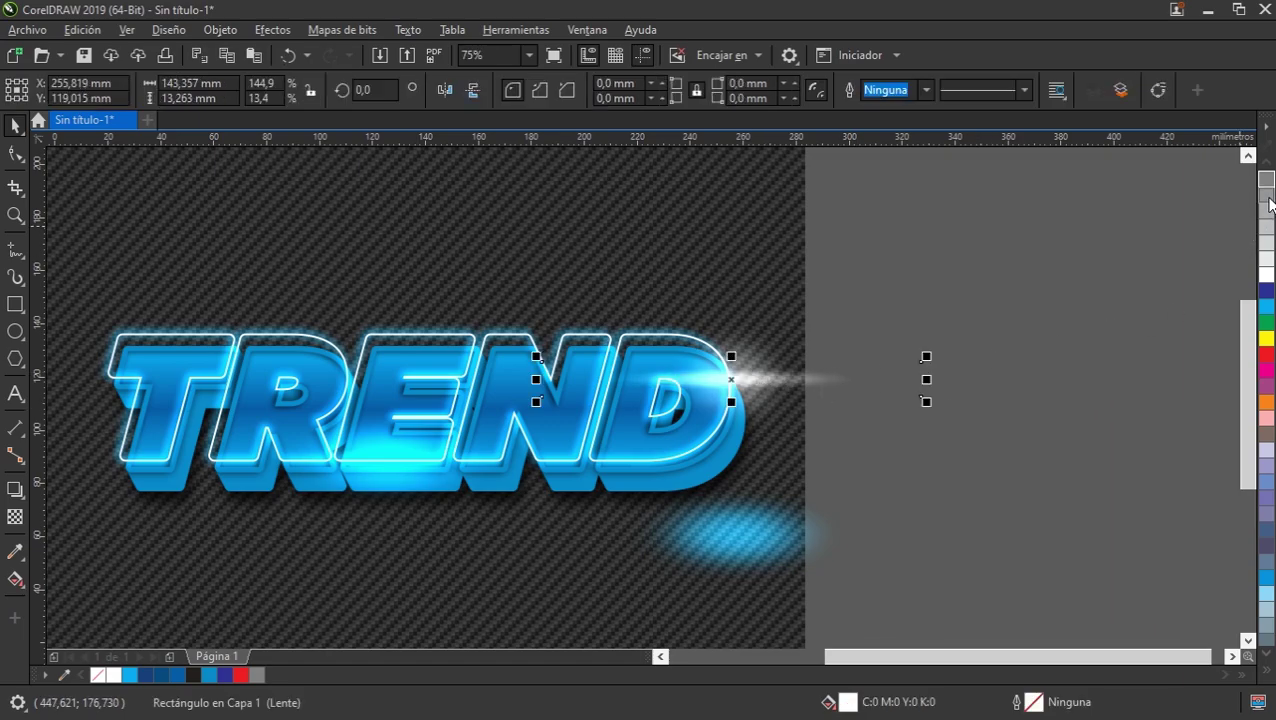
pyautogui.moveTo(760, 533); pyautogui.dragTo(738, 385)
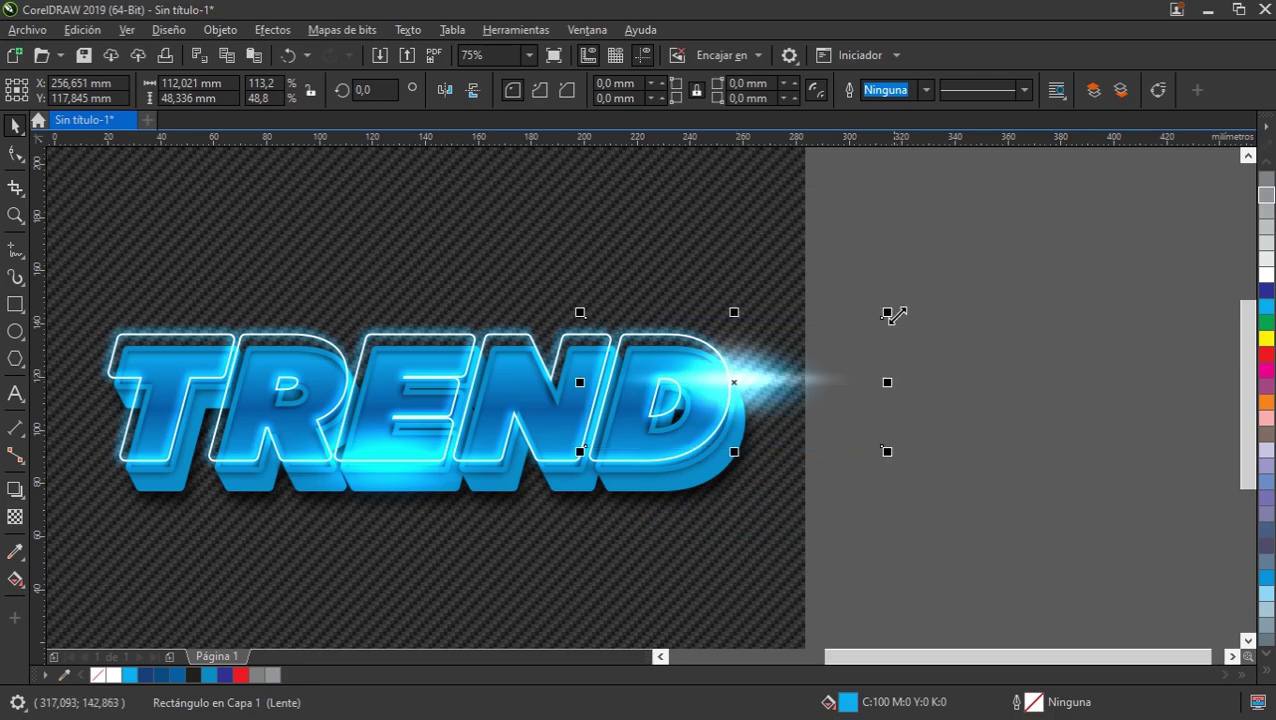
pyautogui.moveTo(887, 312); pyautogui.dragTo(829, 337)
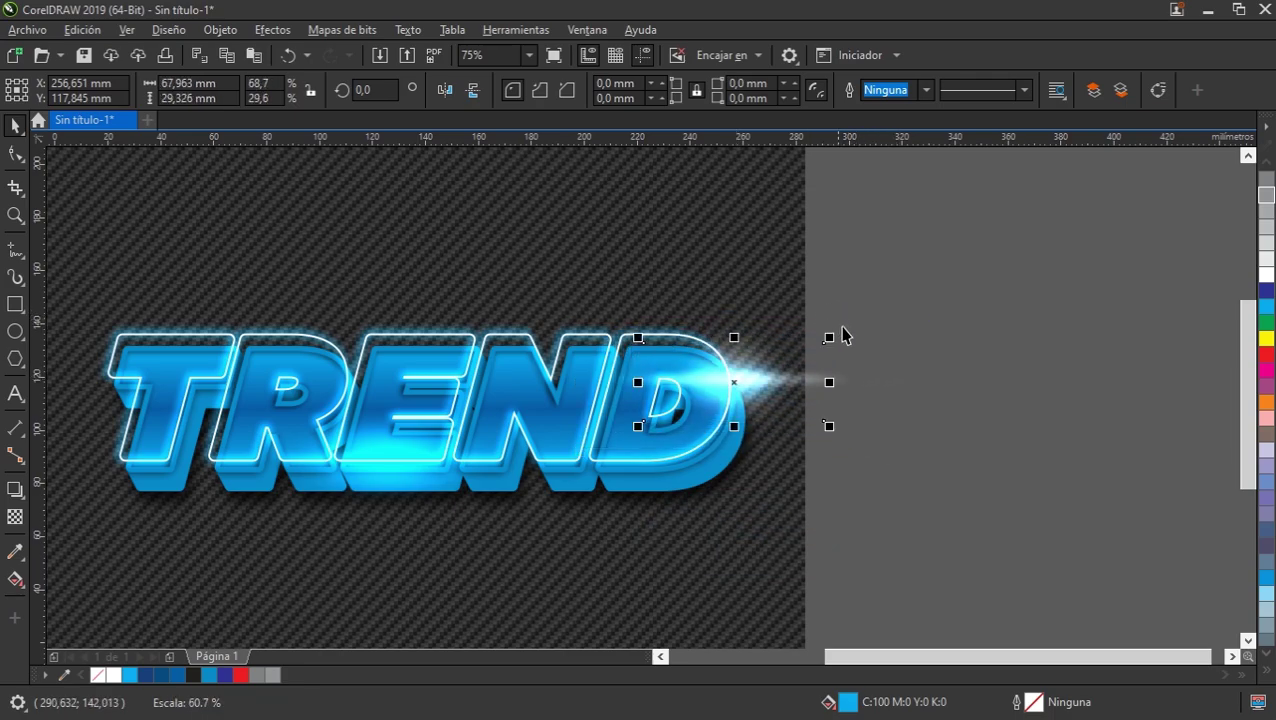
pyautogui.moveTo(1071, 243); pyautogui.dragTo(402, 444)
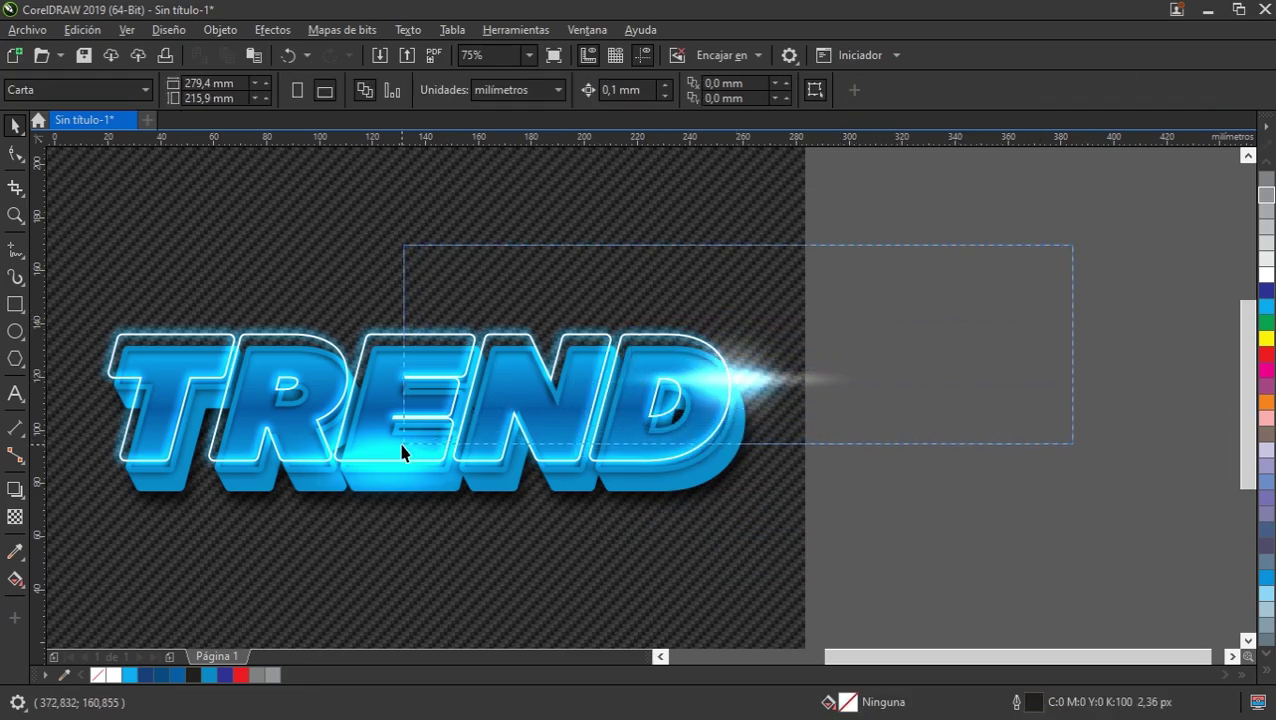
# Group the streak and glow, drop a copy at the T, and nudge the right glow further right
pyautogui.hscroll(-2, 775, 378)
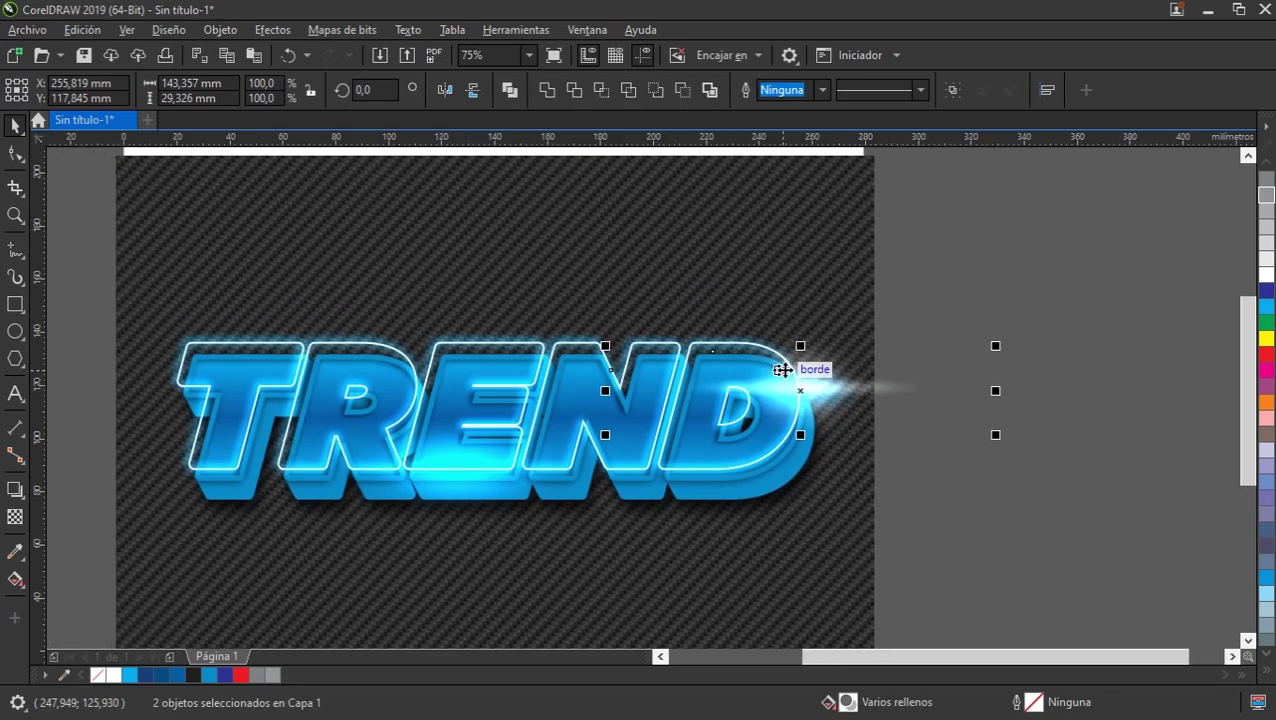
pyautogui.hotkey('ctrl', 'g')
pyautogui.moveTo(806, 391); pyautogui.dragTo(182, 366)
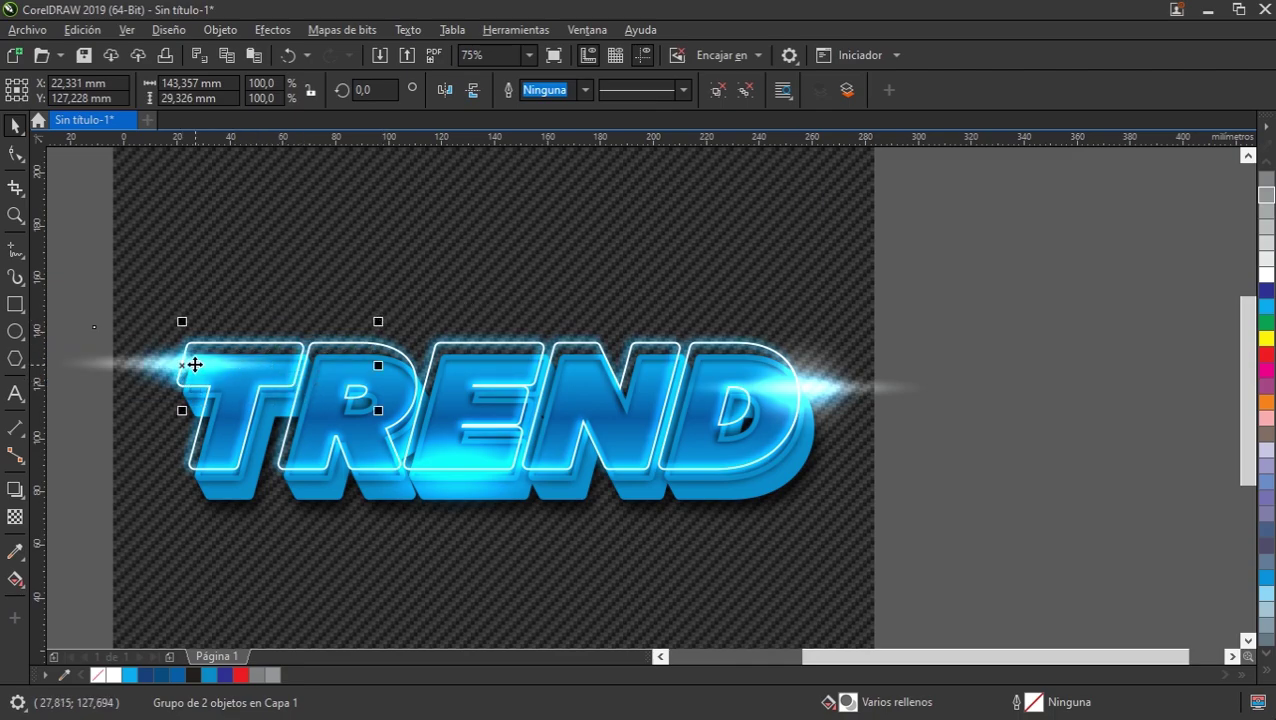
pyautogui.moveTo(797, 379)
pyautogui.mouseDown()
pyautogui.moveTo(965, 337)
pyautogui.moveTo(945, 347)
pyautogui.mouseUp()
pyautogui.click(900, 365)
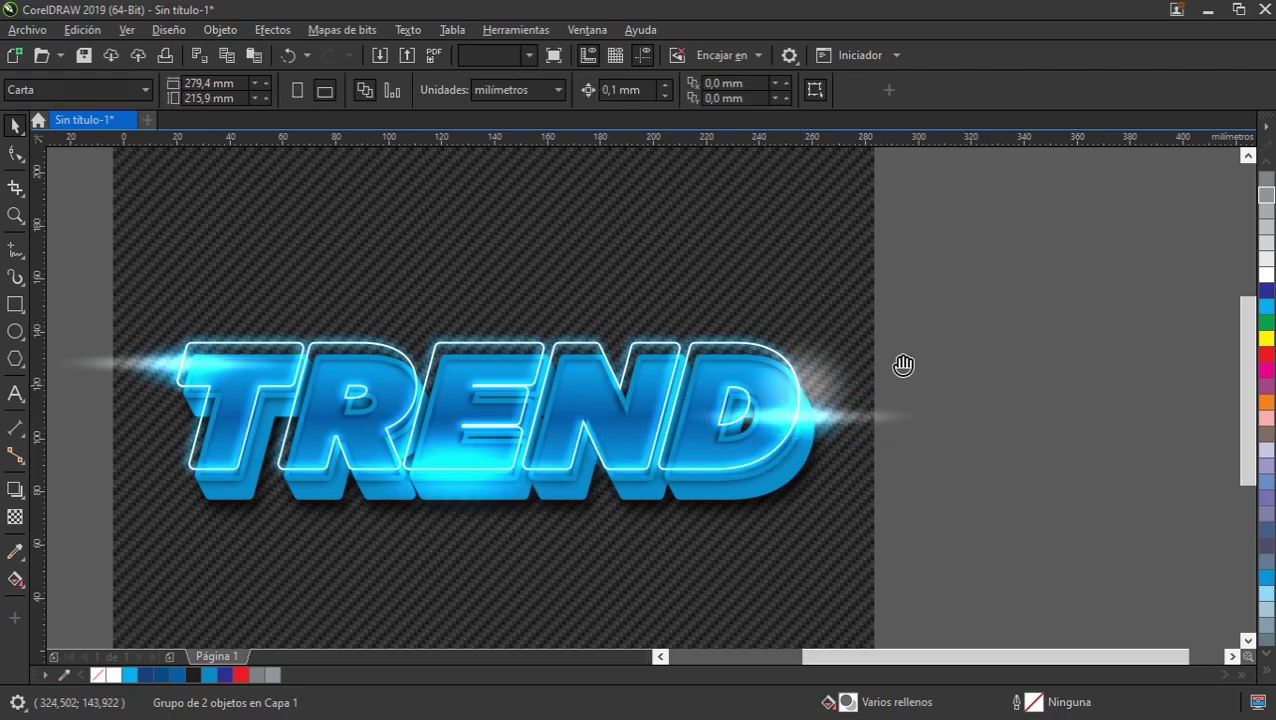